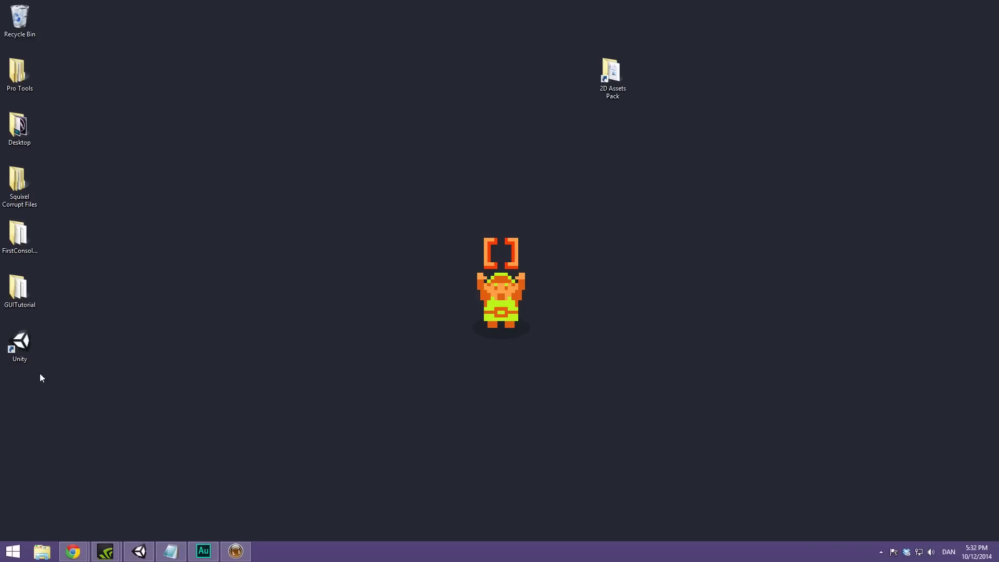
# Play the main menu scene, test the Music volume slider, then stop playback
pyautogui.click(144, 521)
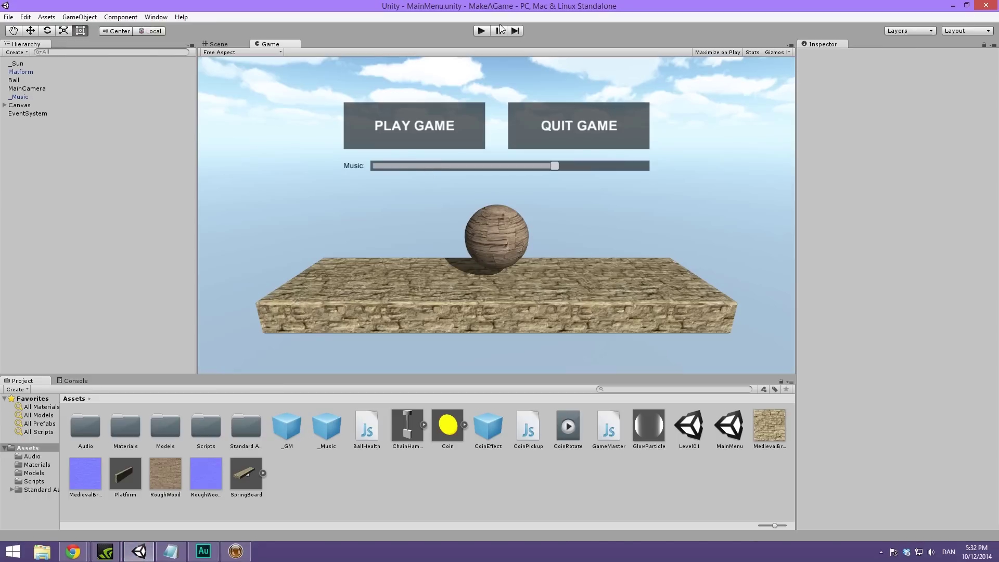
pyautogui.click(482, 30)
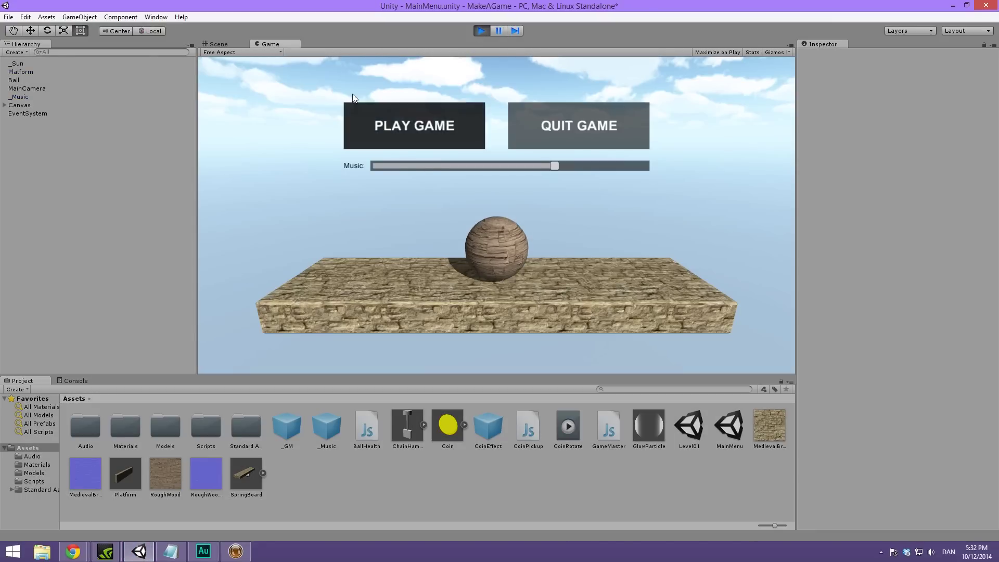
pyautogui.moveTo(552, 167)
pyautogui.mouseDown()
pyautogui.moveTo(433, 167)
pyautogui.moveTo(596, 166)
pyautogui.moveTo(401, 167)
pyautogui.moveTo(597, 162)
pyautogui.moveTo(436, 166)
pyautogui.moveTo(569, 165)
pyautogui.mouseUp()
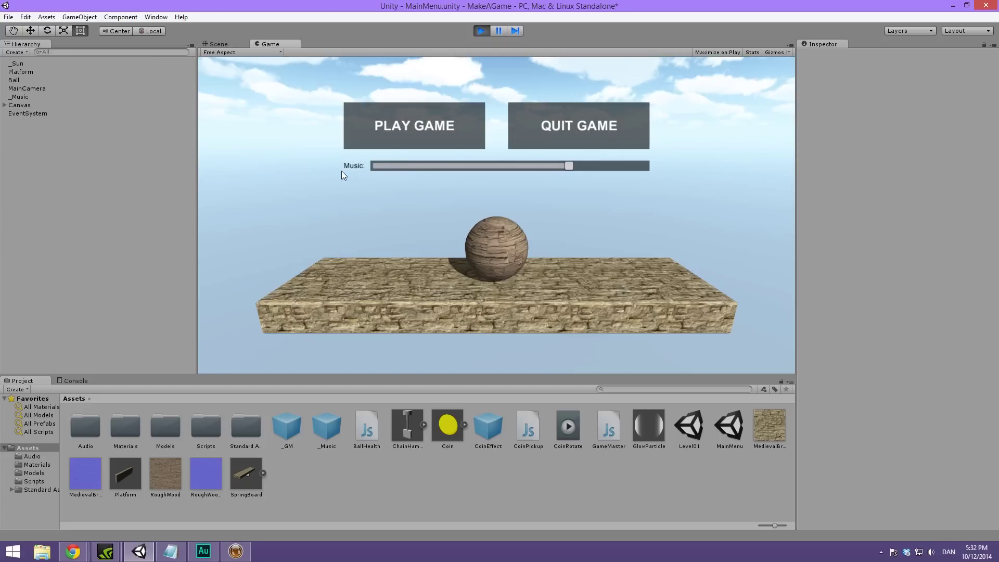
pyautogui.click(485, 29)
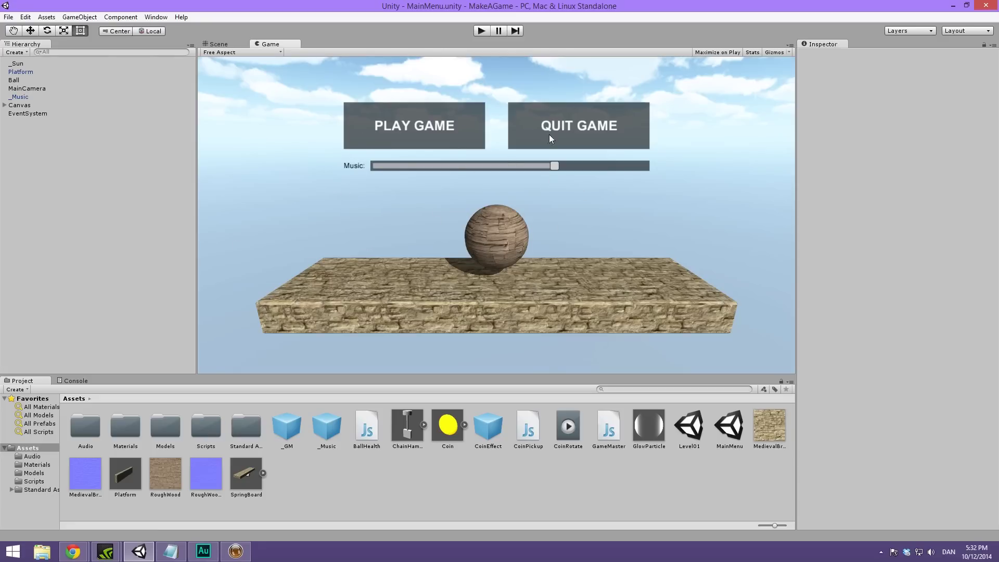
# Minimize Unity, restore the Notepad notes, shift them left and select the wallpapers link
pyautogui.click(953, 6)
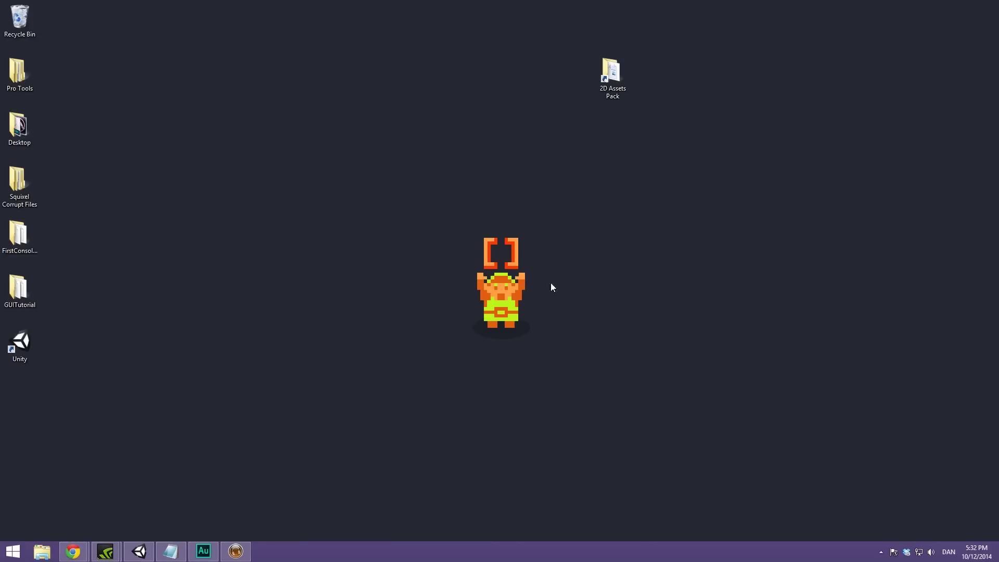
pyautogui.click(171, 551)
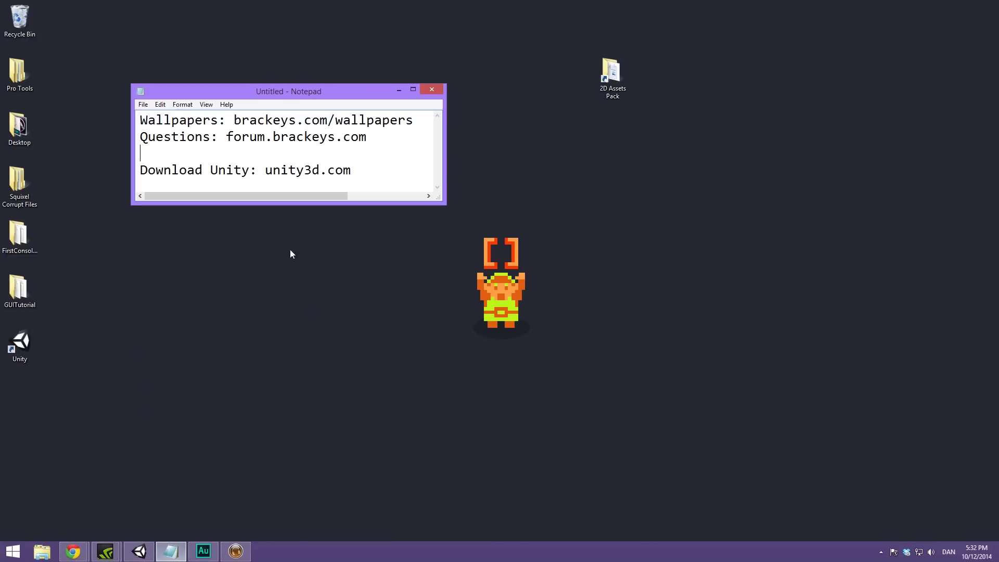
pyautogui.moveTo(258, 96); pyautogui.dragTo(237, 96)
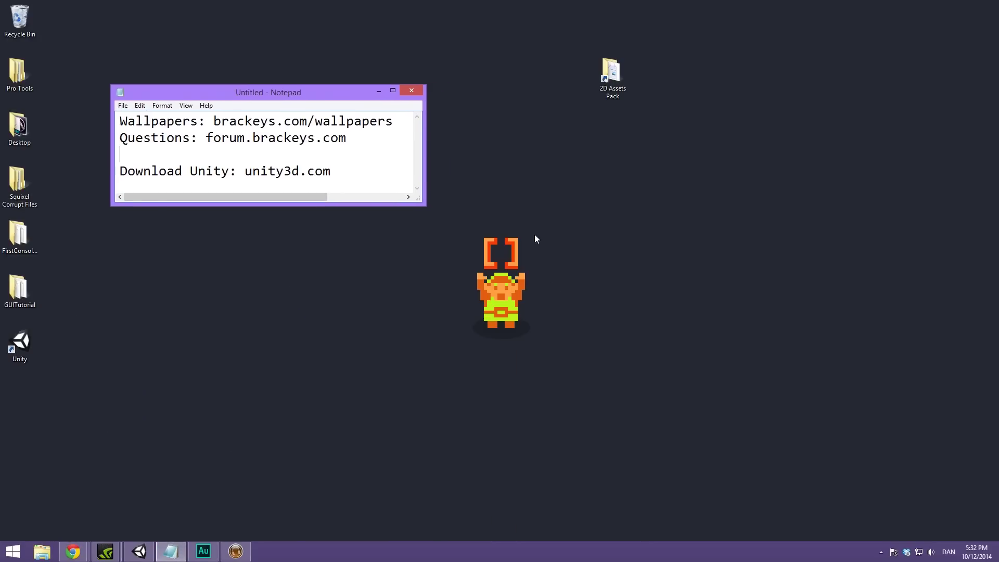
pyautogui.click(441, 333)
pyautogui.moveTo(395, 121); pyautogui.dragTo(213, 122)
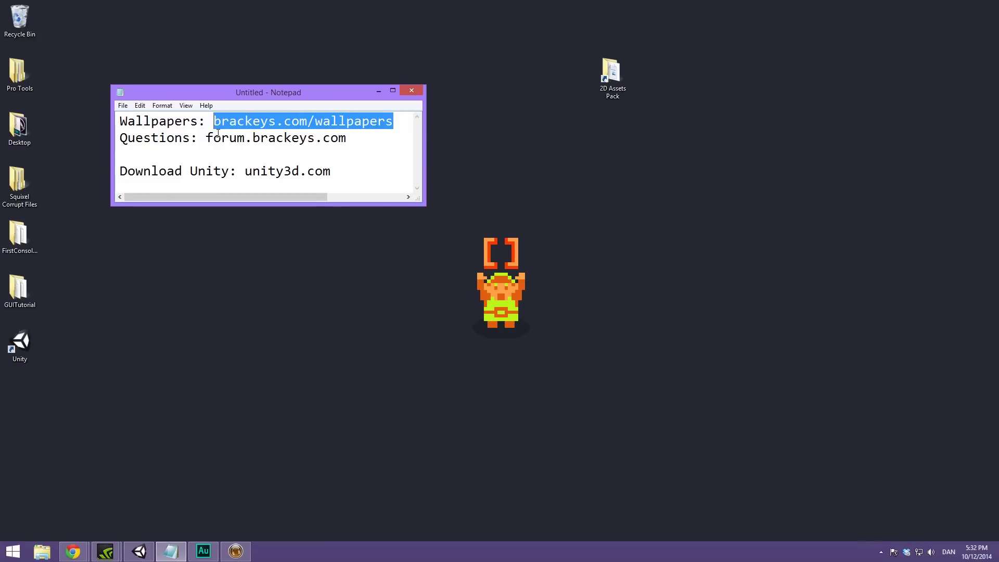
# Follow the links in the note to reach the unity3d.com homepage
pyautogui.click(437, 362)
pyautogui.moveTo(610, 201); pyautogui.dragTo(403, 369)
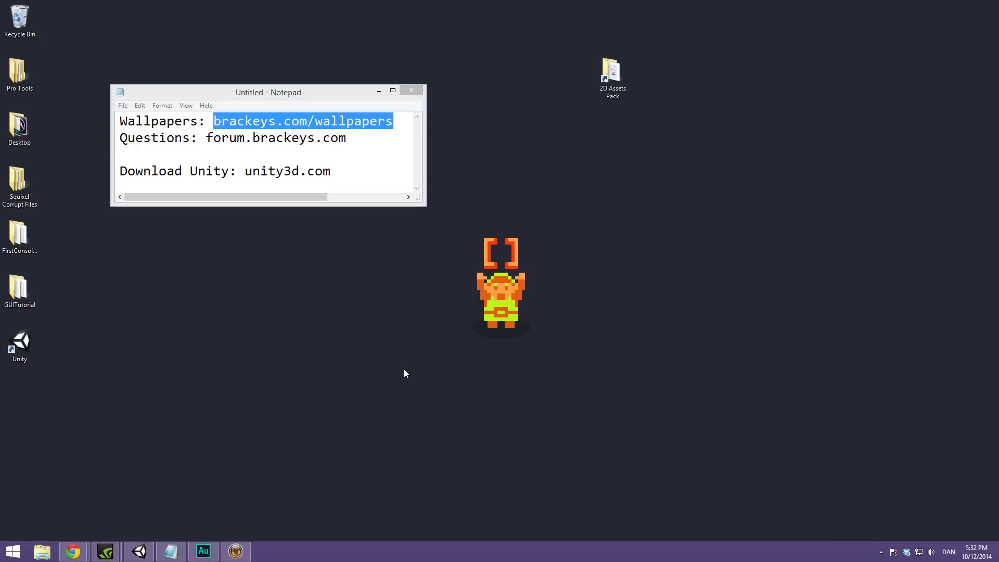
pyautogui.click(315, 138)
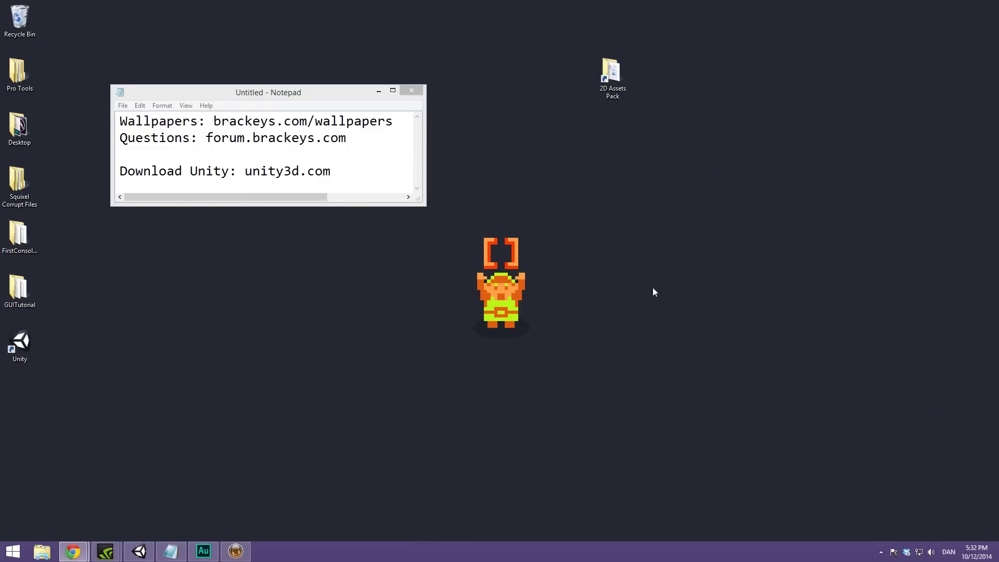
pyautogui.click(258, 169)
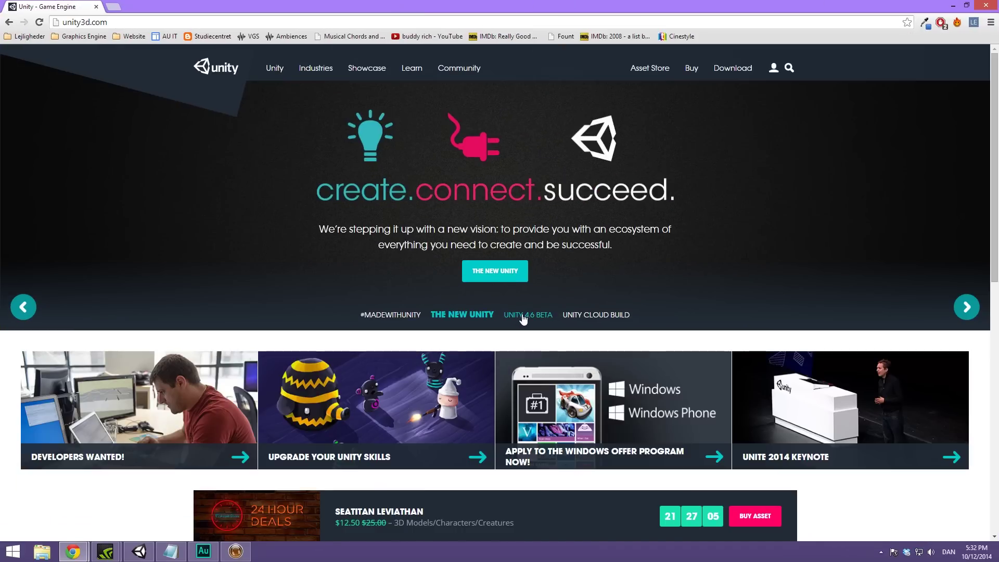
# View the UNITY 4.6 BETA promo slide, then close Chrome and minimize Notepad
pyautogui.click(524, 315)
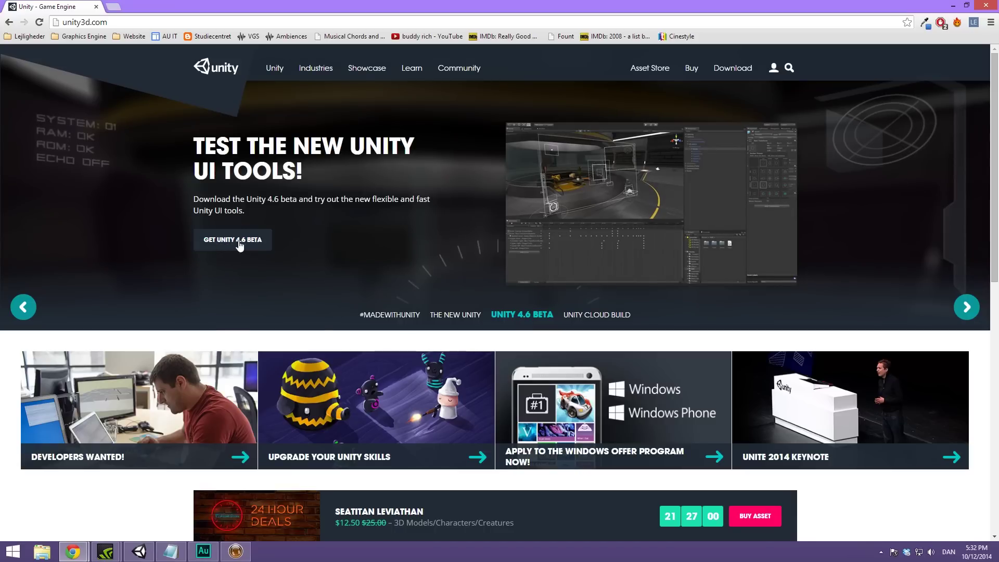
pyautogui.click(959, 7)
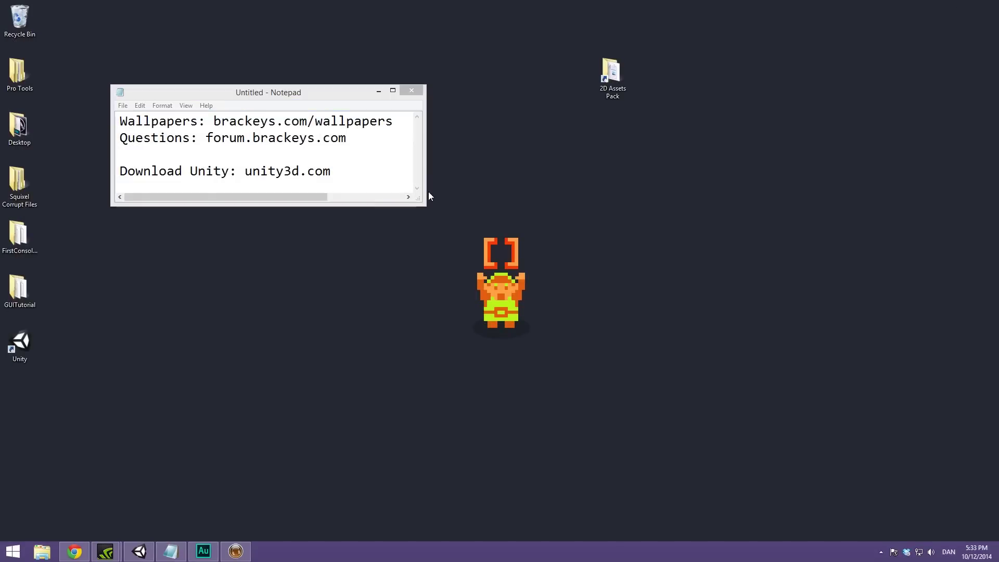
pyautogui.click(379, 93)
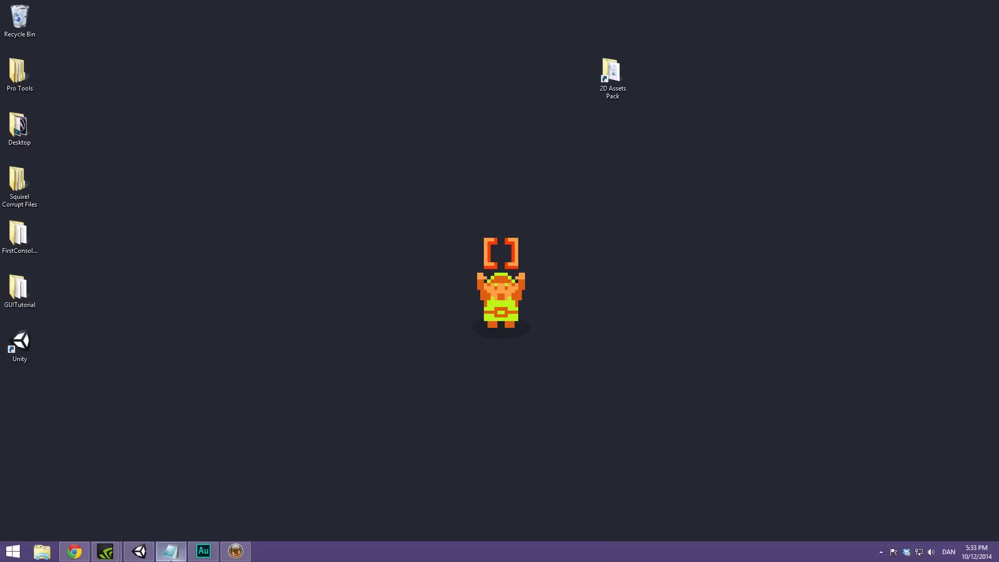
# Delete the old MainMenu scene asset and open the Level01 scene
pyautogui.click(139, 551)
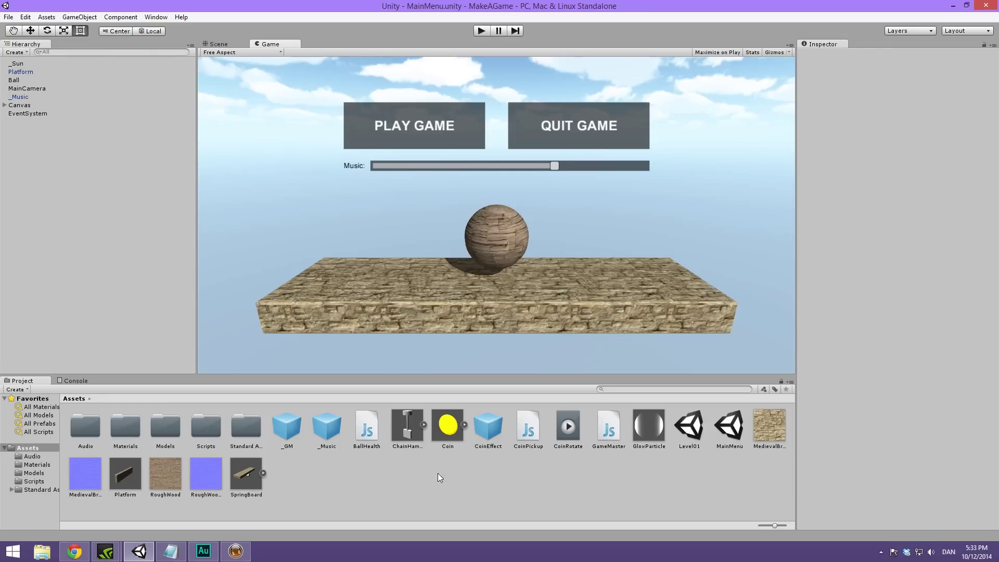
pyautogui.click(718, 434)
pyautogui.press('Delete')
pyautogui.press('Return')
pyautogui.doubleClick(700, 432)
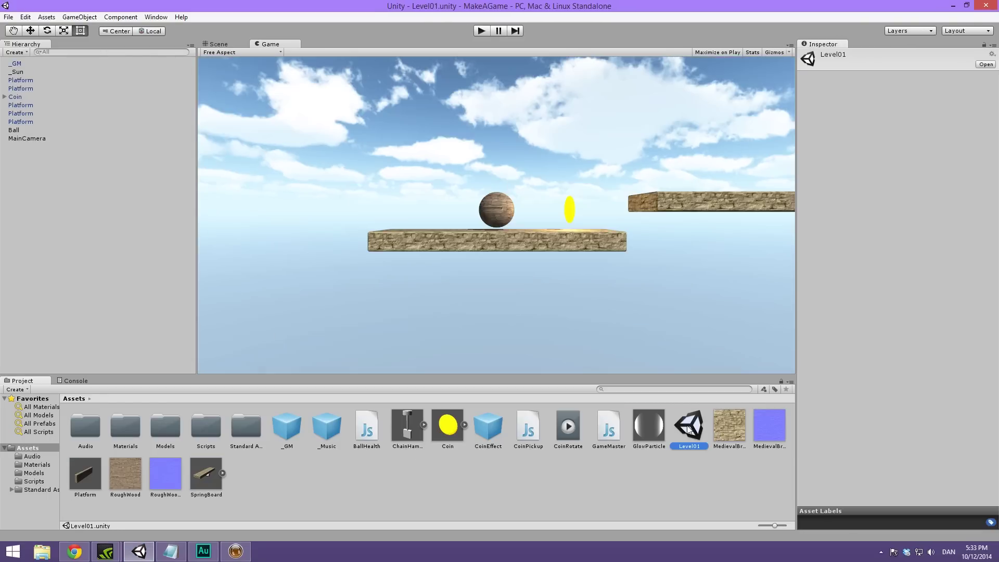
pyautogui.click(63, 232)
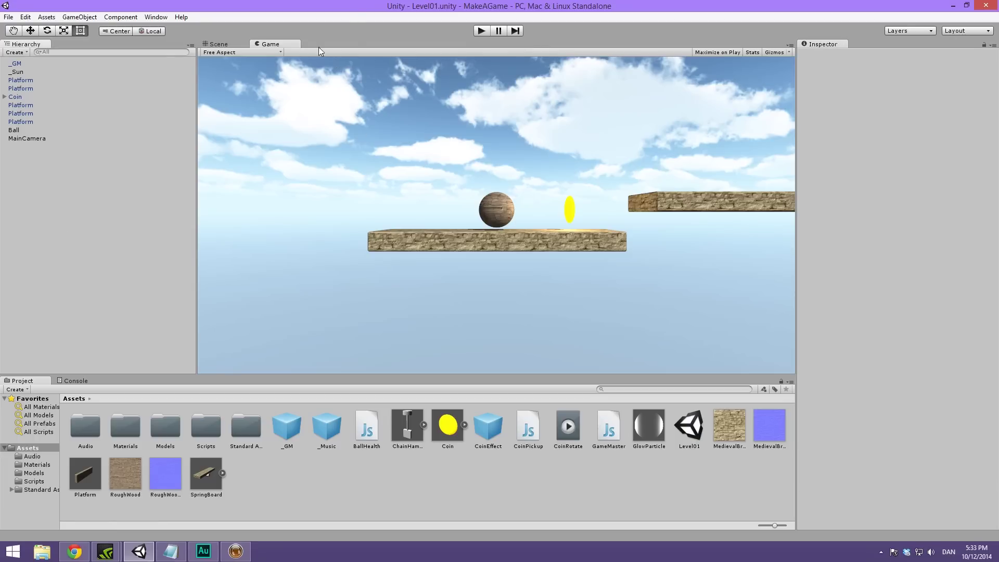
pyautogui.click(685, 422)
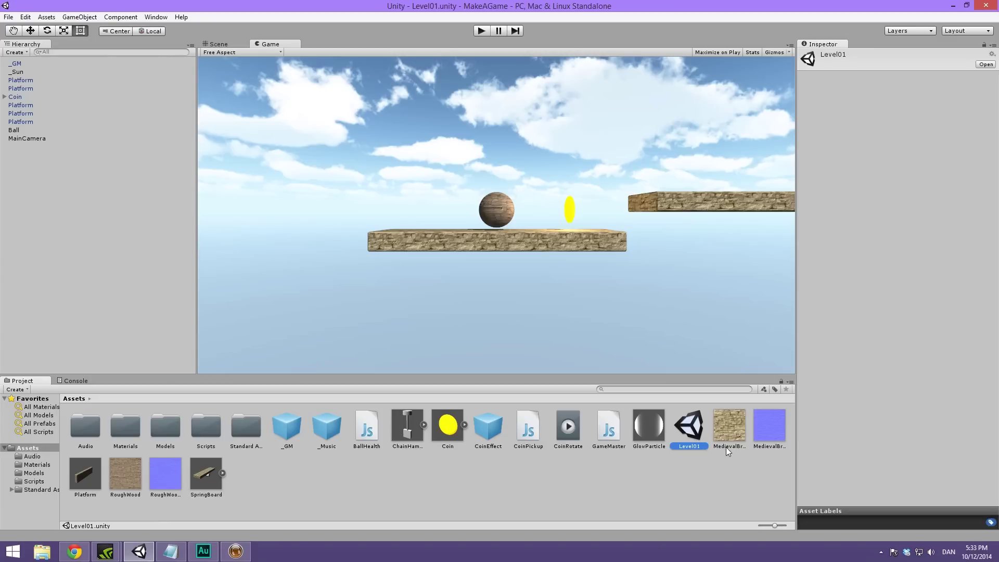
# Duplicate Level01, rename the copy MainMenu and open it
pyautogui.hotkey('ctrl', 'd')
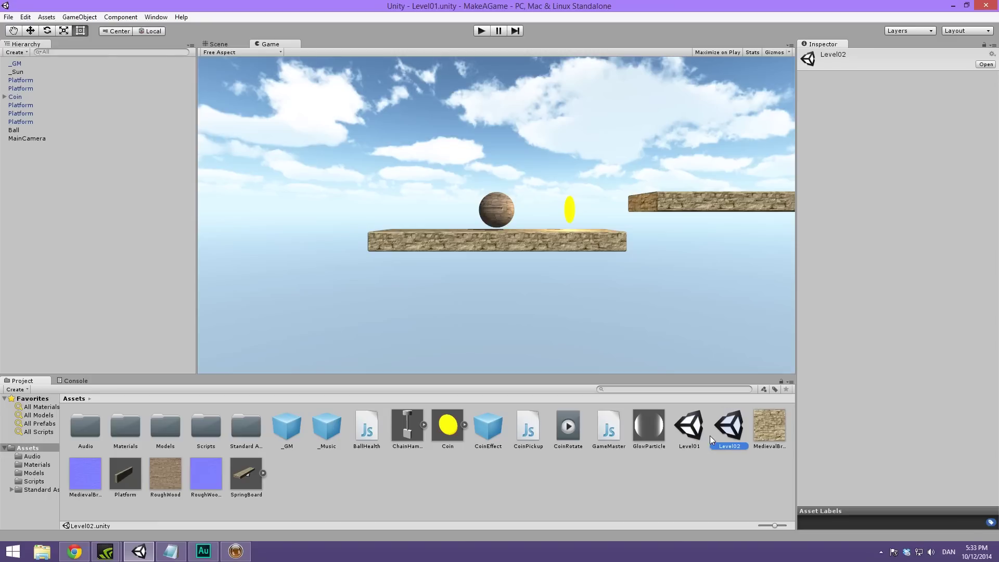
pyautogui.click(736, 446)
pyautogui.write('MainMenu')
pyautogui.press('Return')
pyautogui.doubleClick(728, 426)
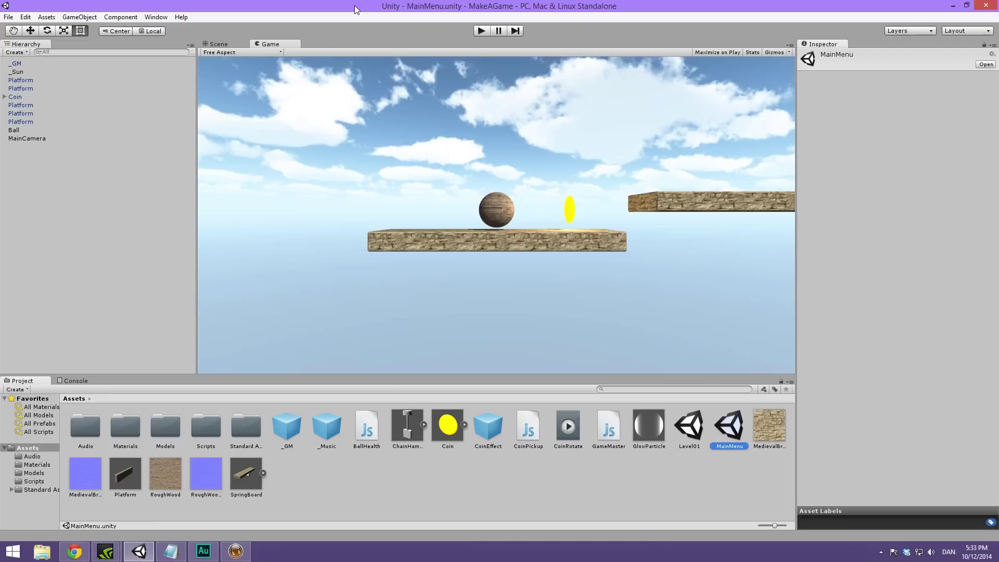
# In the Scene view, frame the _GM and Ball objects to survey the level
pyautogui.click(218, 44)
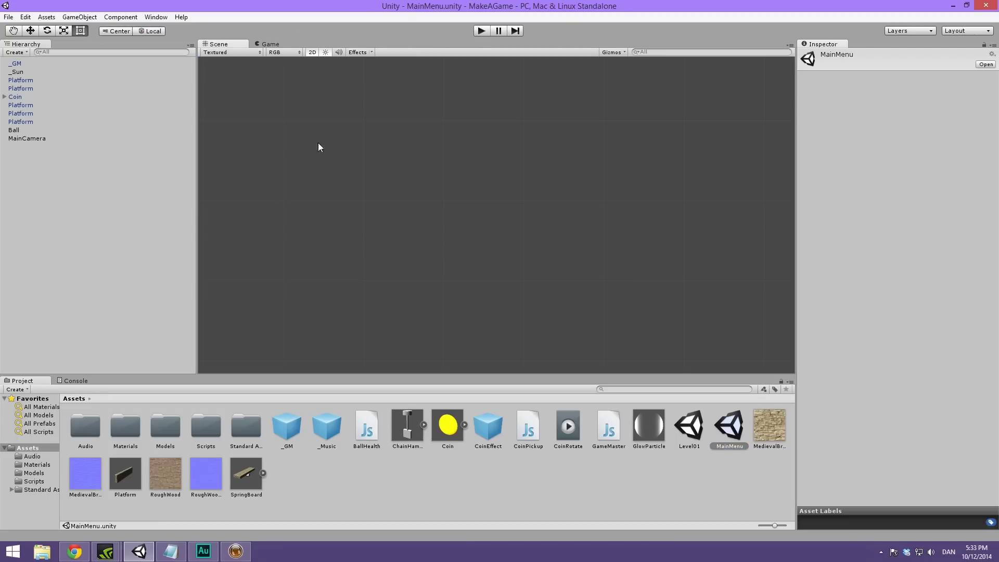
pyautogui.click(44, 63)
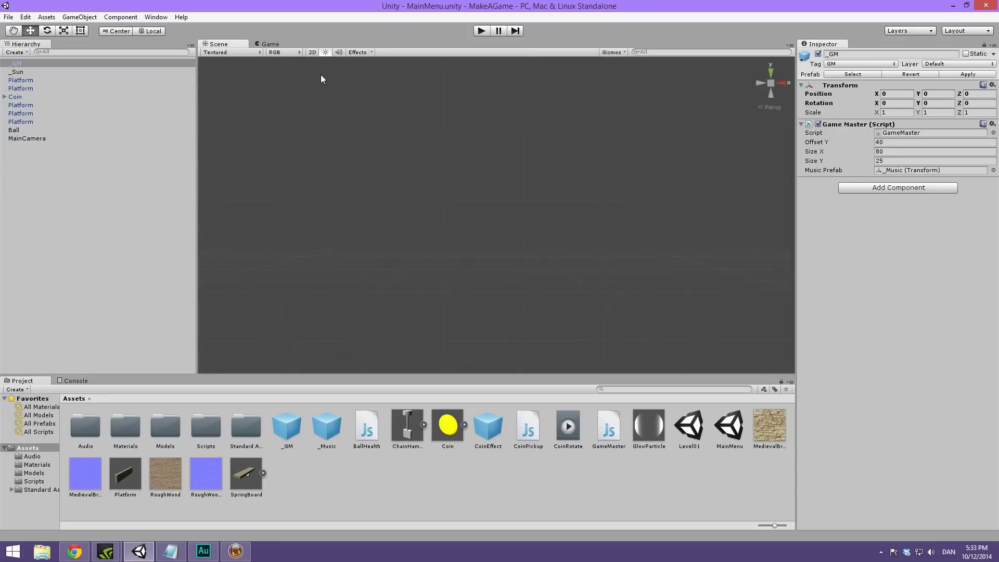
pyautogui.press('f')
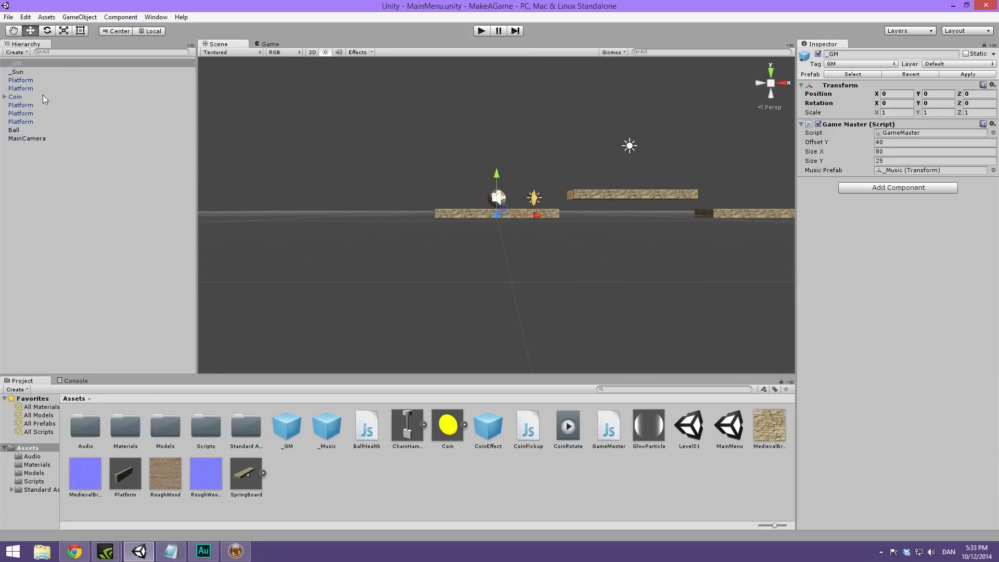
pyautogui.click(23, 130)
pyautogui.press('f')
pyautogui.keyDown('alt'); pyautogui.moveTo(649, 95); pyautogui.dragTo(602, 144); pyautogui.keyUp('alt')
pyautogui.scroll(-5, 602, 144)
pyautogui.moveTo(531, 133); pyautogui.dragTo(443, 124, button='middle')
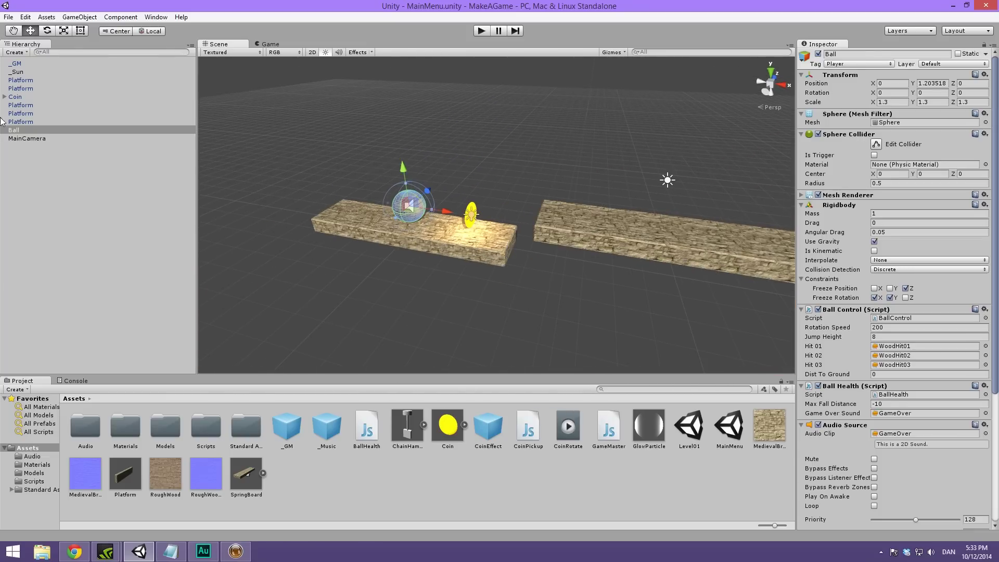
# Delete the four extra Platform objects, keeping the one under the Ball
pyautogui.click(35, 113)
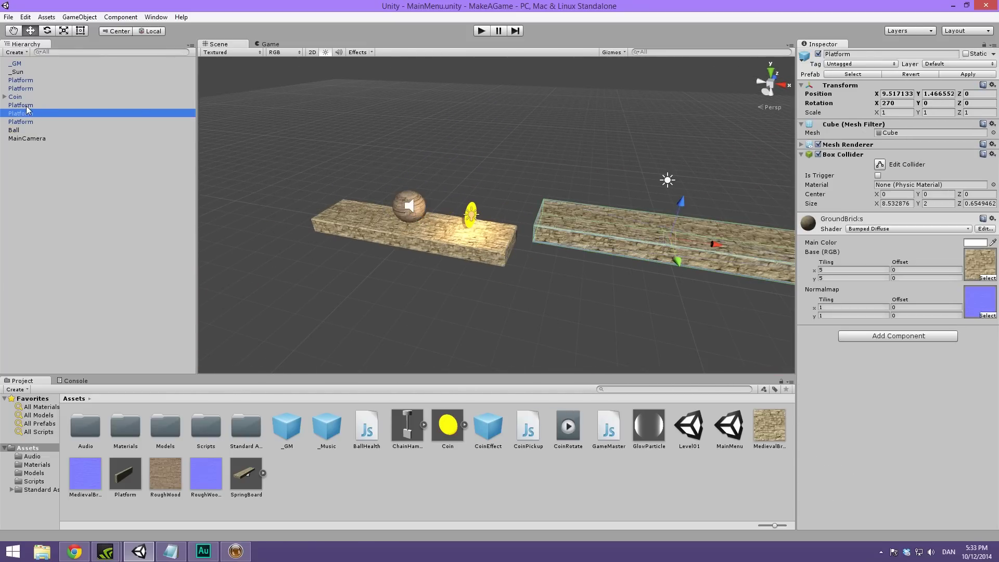
pyautogui.click(30, 105)
pyautogui.click(32, 121)
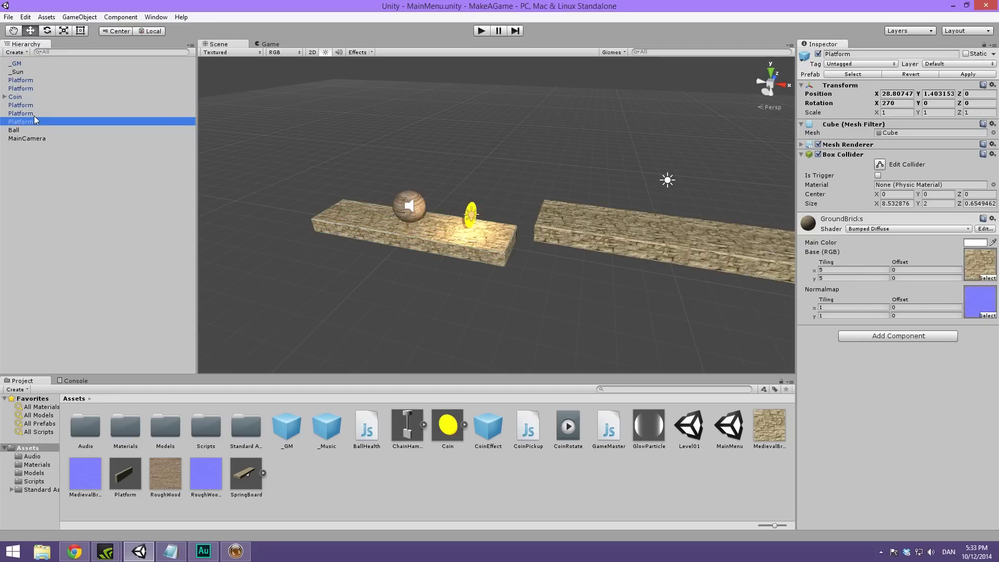
pyautogui.keyDown('ctrl'); pyautogui.click(34, 113); pyautogui.keyUp('ctrl')
pyautogui.keyDown('ctrl'); pyautogui.click(30, 89); pyautogui.keyUp('ctrl')
pyautogui.keyDown('ctrl'); pyautogui.click(32, 79); pyautogui.keyUp('ctrl')
pyautogui.press('Delete')
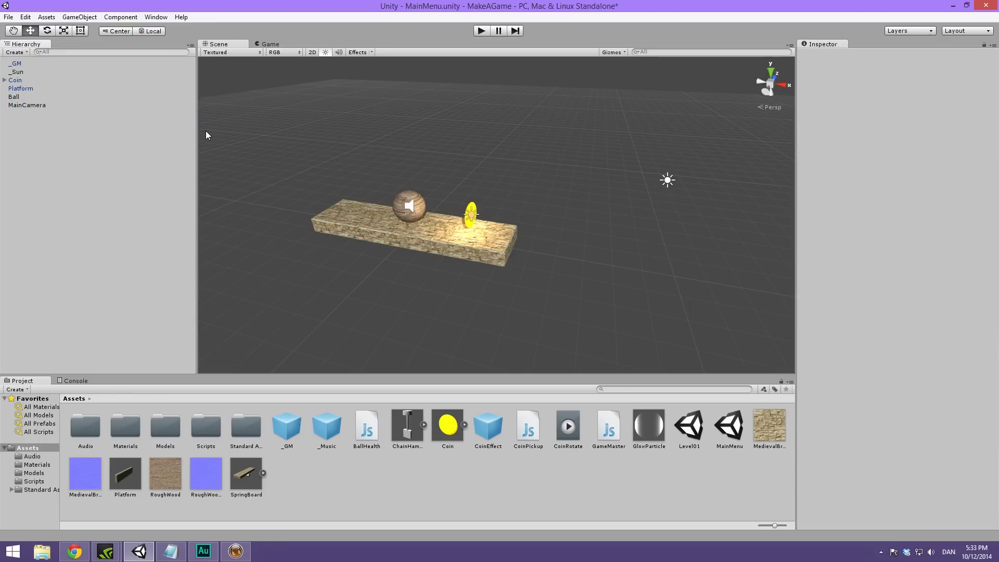
# Delete the Coin and _GM objects
pyautogui.keyDown('alt'); pyautogui.moveTo(373, 183); pyautogui.dragTo(352, 141); pyautogui.keyUp('alt')
pyautogui.click(22, 81)
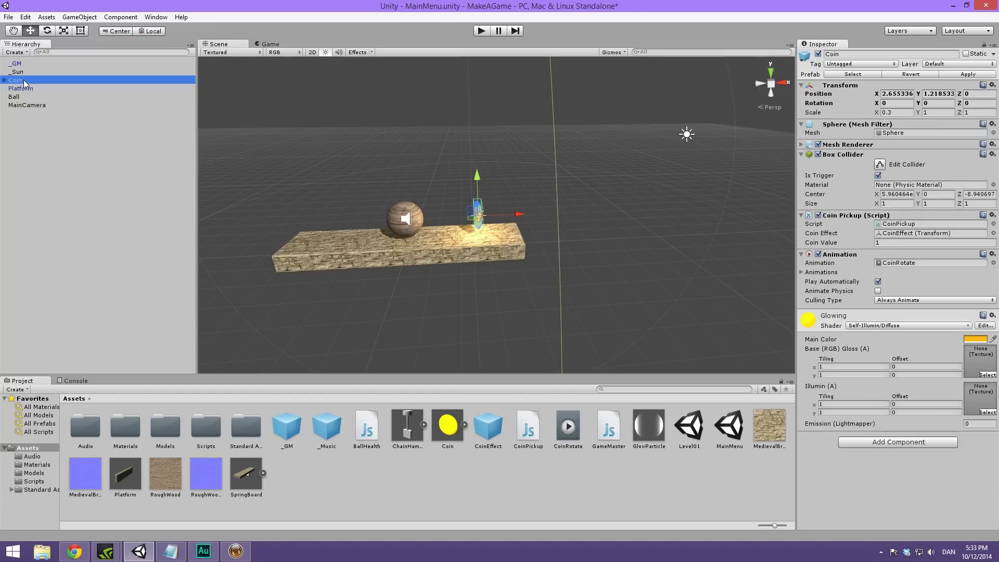
pyautogui.press('Delete')
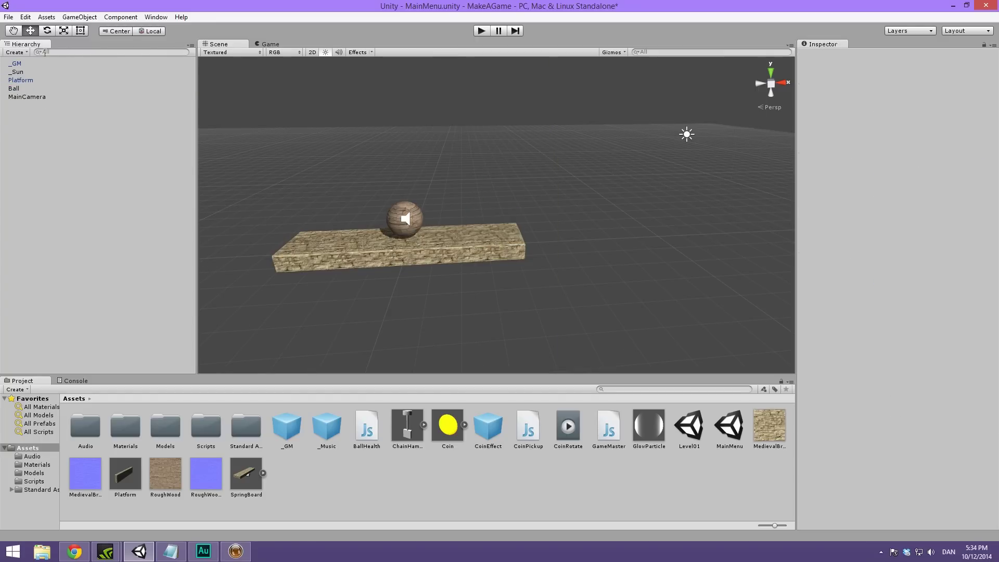
pyautogui.click(48, 64)
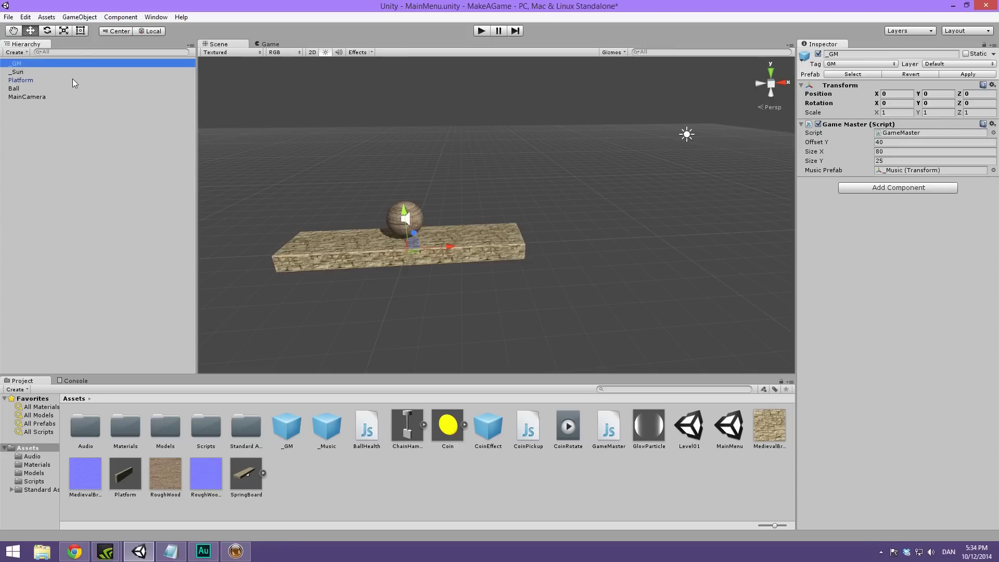
pyautogui.press('Delete')
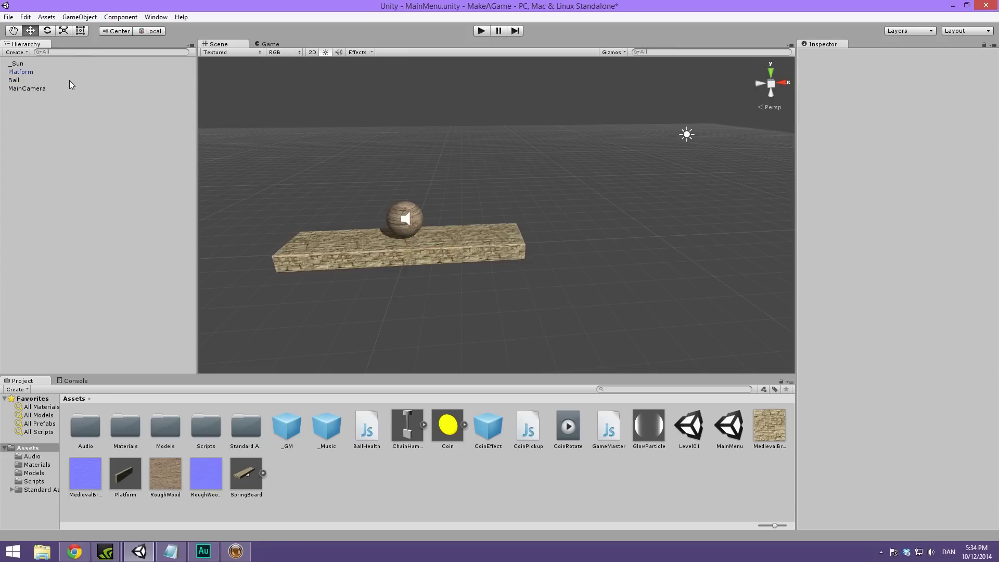
# Remove the Camera Control script component from MainCamera
pyautogui.click(61, 89)
pyautogui.moveTo(535, 143); pyautogui.dragTo(533, 137, button='right')
pyautogui.scroll(-3, 533, 134)
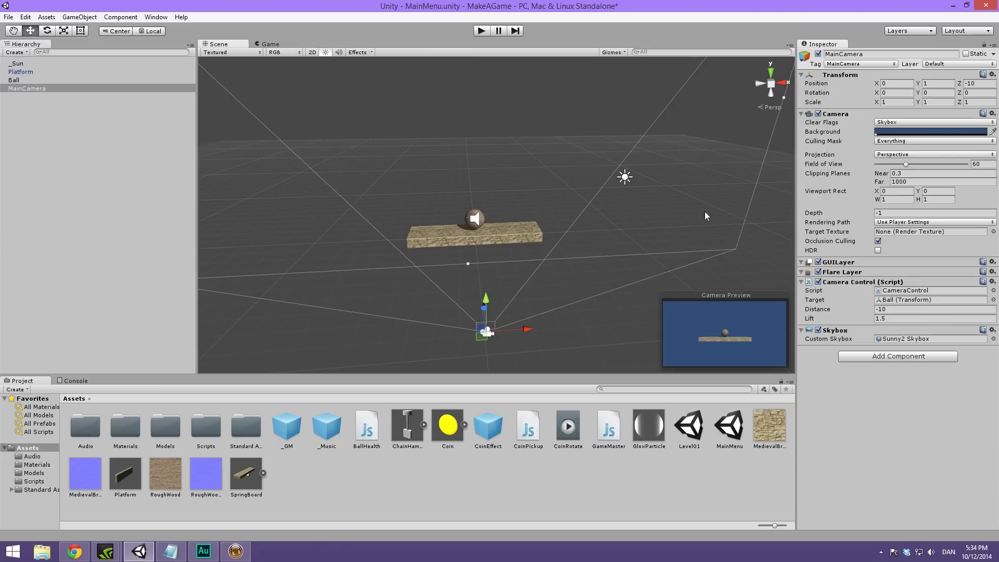
pyautogui.rightClick(851, 283)
pyautogui.click(884, 306)
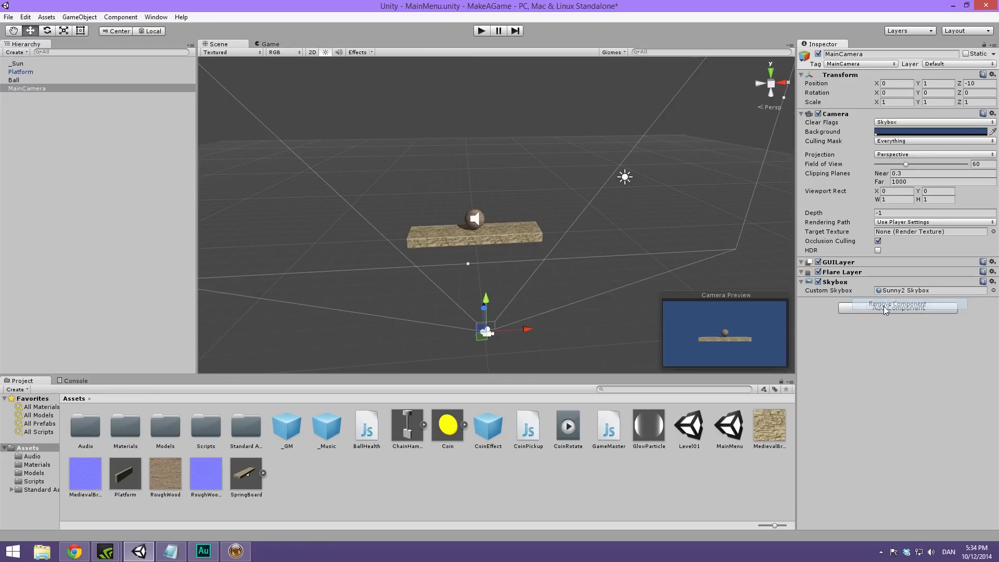
# Move MainCamera closer and up to Y 2.9486, tilt it 13.59409 on X, and check the Game view
pyautogui.moveTo(429, 246); pyautogui.dragTo(510, 218, button='right')
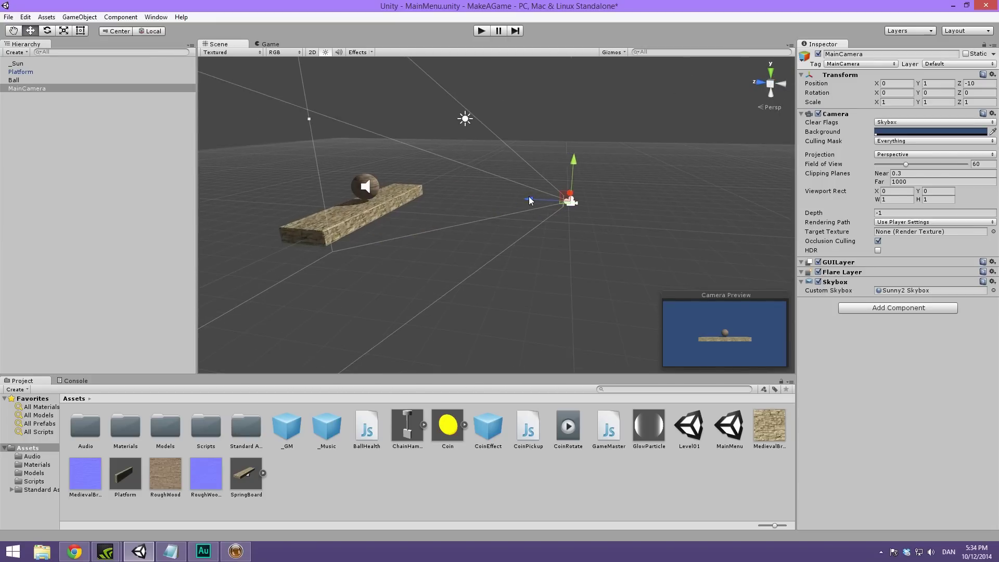
pyautogui.moveTo(539, 196); pyautogui.dragTo(430, 241)
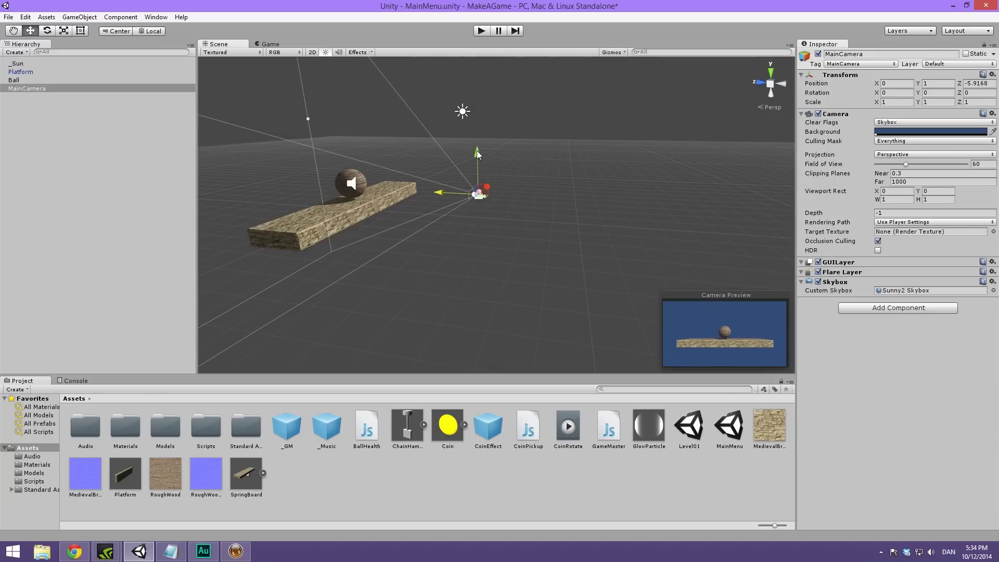
pyautogui.moveTo(477, 151); pyautogui.dragTo(504, 152)
pyautogui.press('e')
pyautogui.press('w')
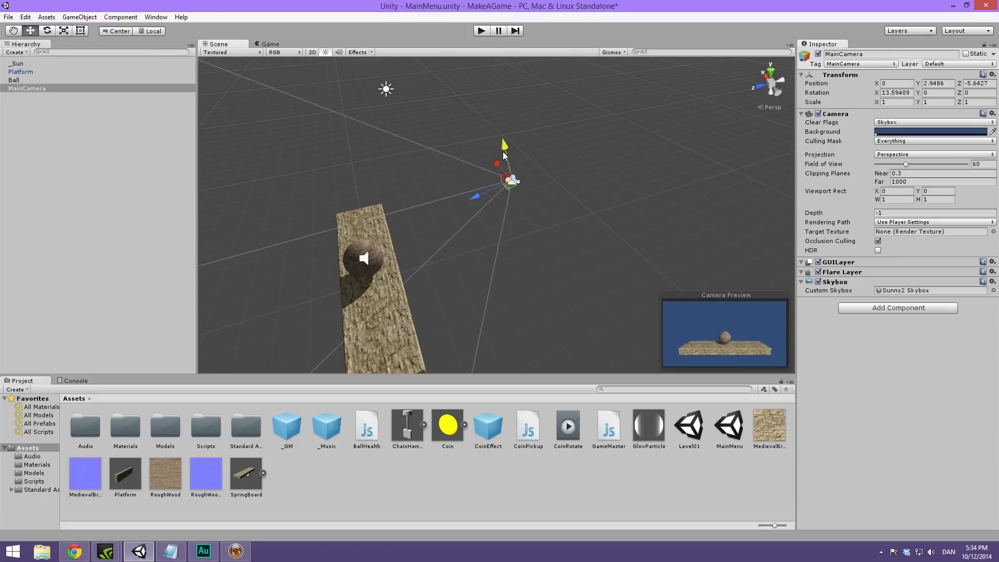
pyautogui.click(267, 44)
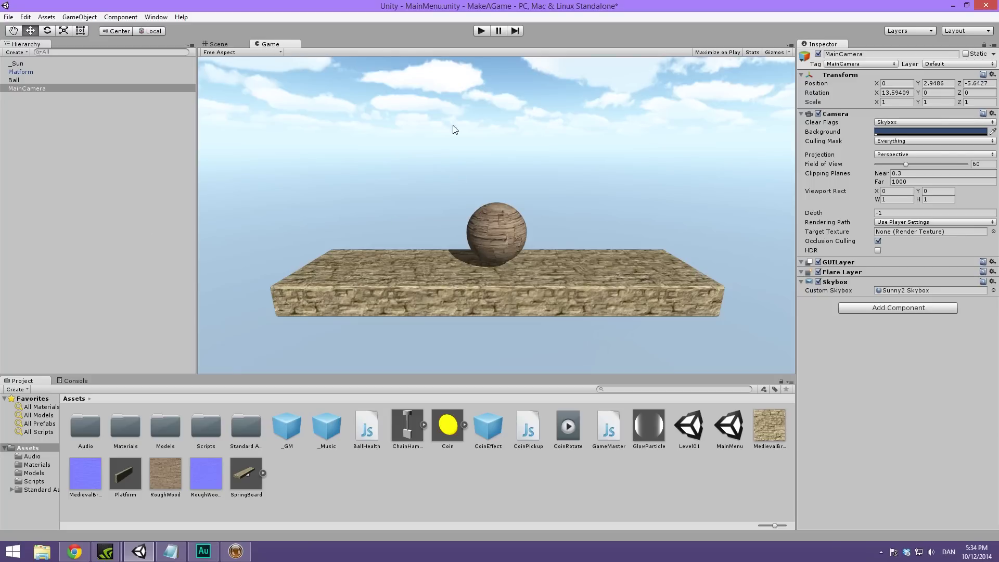
# Switch handles to Global, raise MainCamera toward Y 3.2498, and do a quick test run
pyautogui.click(229, 45)
pyautogui.keyDown('alt'); pyautogui.moveTo(469, 217); pyautogui.dragTo(410, 185); pyautogui.keyUp('alt')
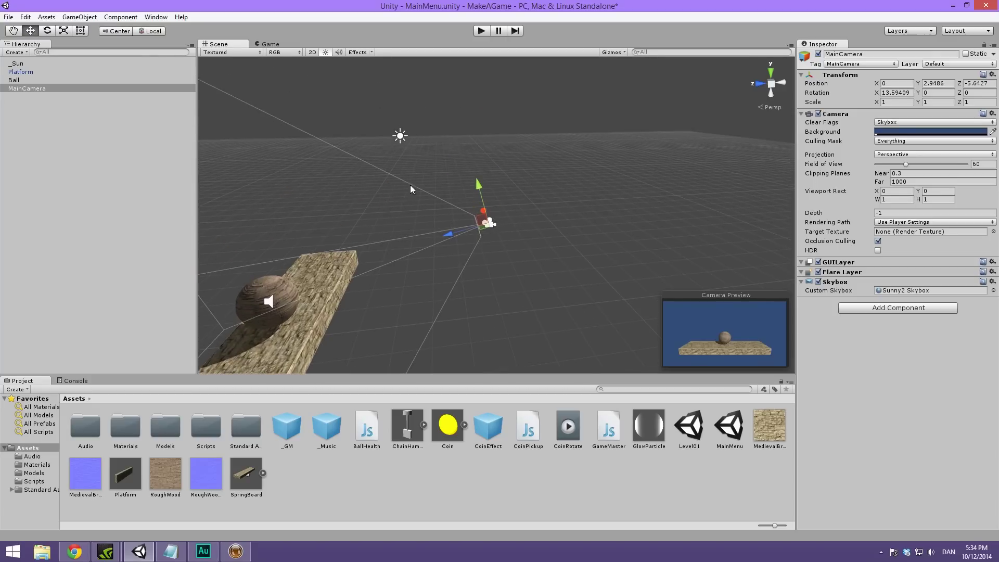
pyautogui.click(148, 31)
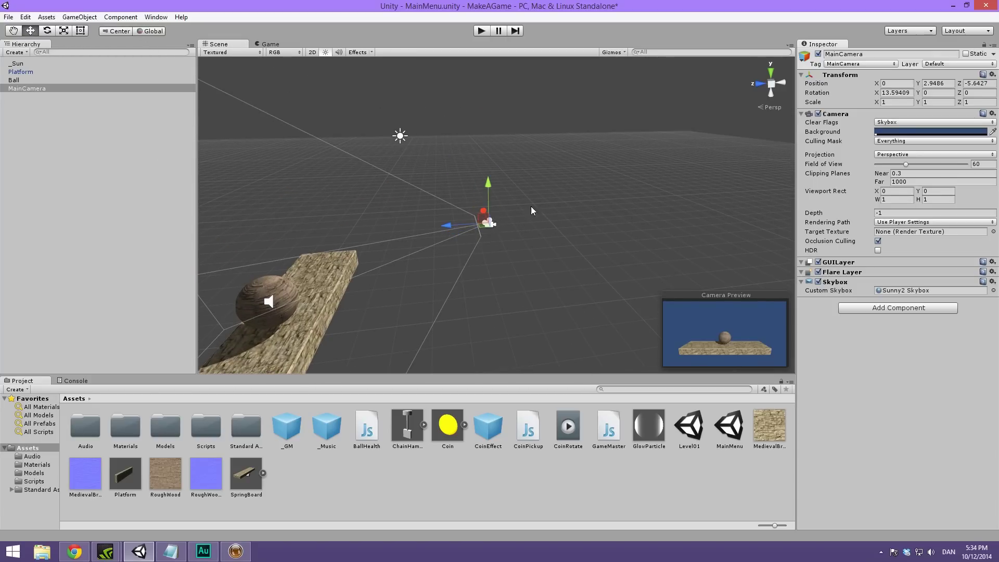
pyautogui.moveTo(489, 183); pyautogui.dragTo(489, 169)
pyautogui.click(278, 44)
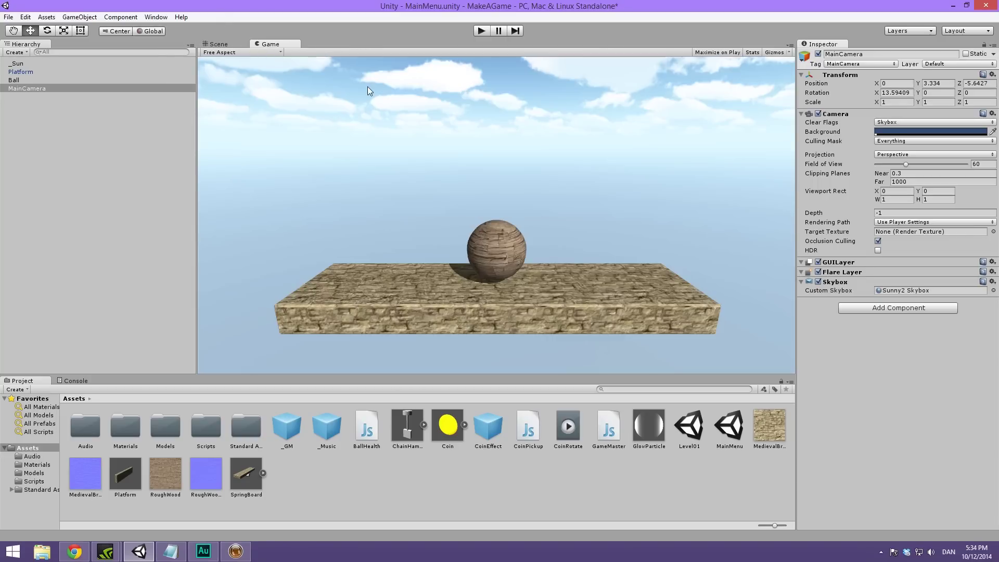
pyautogui.click(482, 31)
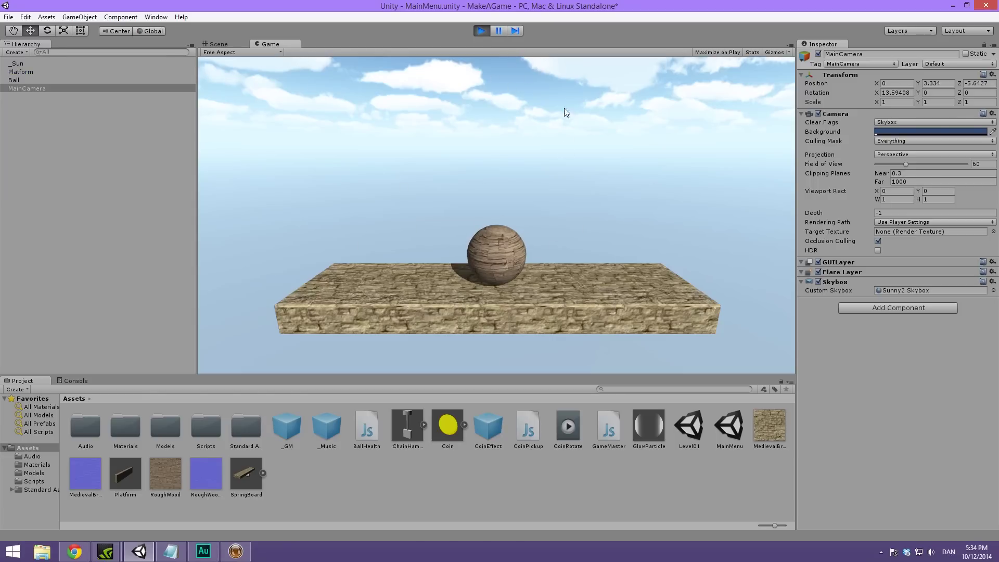
pyautogui.hotkey('ctrl', 'p')
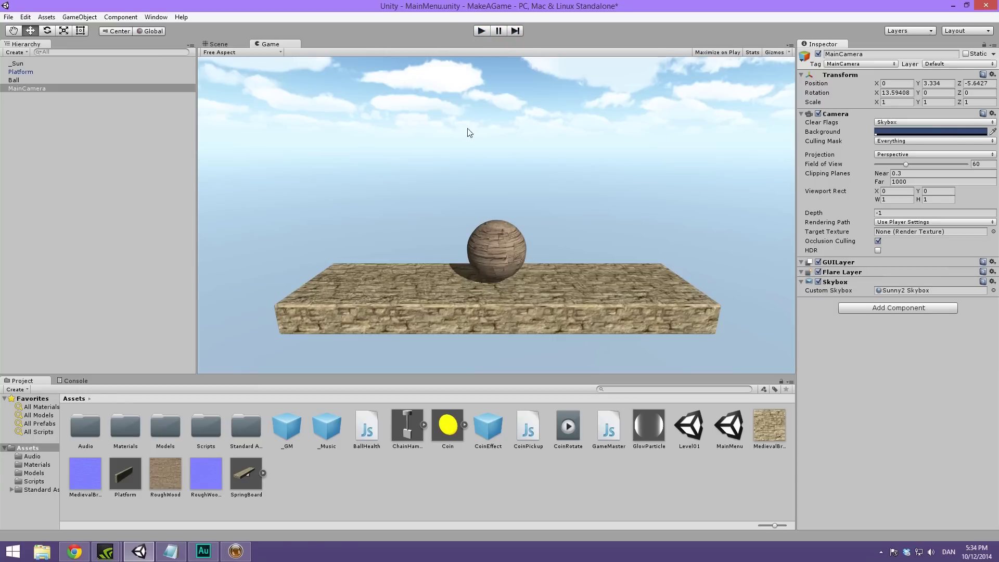
# Play-test the scene again, rolling the ball left and right, then stop
pyautogui.click(246, 44)
pyautogui.keyDown('alt'); pyautogui.moveTo(426, 220); pyautogui.dragTo(486, 145); pyautogui.keyUp('alt')
pyautogui.keyDown('alt'); pyautogui.moveTo(499, 236); pyautogui.dragTo(446, 197); pyautogui.keyUp('alt')
pyautogui.click(278, 44)
pyautogui.click(481, 31)
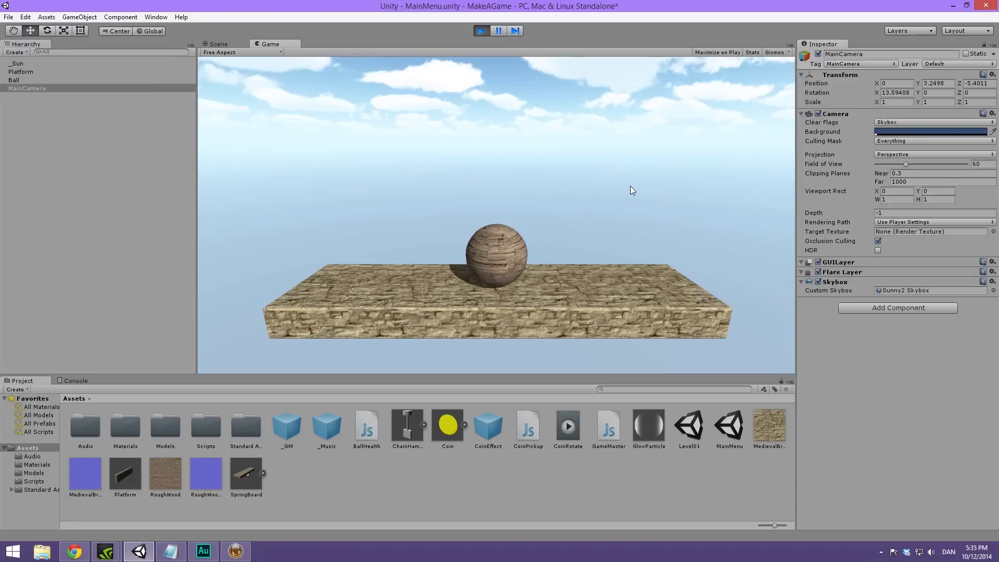
pyautogui.press('Left')
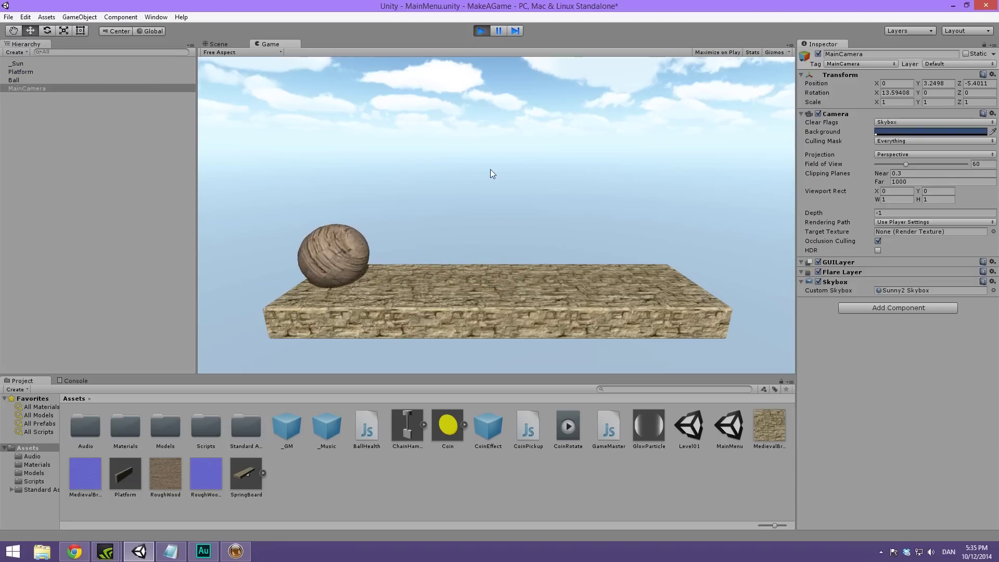
pyautogui.press('Right')
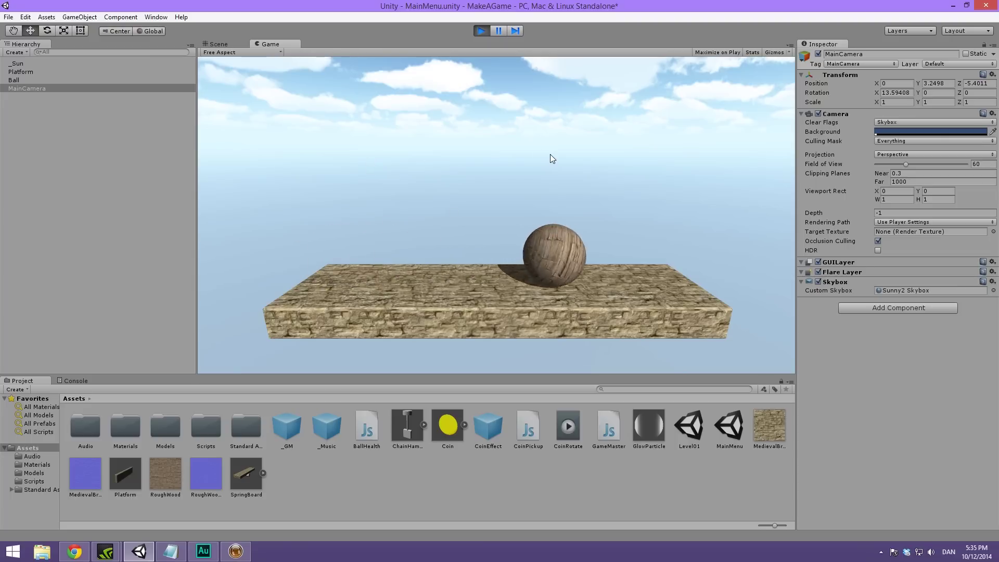
pyautogui.click(481, 31)
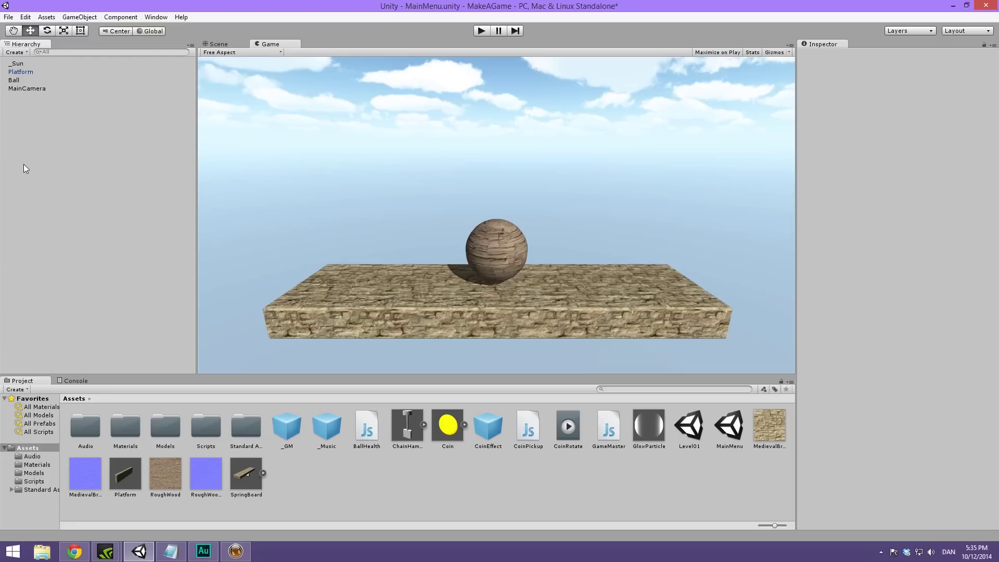
# Create a UI > Button from the Hierarchy context menu
pyautogui.rightClick(68, 154)
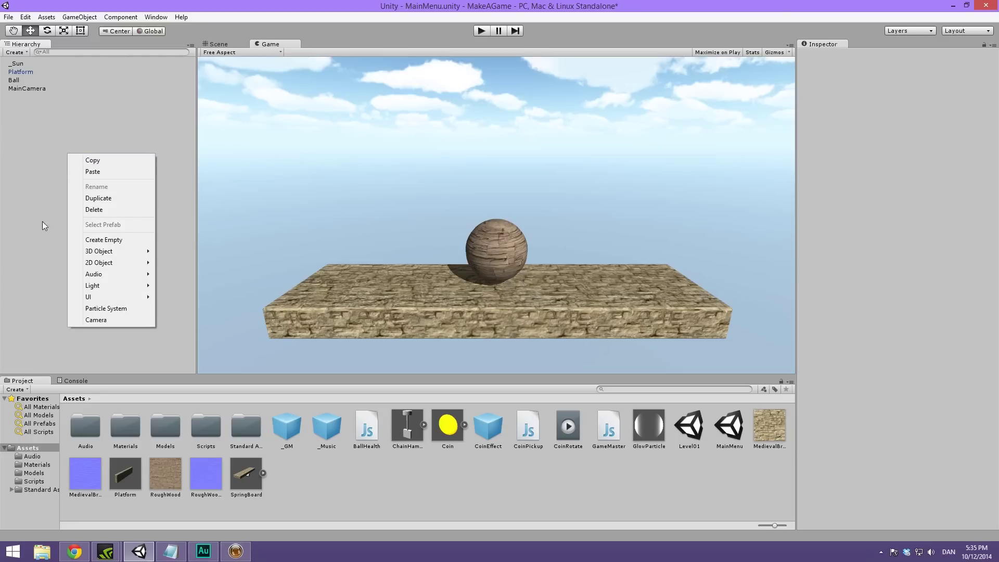
pyautogui.moveTo(114, 292)
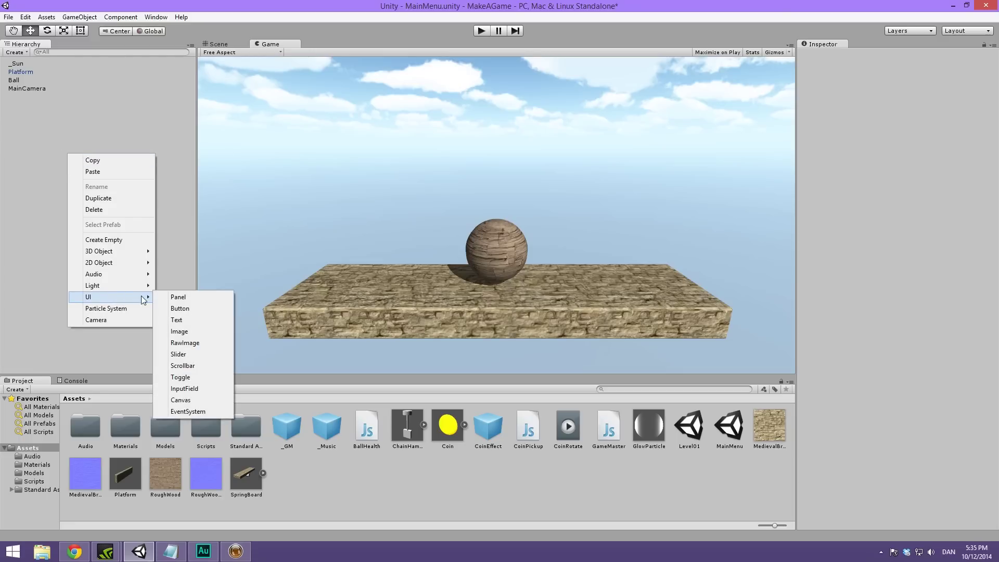
pyautogui.click(208, 308)
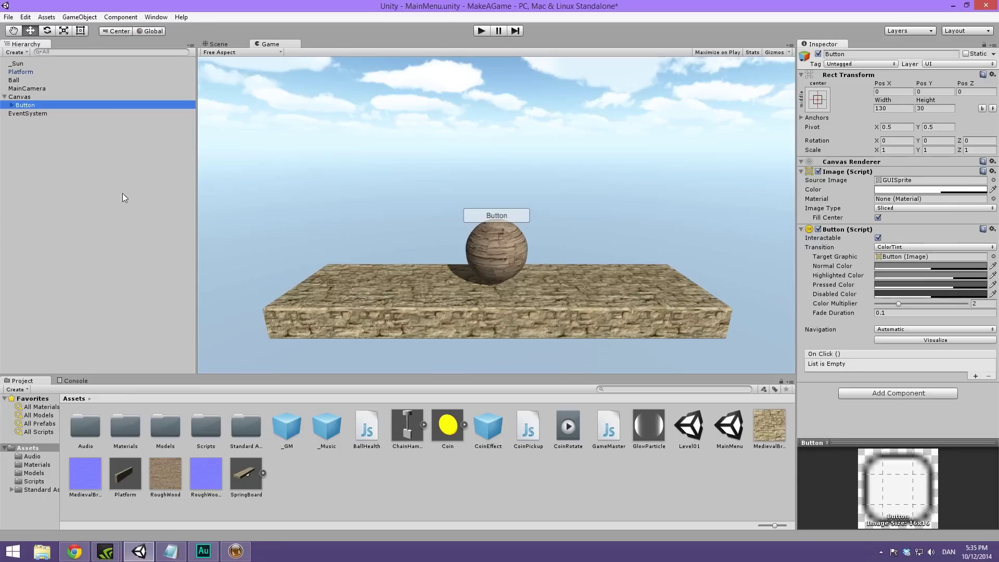
# Inspect the new Canvas, Button and EventSystem, ending with the Button selected
pyautogui.click(44, 97)
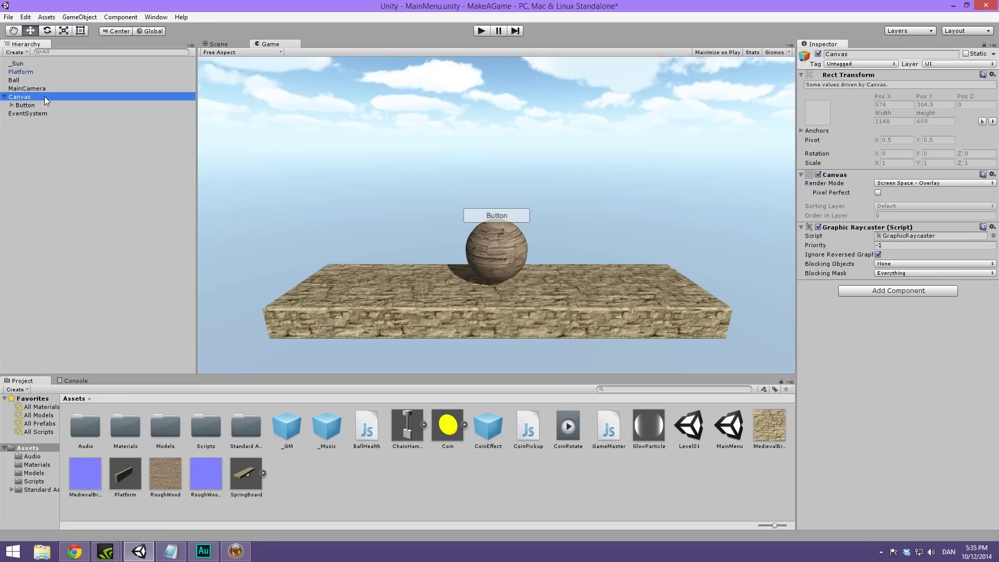
pyautogui.click(219, 43)
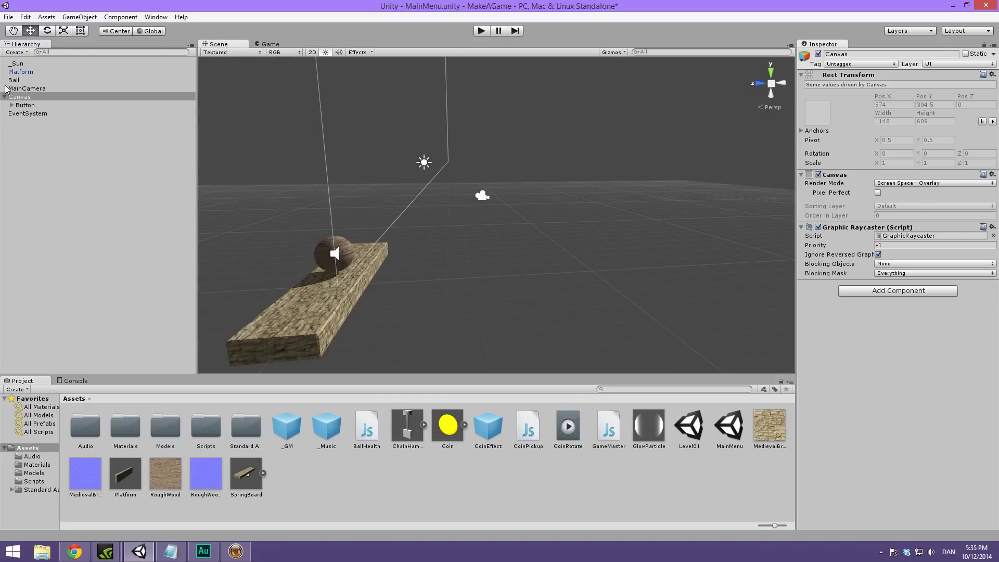
pyautogui.click(25, 97)
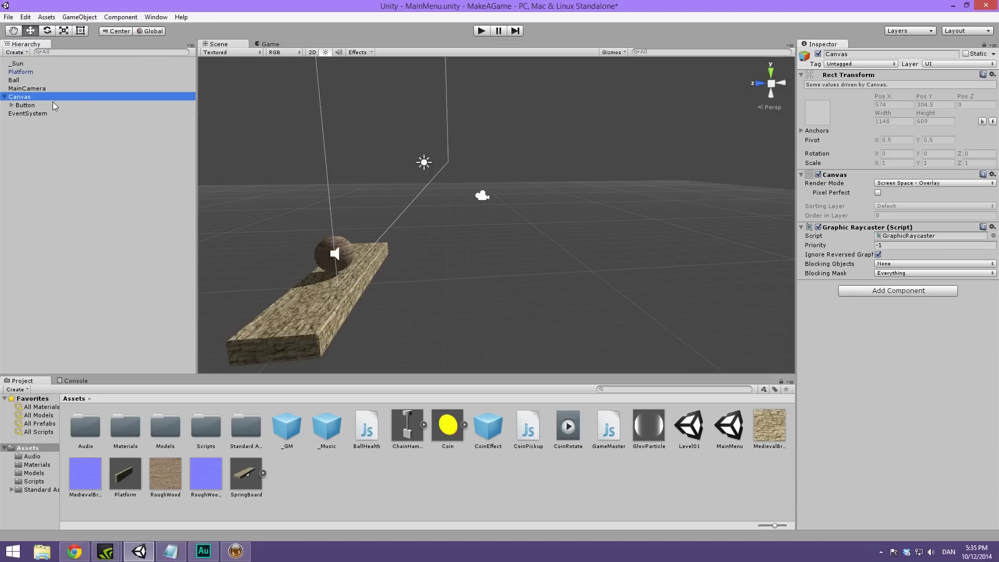
pyautogui.click(47, 105)
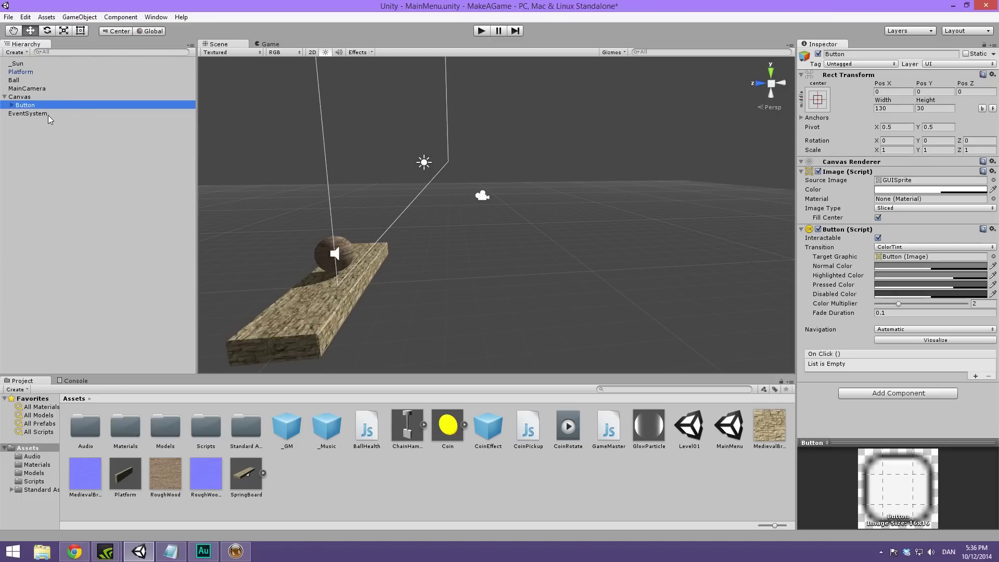
pyautogui.click(26, 114)
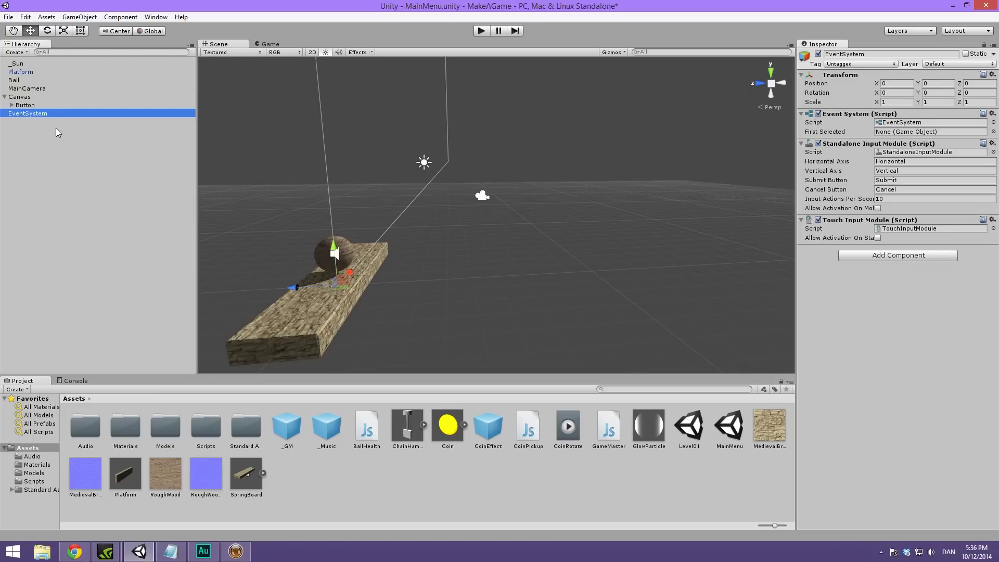
pyautogui.keyDown('shift'); pyautogui.click(35, 98); pyautogui.keyUp('shift')
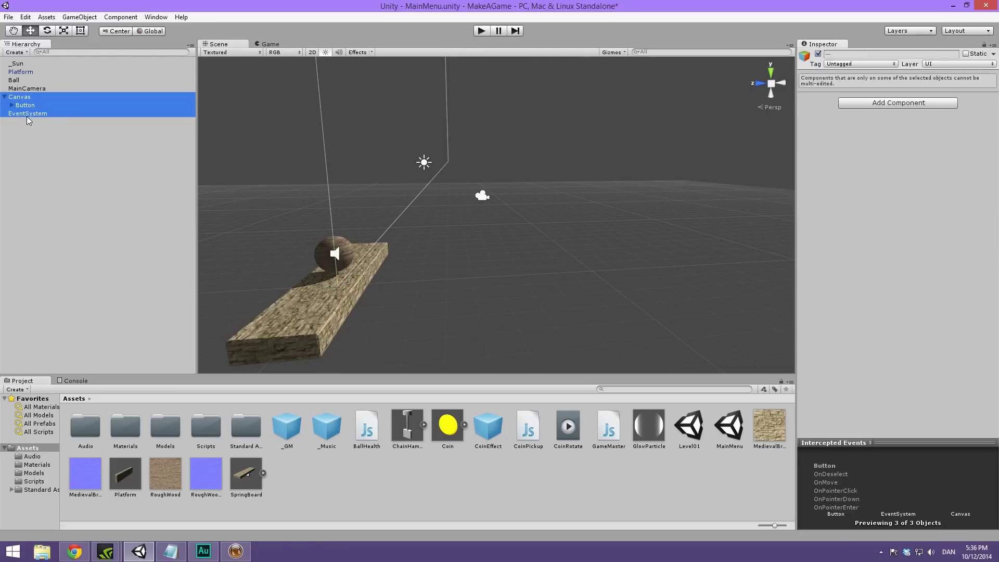
pyautogui.click(56, 158)
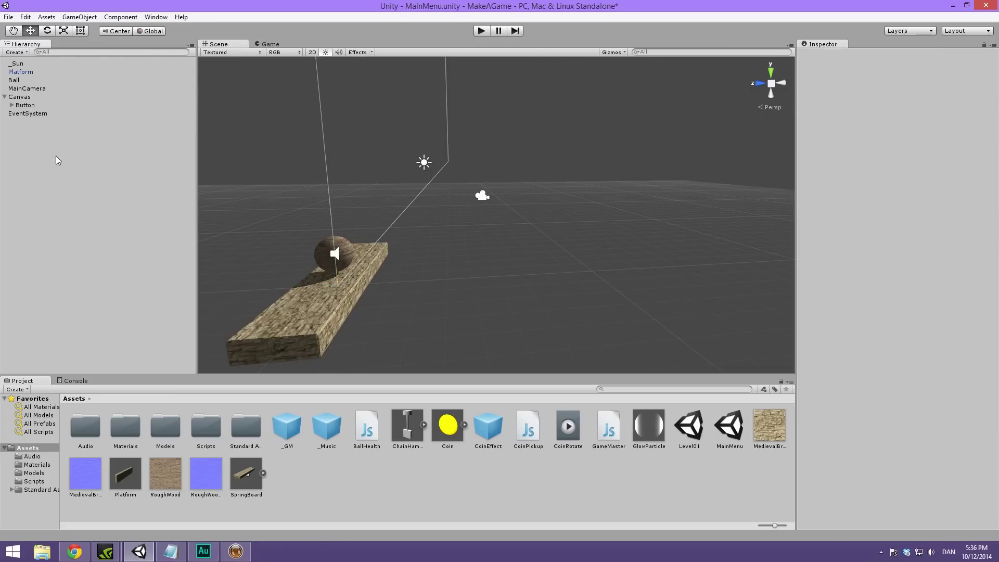
pyautogui.click(51, 105)
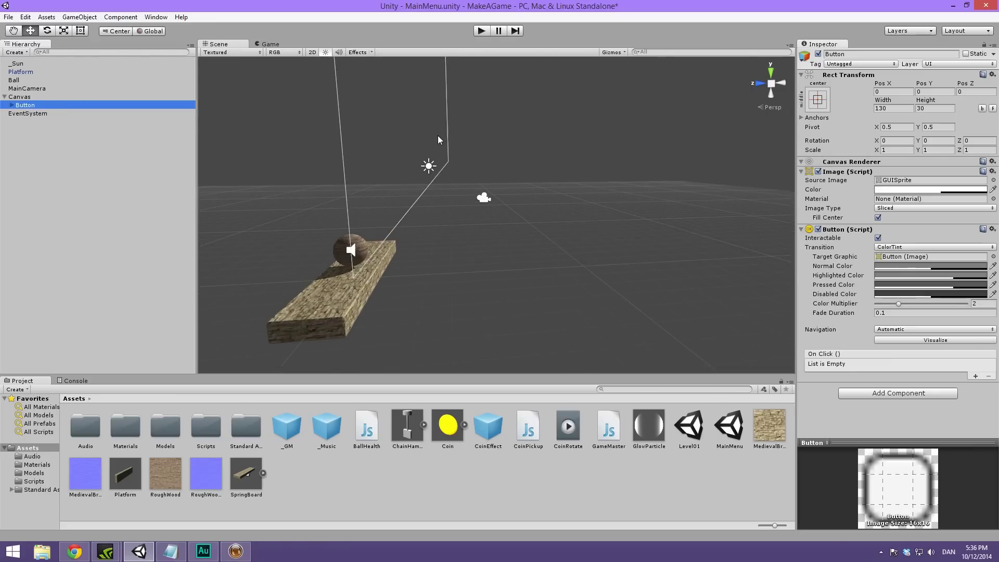
# Switch the Scene view to 2D and frame the Canvas
pyautogui.click(35, 98)
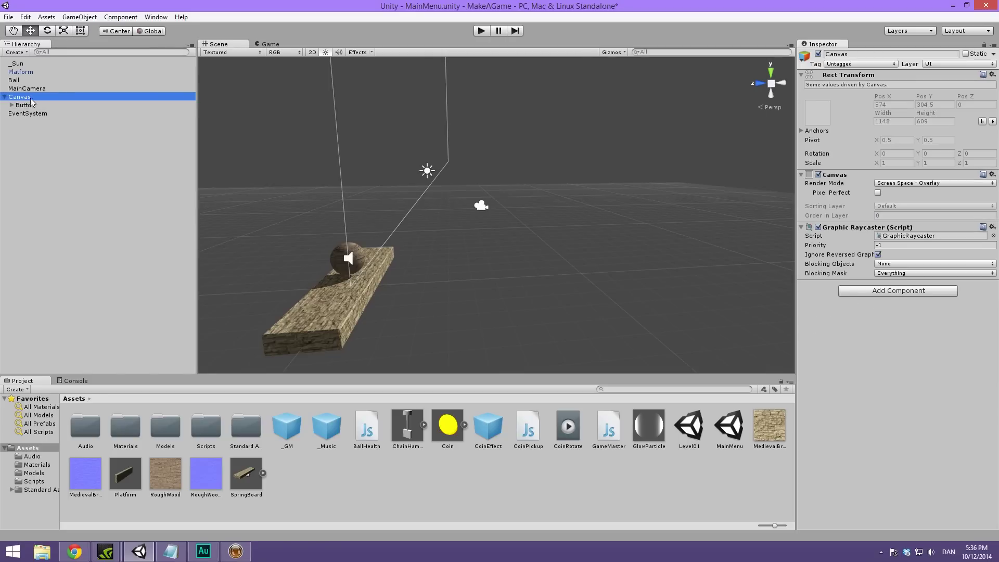
pyautogui.click(312, 52)
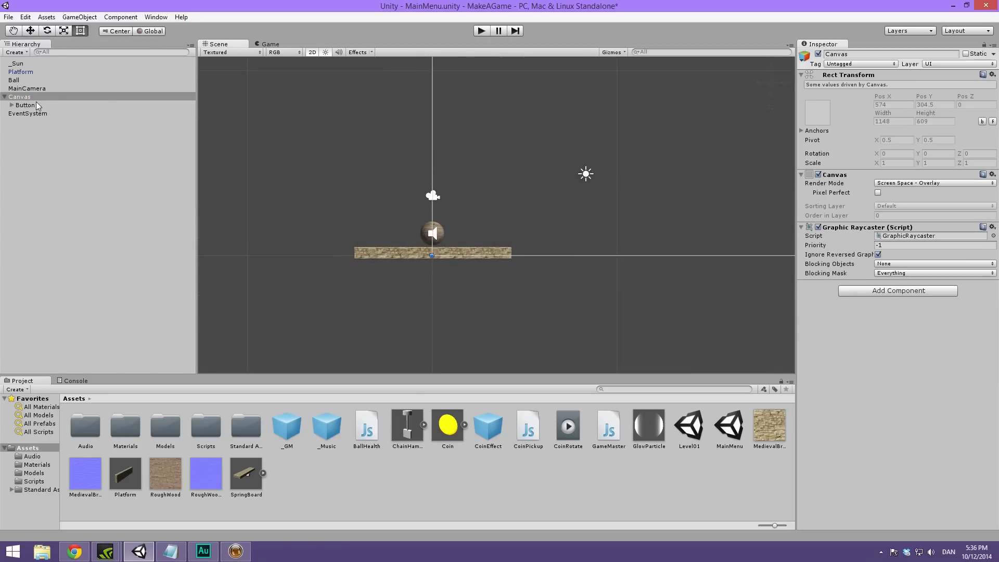
pyautogui.press('f')
pyautogui.scroll(2, 559, 258)
pyautogui.scroll(5, 559, 254)
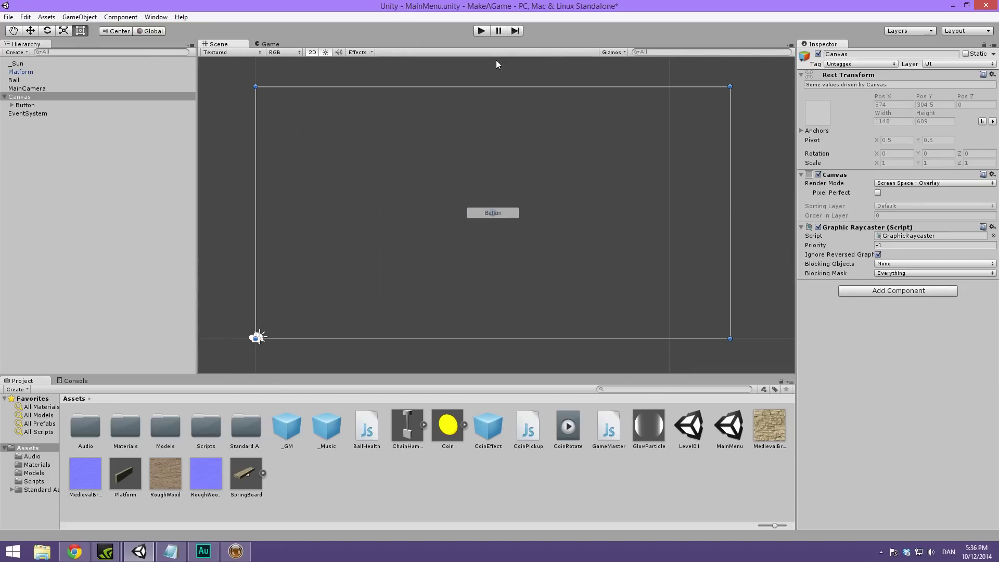
# Anchor the Button to top centre and resize it to 228 by 75
pyautogui.click(73, 105)
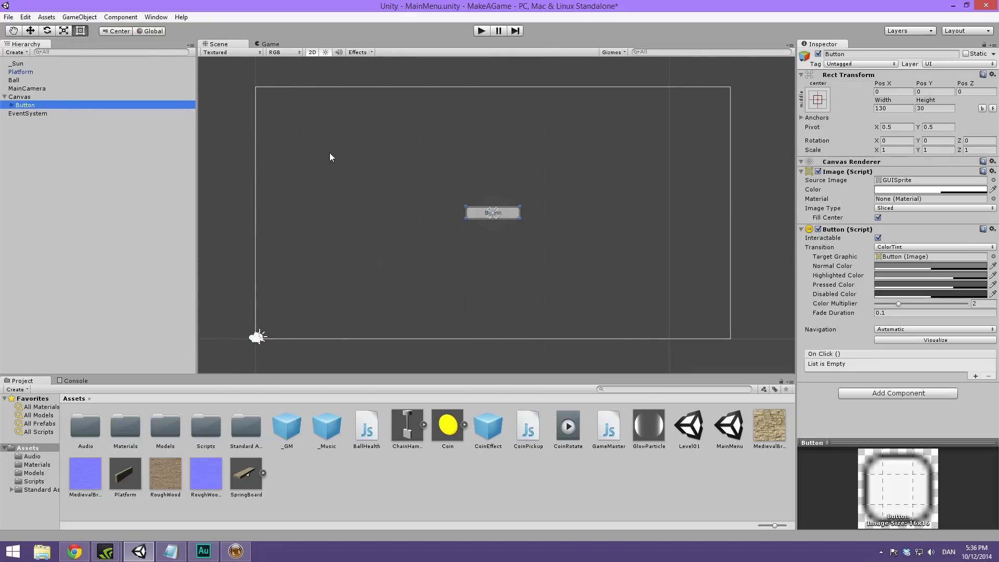
pyautogui.click(823, 100)
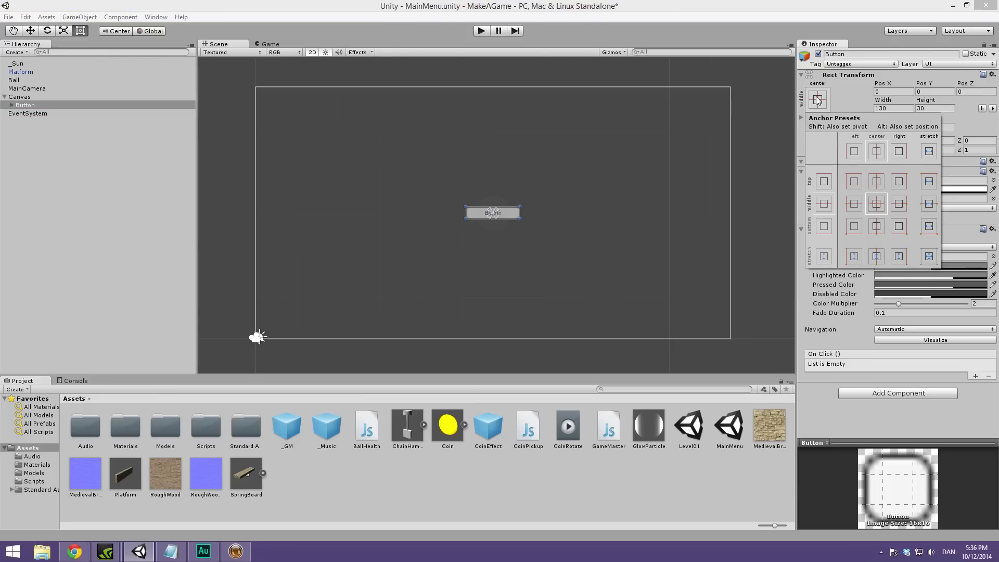
pyautogui.click(877, 182)
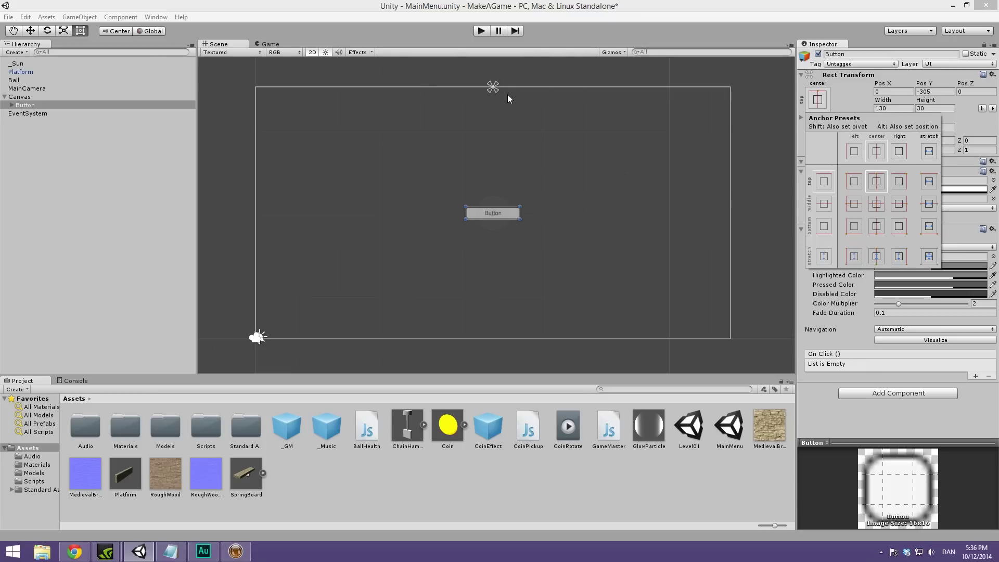
pyautogui.click(520, 204)
pyautogui.moveTo(520, 204)
pyautogui.mouseDown()
pyautogui.moveTo(522, 189)
pyautogui.moveTo(535, 196)
pyautogui.moveTo(519, 188)
pyautogui.moveTo(562, 186)
pyautogui.moveTo(518, 189)
pyautogui.mouseUp()
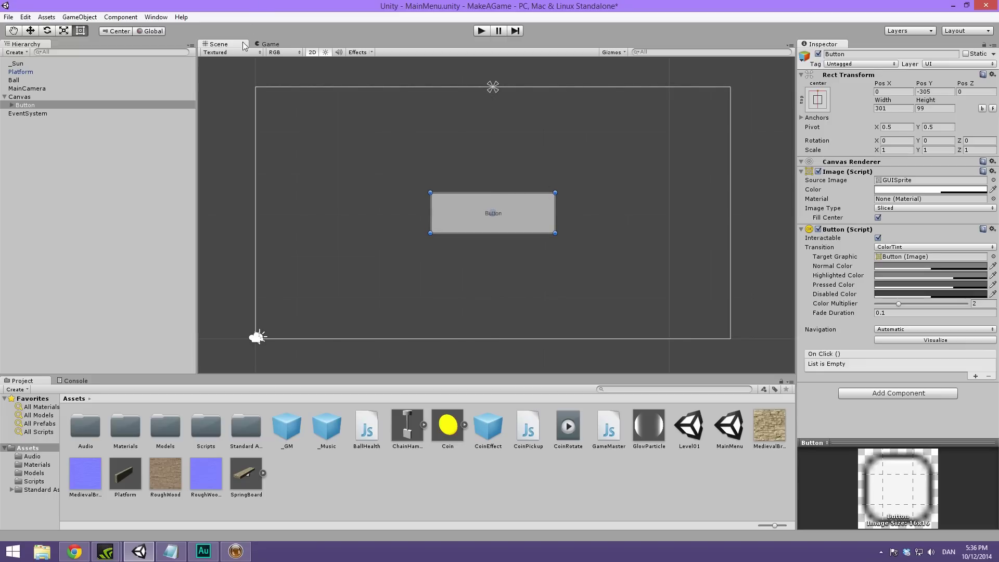
pyautogui.click(279, 45)
pyautogui.click(234, 45)
pyautogui.keyDown('alt'); pyautogui.keyDown('shift'); pyautogui.moveTo(556, 192); pyautogui.dragTo(541, 194); pyautogui.keyUp('shift'); pyautogui.keyUp('alt')
pyautogui.click(273, 44)
pyautogui.click(228, 47)
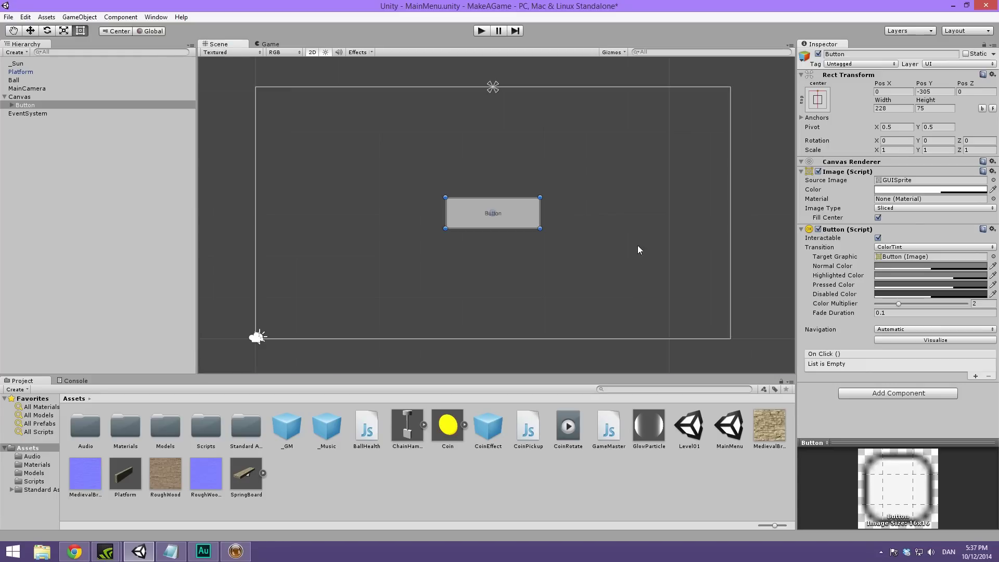
pyautogui.scroll(4, 654, 247)
# Change the button's label to PLAY GAME at font size 24
pyautogui.click(505, 209)
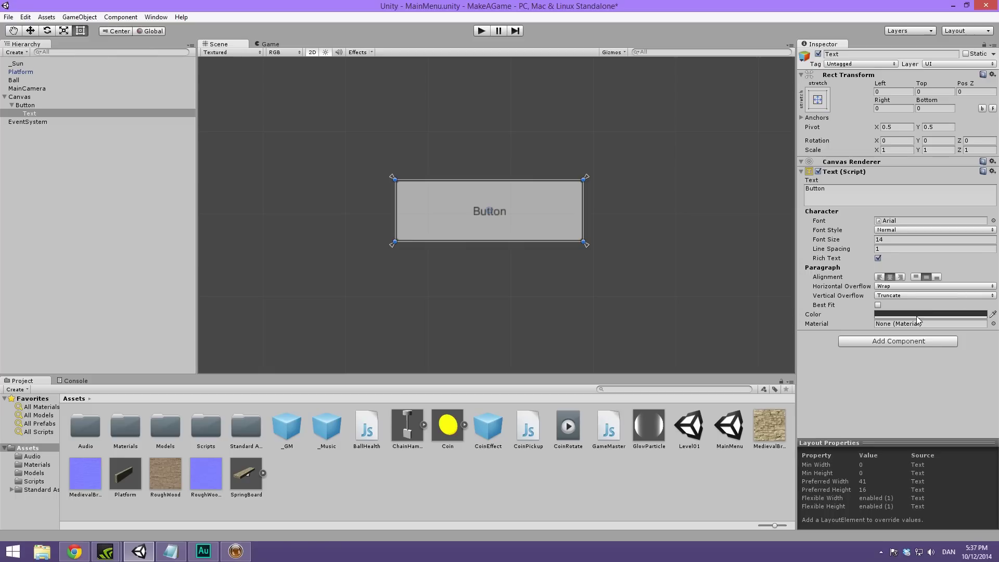
pyautogui.click(897, 240)
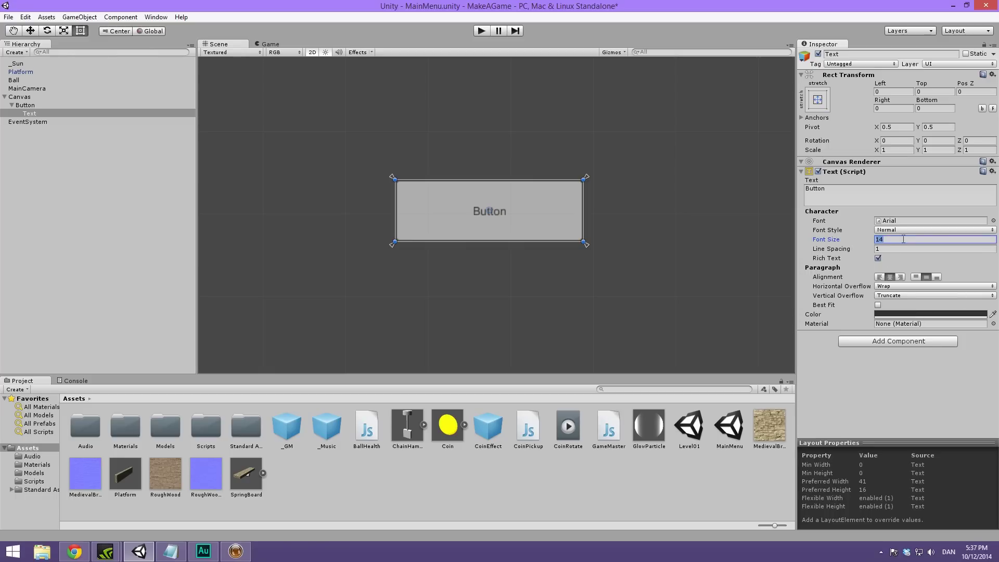
pyautogui.write('24')
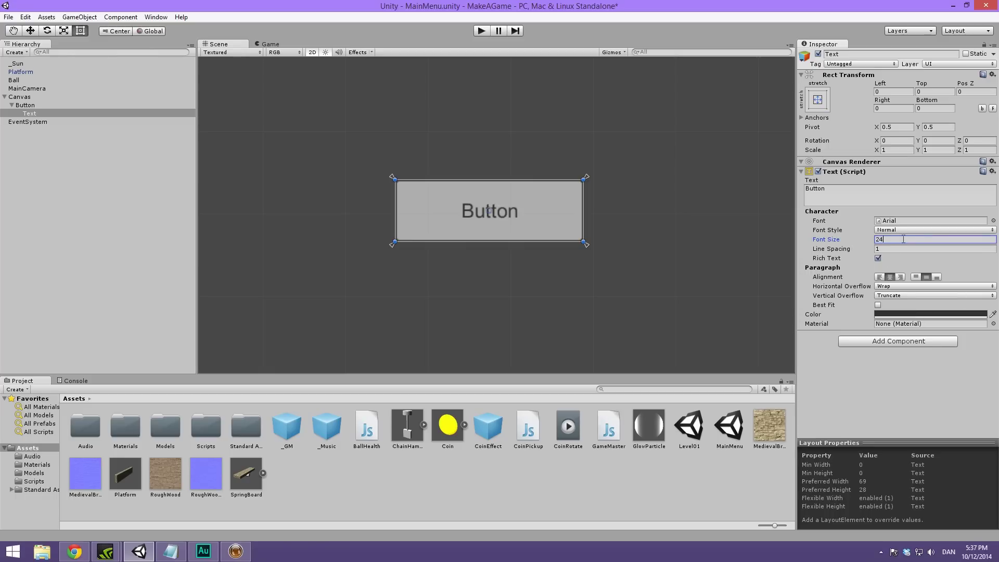
pyautogui.click(831, 189)
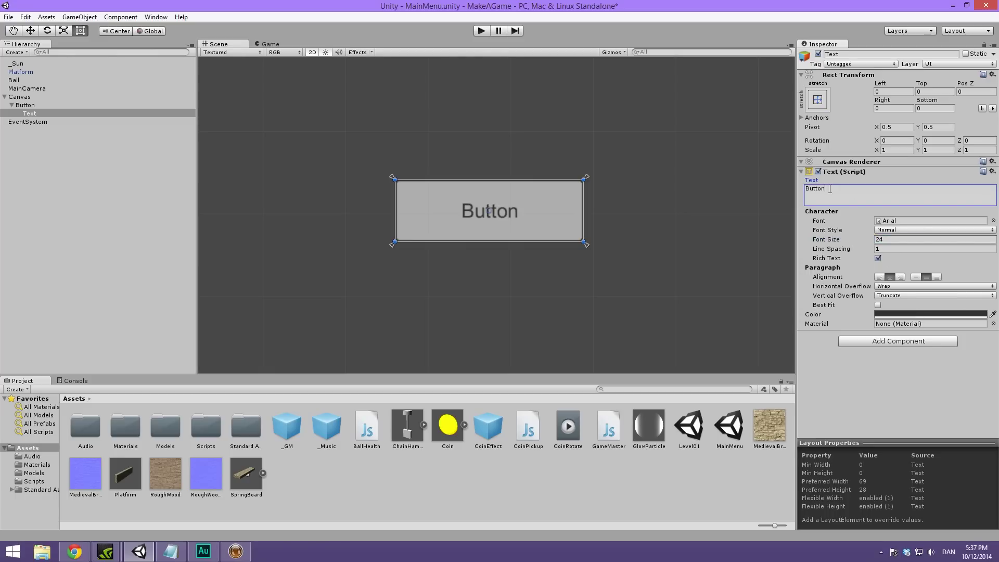
pyautogui.press('BackSpace')
pyautogui.press('BackSpace')
pyautogui.press('BackSpace')
pyautogui.press('BackSpace')
pyautogui.press('BackSpace')
pyautogui.press('BackSpace')
pyautogui.write('PLAY GAME')
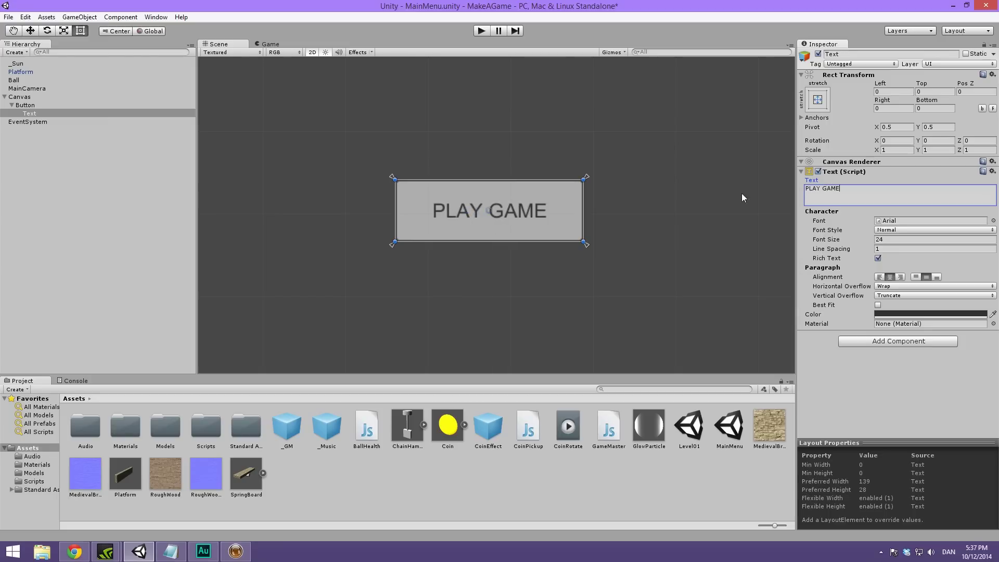
# Move the PLAY GAME button to Pos X -144, Pos Y -144 and preview it in the Game view
pyautogui.click(670, 182)
pyautogui.press('f')
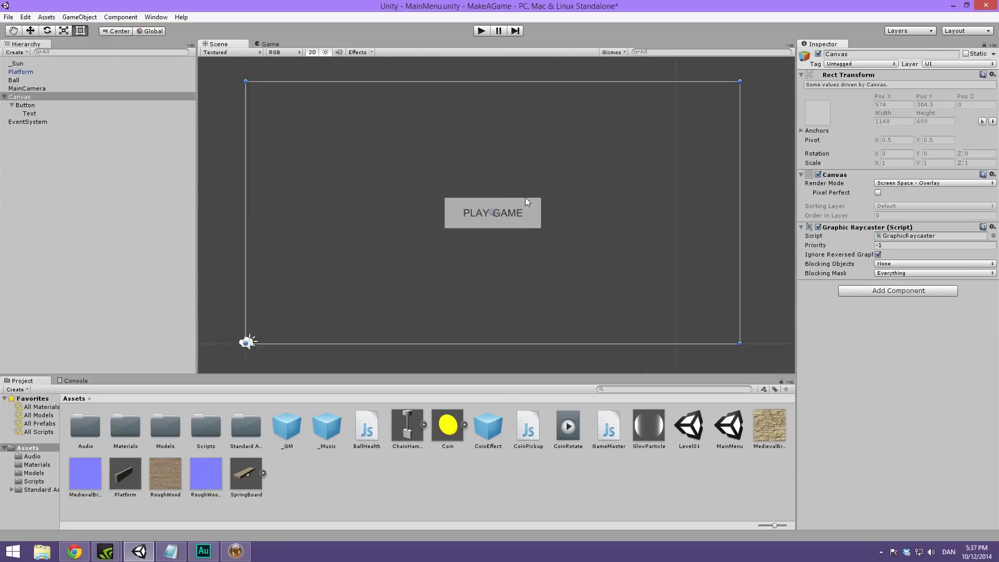
pyautogui.click(42, 105)
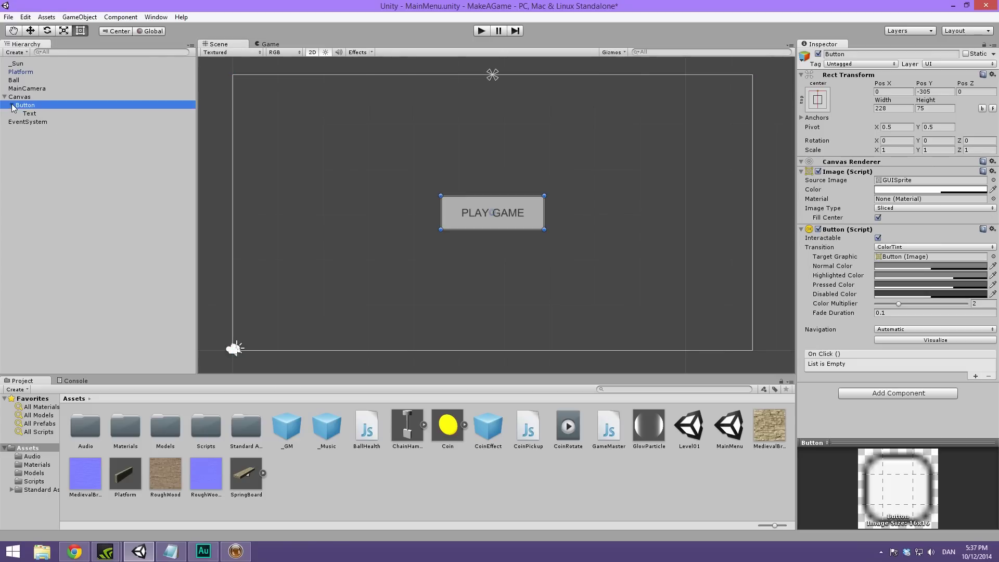
pyautogui.press('Left')
pyautogui.moveTo(516, 215)
pyautogui.mouseDown()
pyautogui.moveTo(507, 111)
pyautogui.moveTo(501, 139)
pyautogui.moveTo(524, 137)
pyautogui.moveTo(455, 140)
pyautogui.mouseUp()
pyautogui.click(281, 52)
pyautogui.click(271, 44)
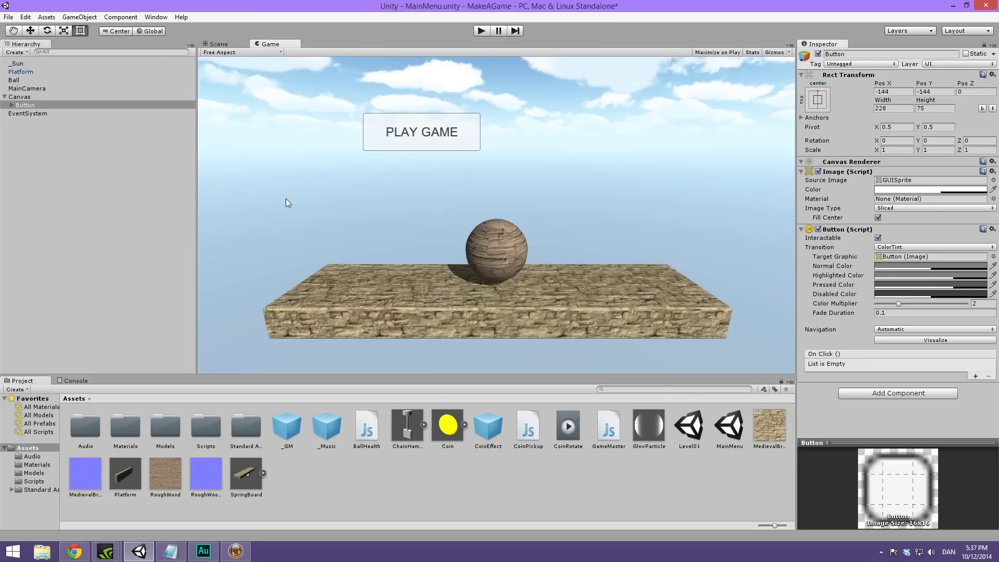
# Set the Button's Source Image to None and its colour to black at alpha 150
pyautogui.click(47, 106)
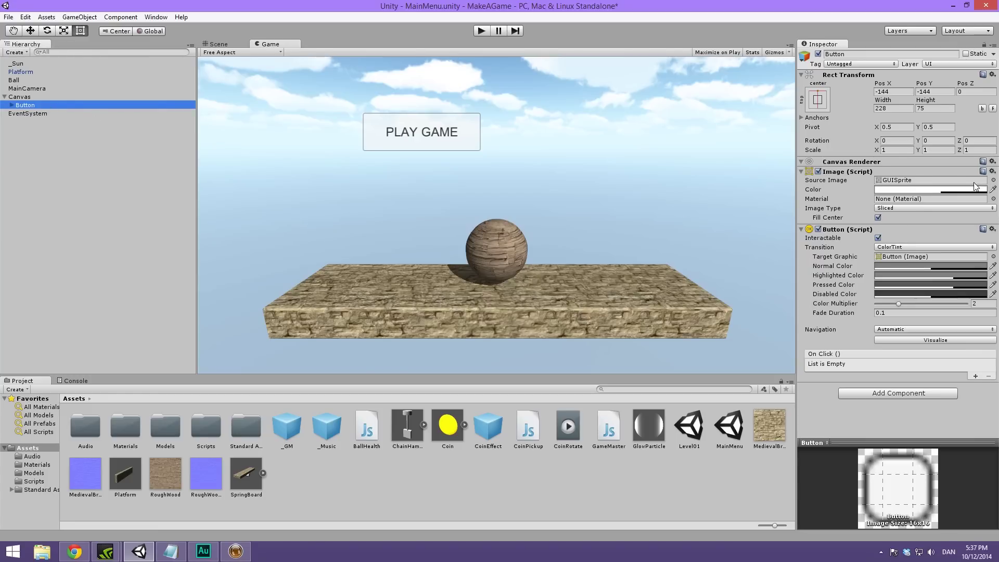
pyautogui.click(994, 180)
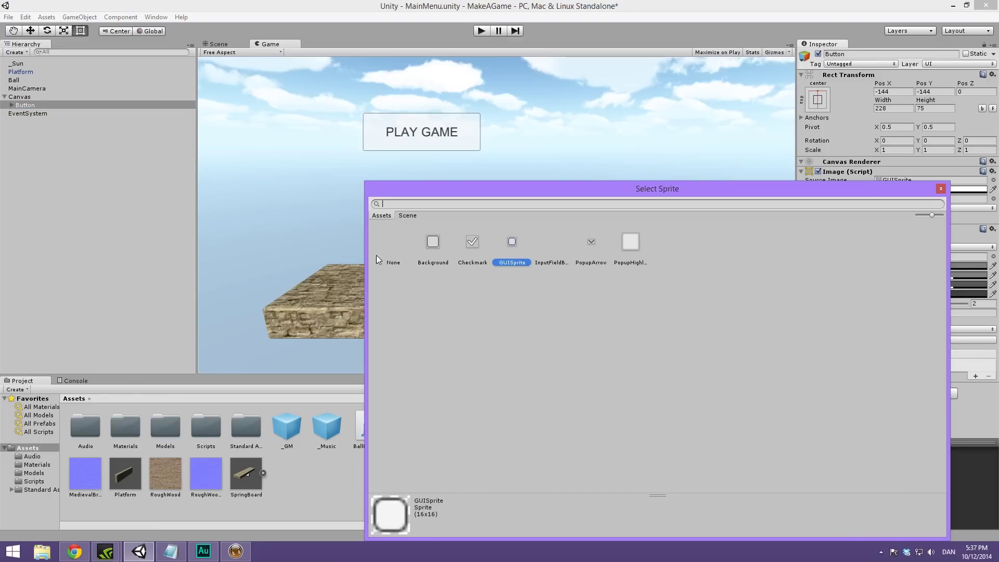
pyautogui.click(398, 242)
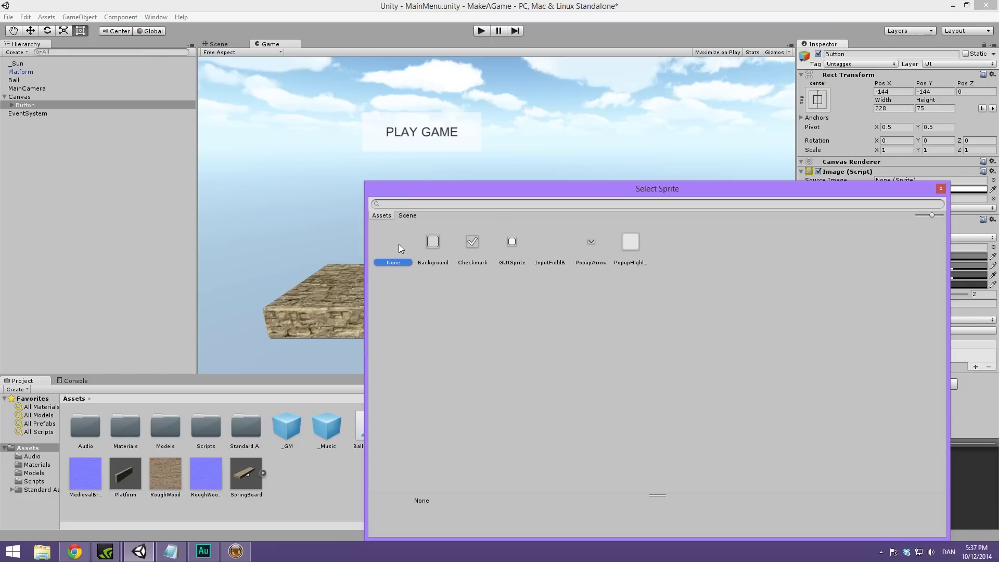
pyautogui.doubleClick(399, 244)
pyautogui.click(929, 189)
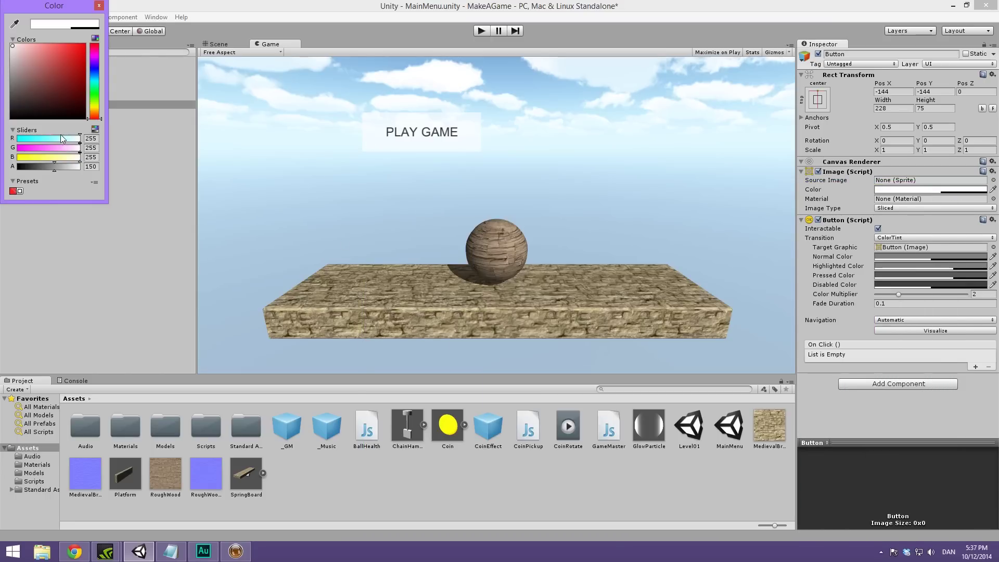
pyautogui.moveTo(20, 84); pyautogui.dragTo(45, 173)
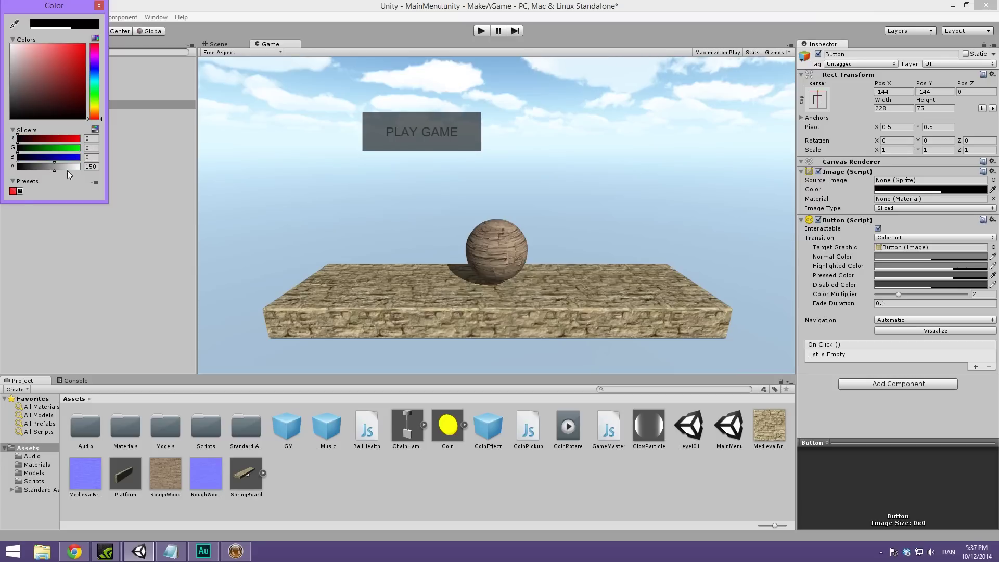
# Make the PLAY GAME button's label text white and bold
pyautogui.click(99, 6)
pyautogui.click(12, 105)
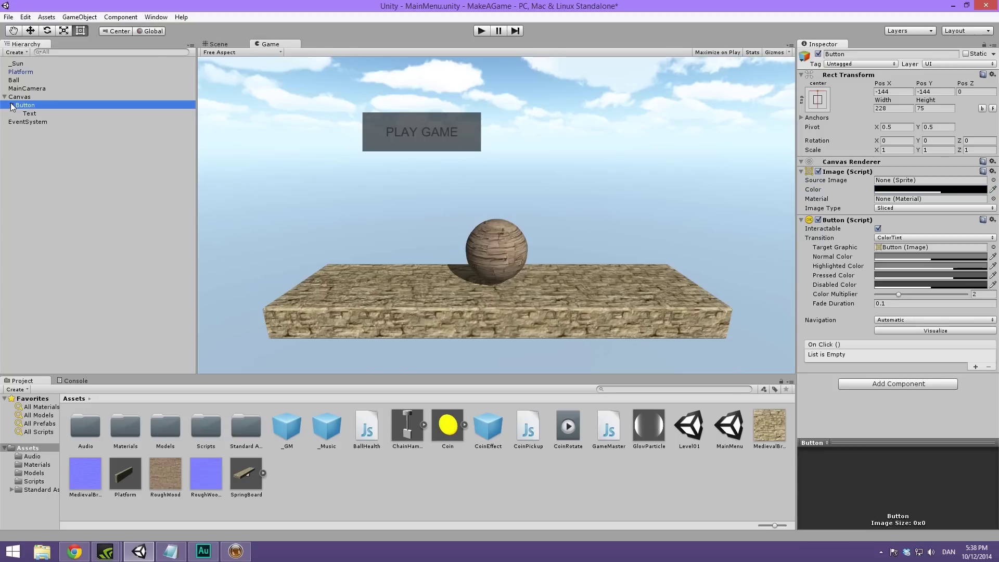
pyautogui.click(32, 114)
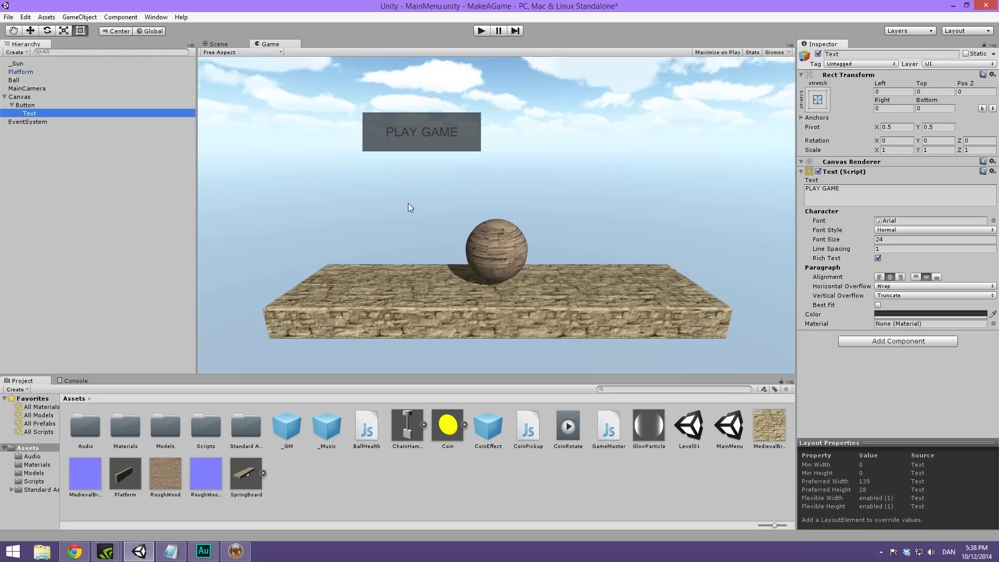
pyautogui.click(880, 314)
pyautogui.moveTo(49, 79); pyautogui.dragTo(11, 45)
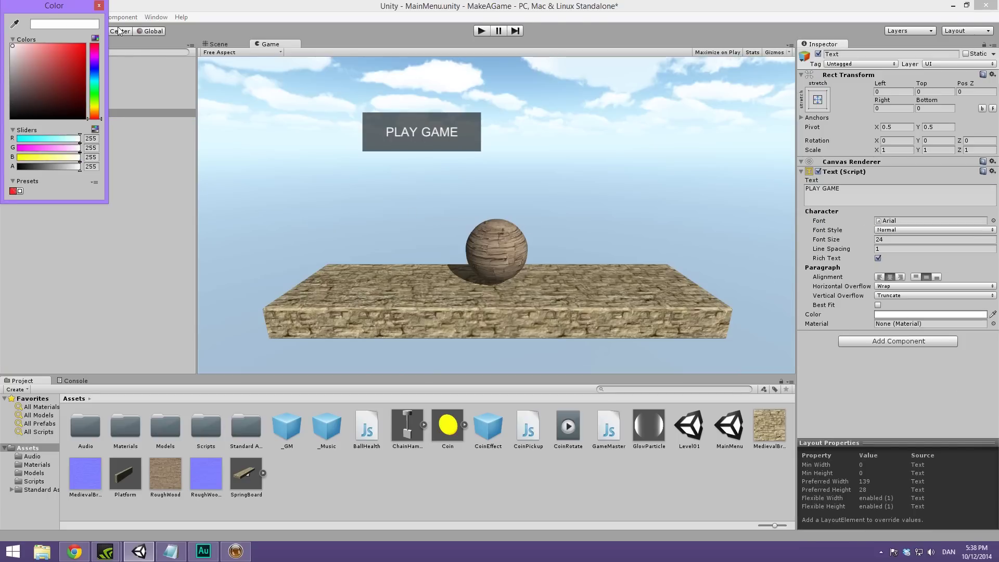
pyautogui.click(99, 5)
pyautogui.click(916, 230)
pyautogui.click(909, 254)
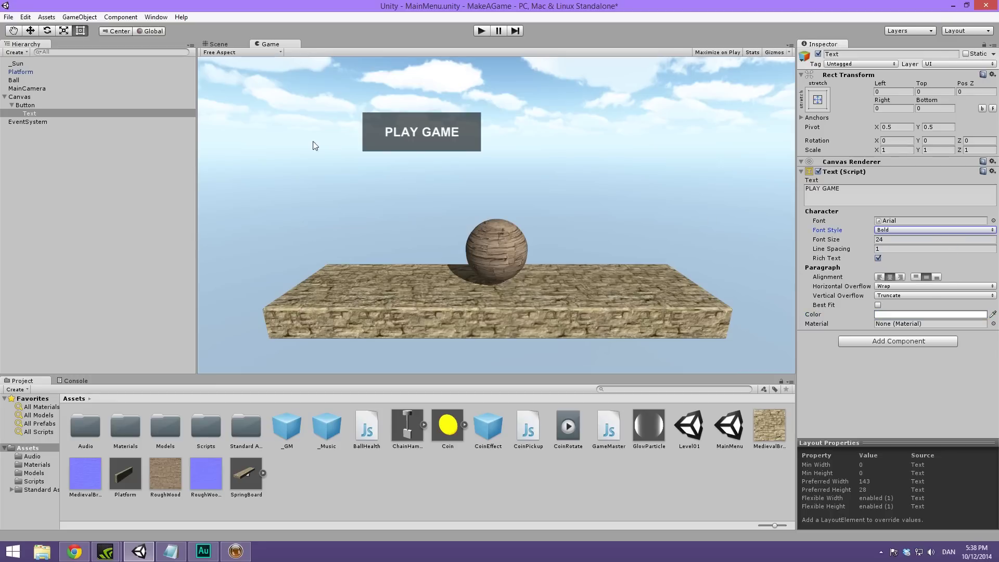
# Toggle Pixel Perfect on the Canvas a few times, leaving it off
pyautogui.click(20, 97)
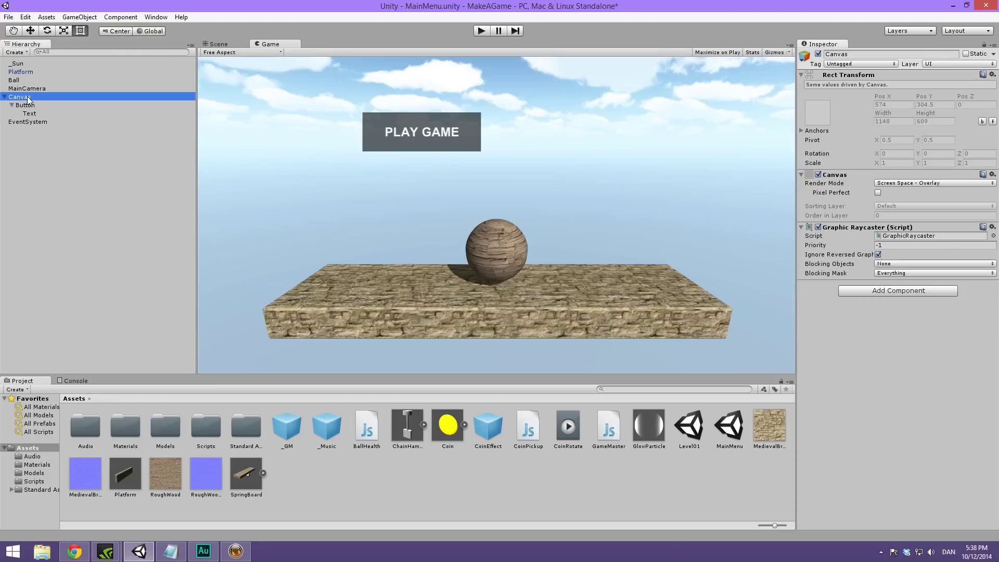
pyautogui.click(879, 193)
pyautogui.click(879, 192)
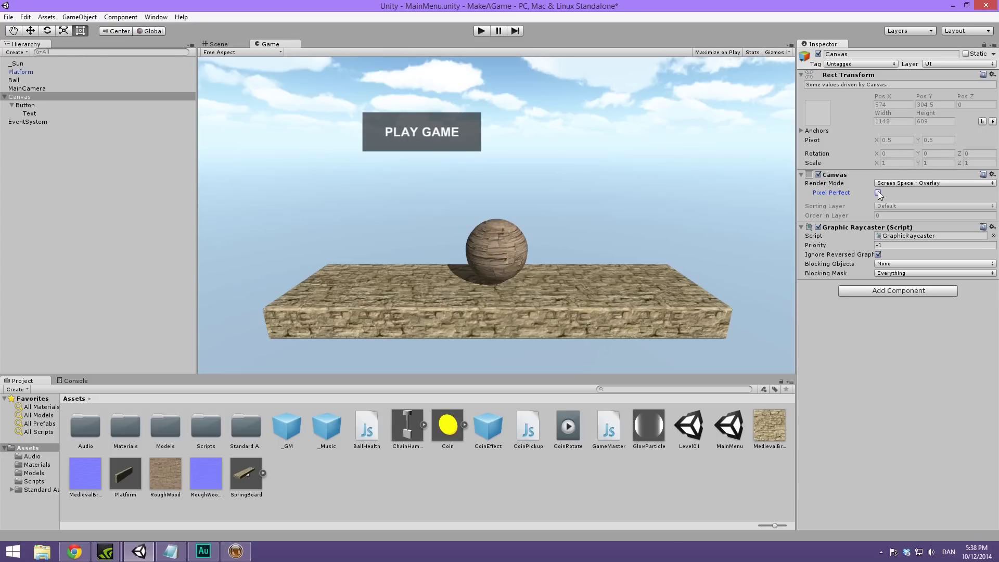
pyautogui.click(878, 193)
pyautogui.click(879, 192)
# Select the Button, collapse its children, and frame it in the Scene view
pyautogui.click(50, 106)
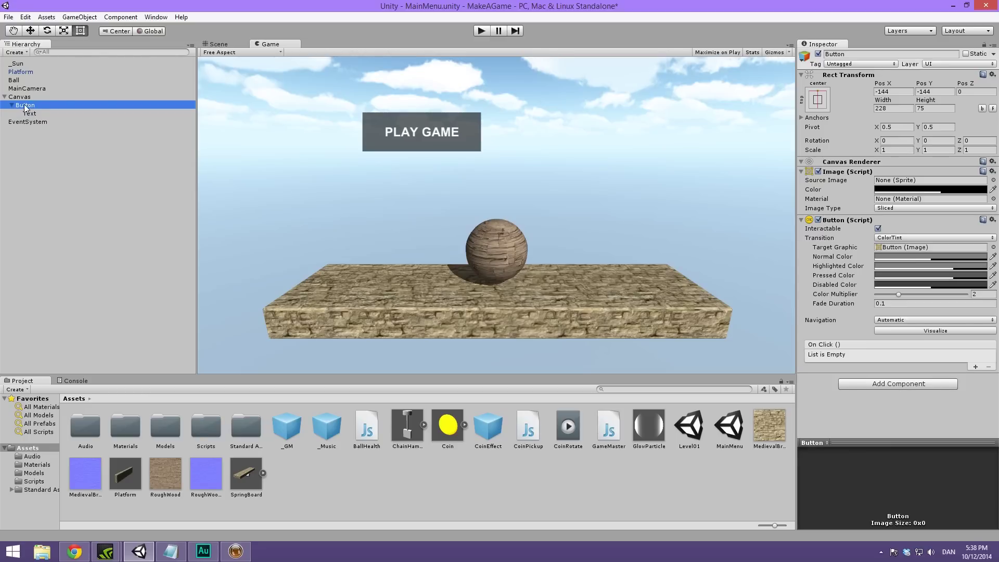
pyautogui.click(12, 106)
pyautogui.click(223, 44)
pyautogui.press('f')
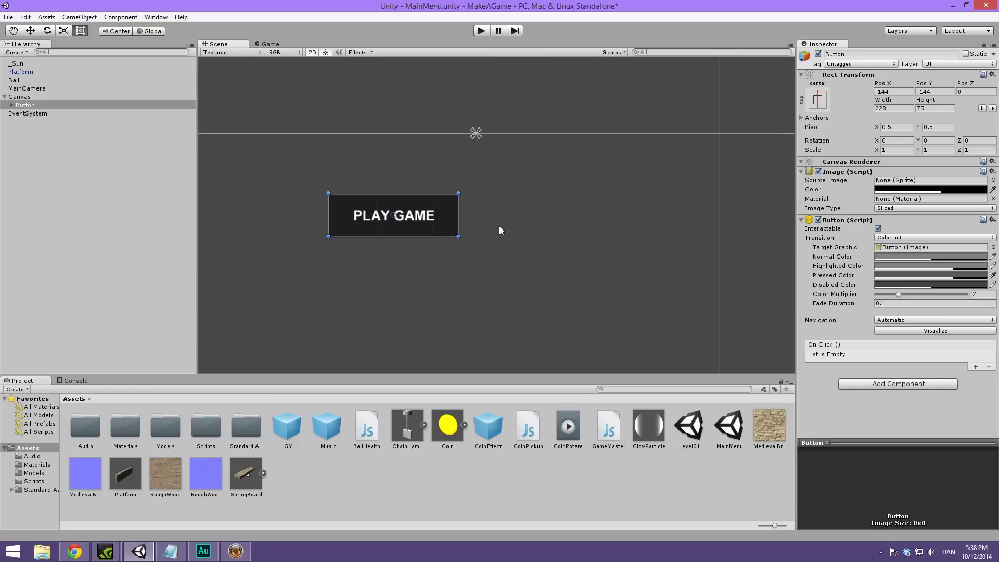
pyautogui.click(49, 105)
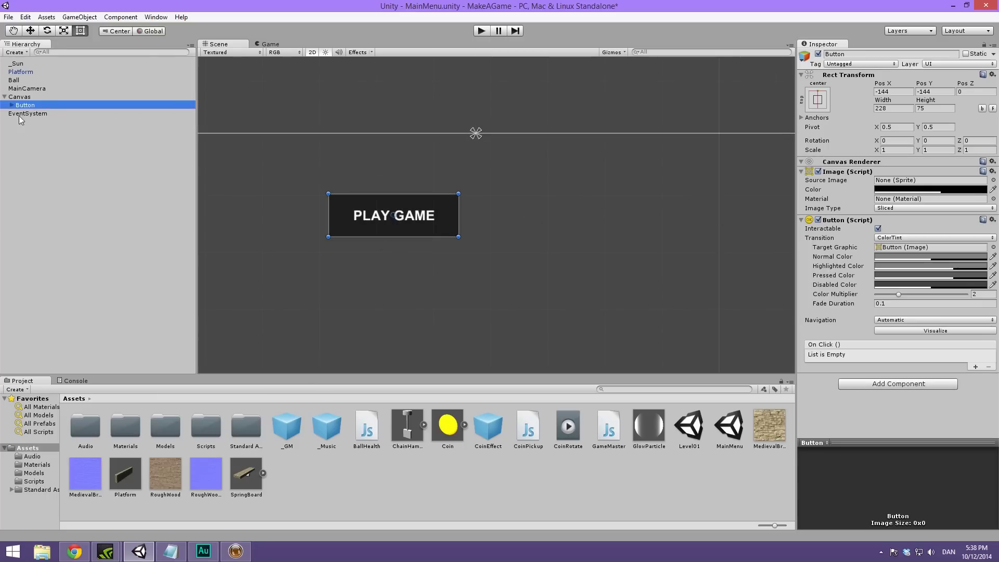
pyautogui.press('f')
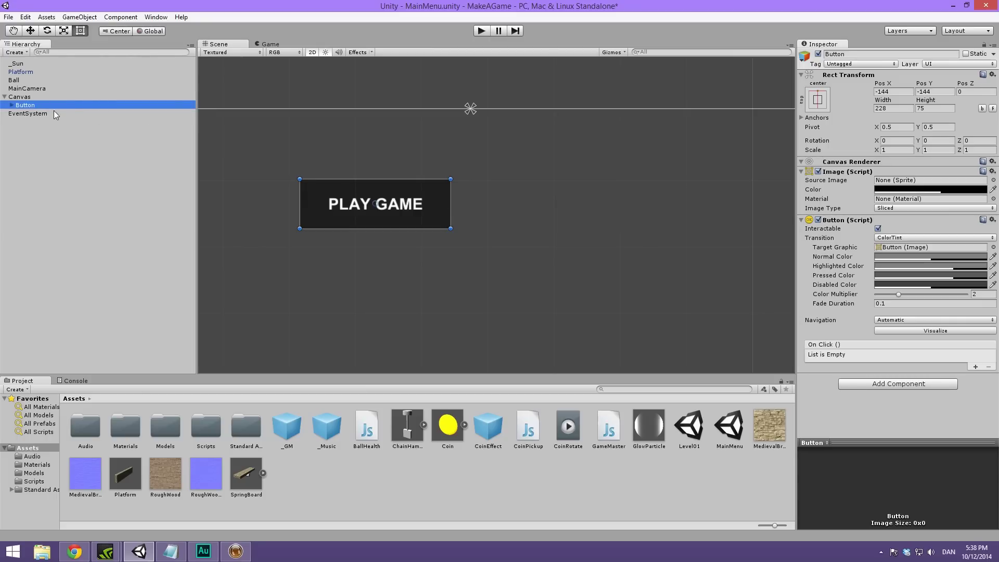
# Duplicate the Button with Ctrl+D and change the copy's Pos X from -144 to 144
pyautogui.hotkey('ctrl', 'd')
pyautogui.scroll(-2, 507, 210)
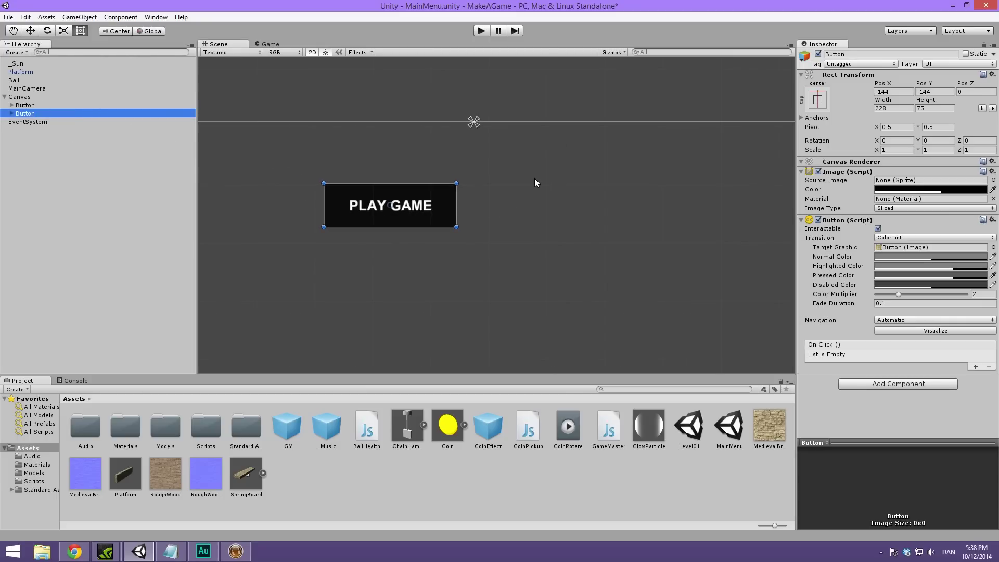
pyautogui.moveTo(376, 192); pyautogui.dragTo(560, 221)
pyautogui.hotkey('ctrl', 'z')
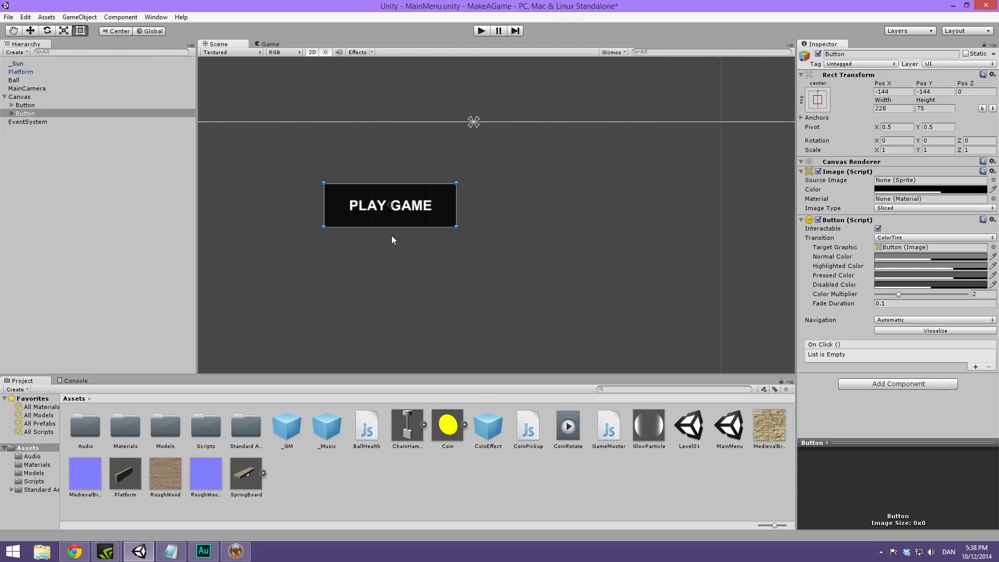
pyautogui.click(882, 91)
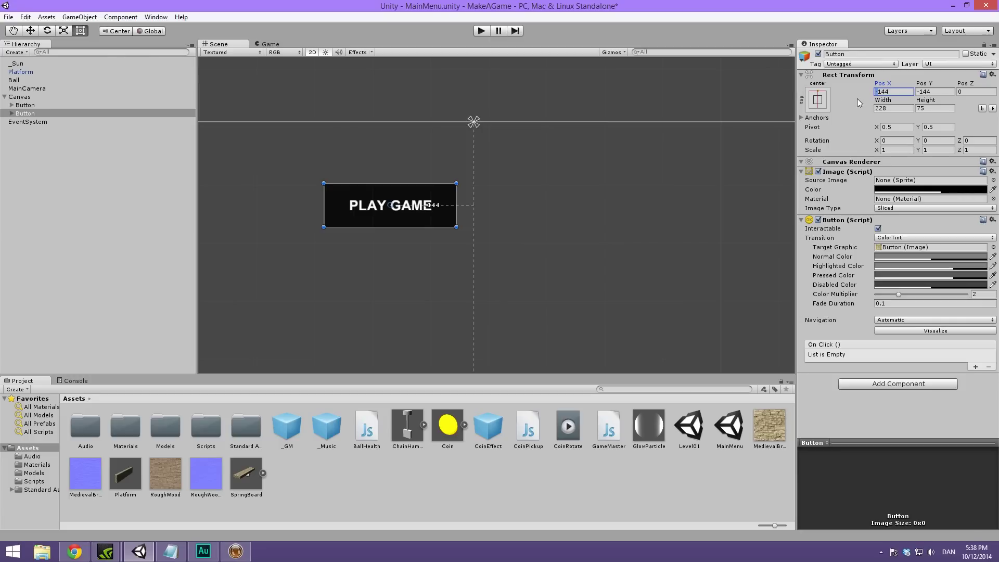
pyautogui.press('Delete')
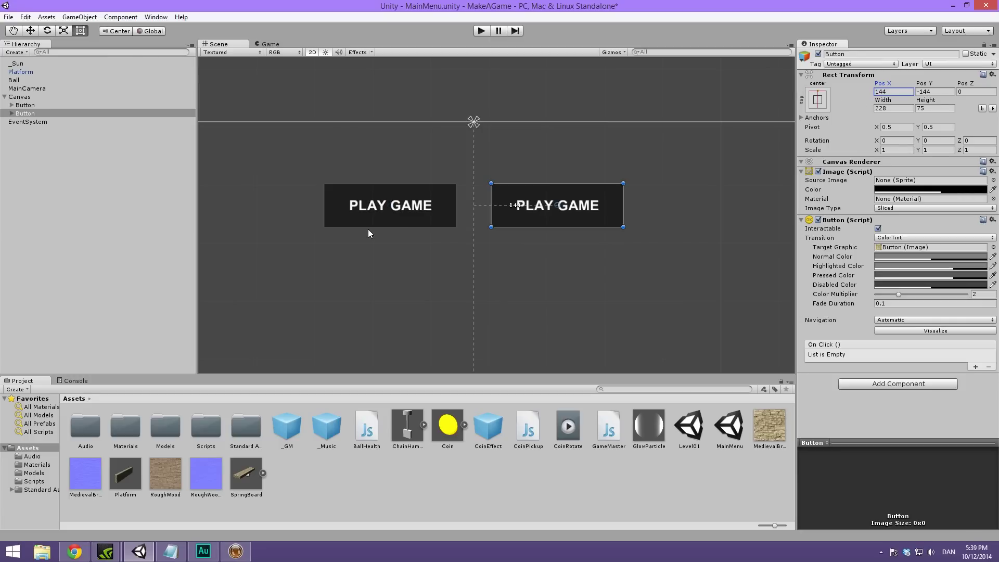
pyautogui.scroll(3, 452, 193)
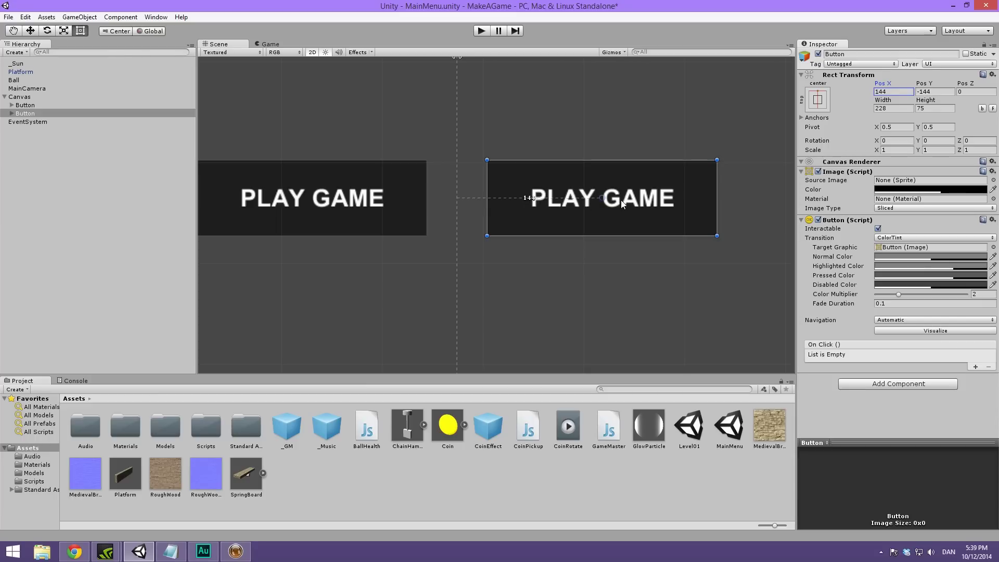
pyautogui.scroll(-5, 508, 193)
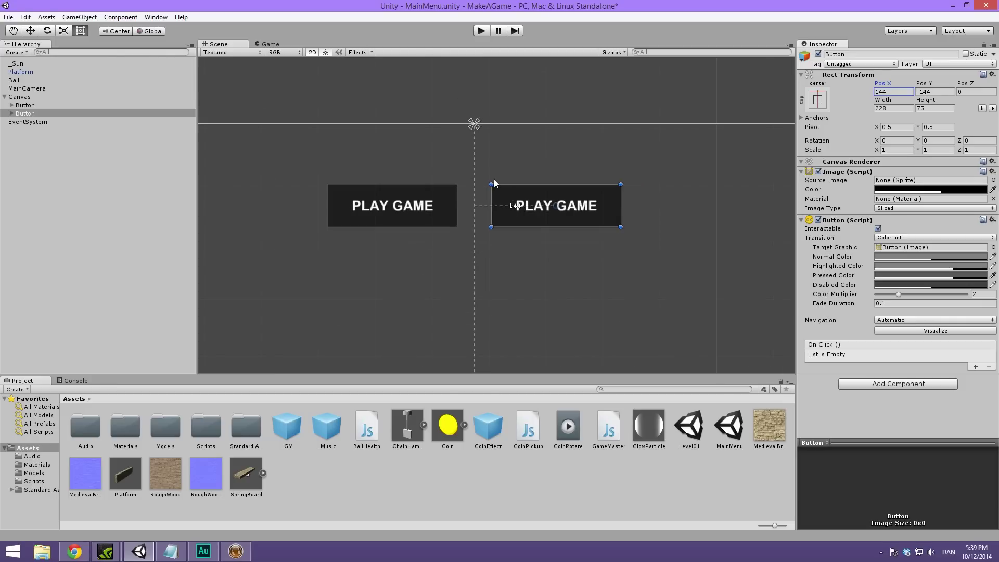
pyautogui.scroll(3, 493, 179)
pyautogui.moveTo(481, 122); pyautogui.dragTo(488, 161)
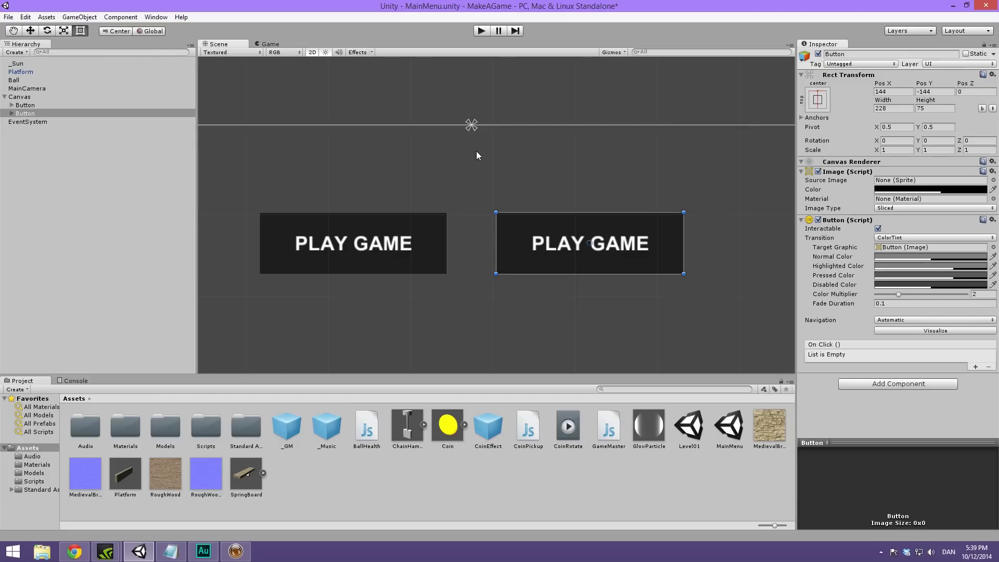
pyautogui.scroll(-5, 481, 216)
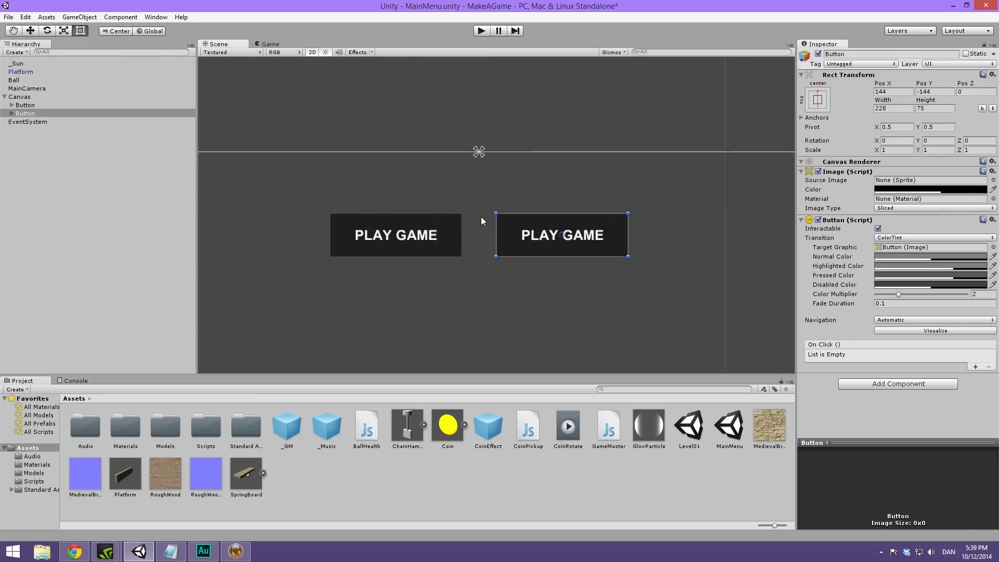
# Change the second button's Text child to read 'QUIT GAME'
pyautogui.click(11, 113)
pyautogui.click(50, 132)
pyautogui.click(39, 123)
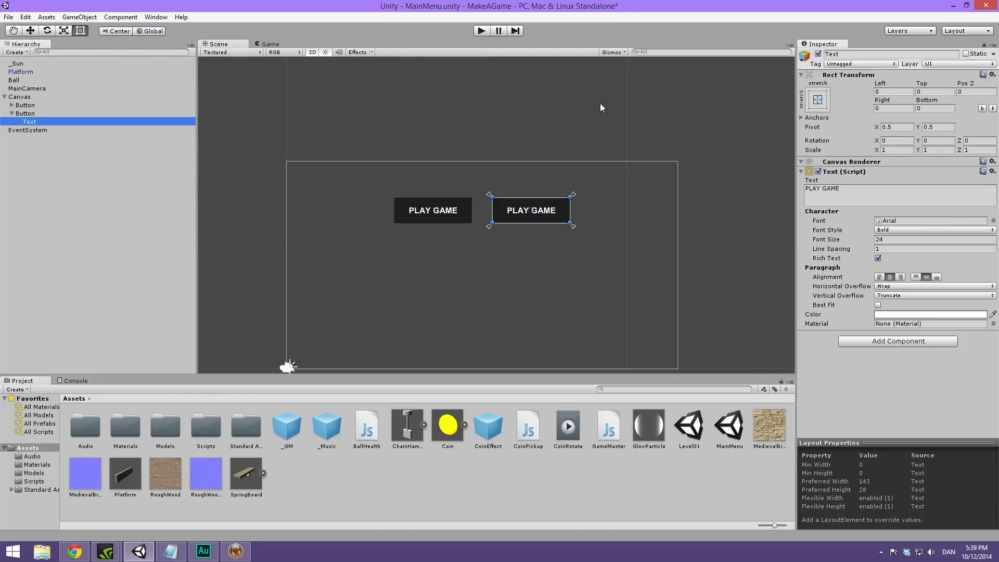
pyautogui.click(853, 198)
pyautogui.write('Q')
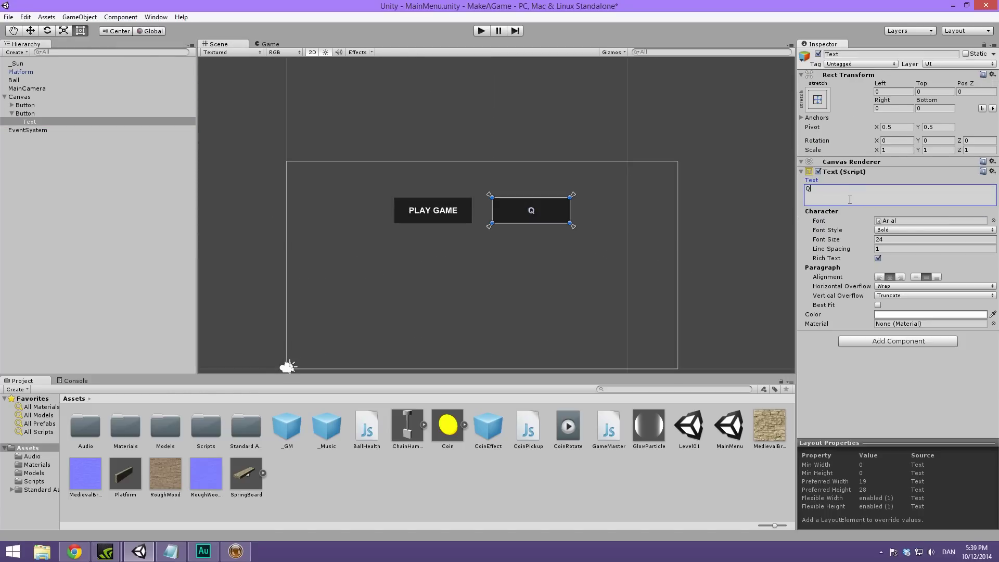
pyautogui.write('UIT GAME')
pyautogui.press('Return')
pyautogui.press('BackSpace')
pyautogui.click(917, 383)
pyautogui.click(531, 126)
# Play-test the menu in the Game view, then stop it
pyautogui.scroll(3, 484, 119)
pyautogui.hotkey('ctrl', '2')
pyautogui.click(480, 32)
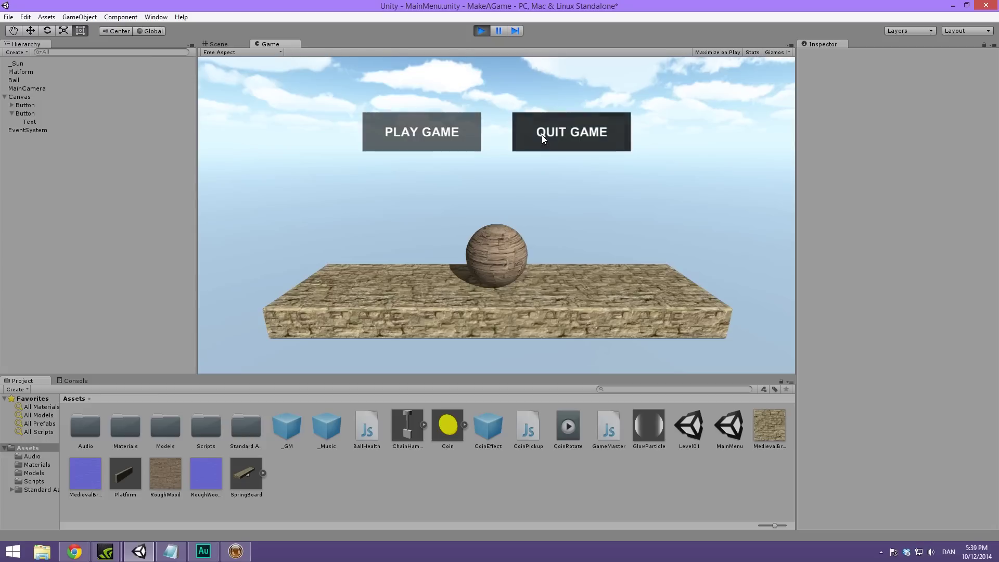
pyautogui.click(479, 30)
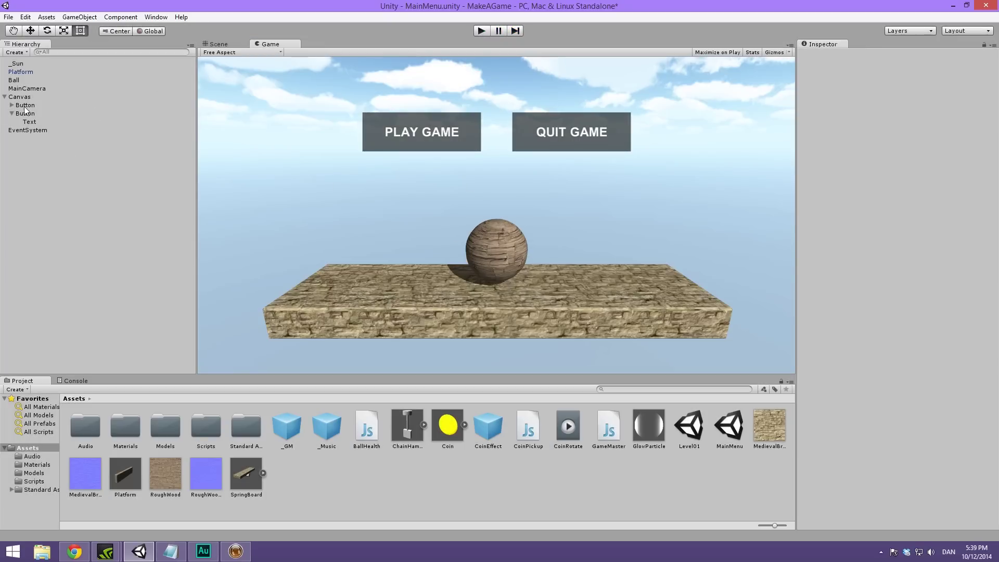
pyautogui.click(11, 113)
# Add a UI Slider as a child of the Canvas
pyautogui.click(26, 96)
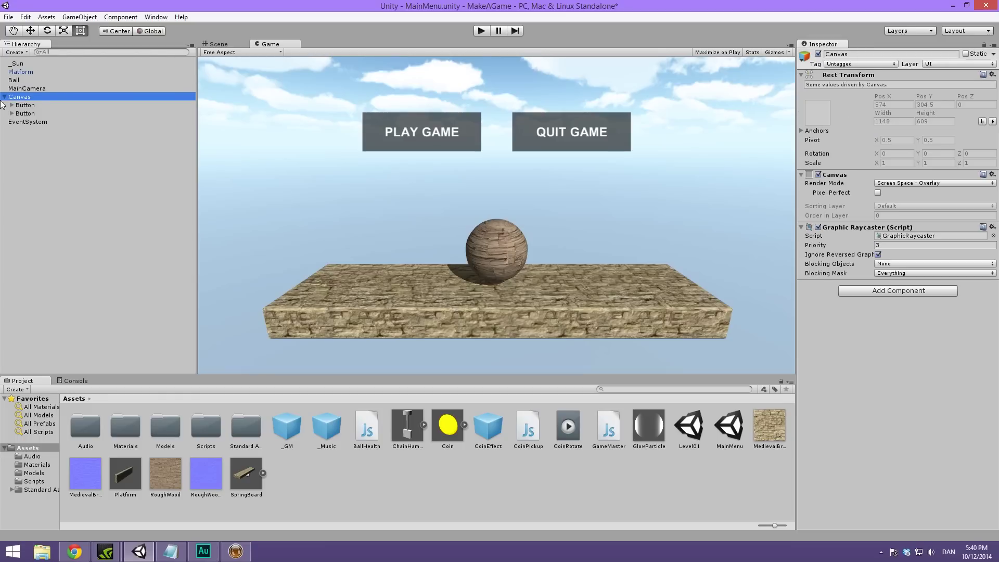
pyautogui.rightClick(29, 98)
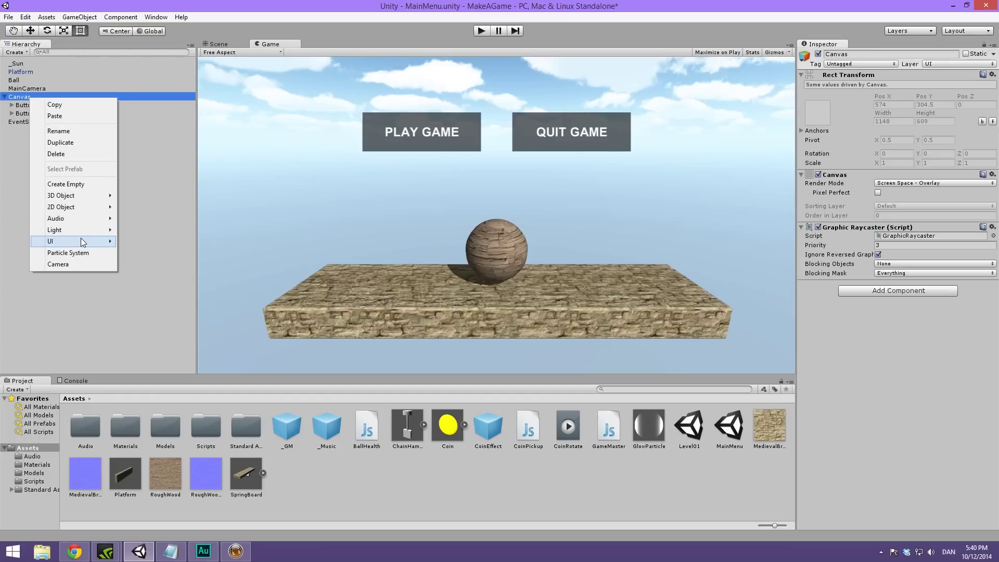
pyautogui.moveTo(80, 239)
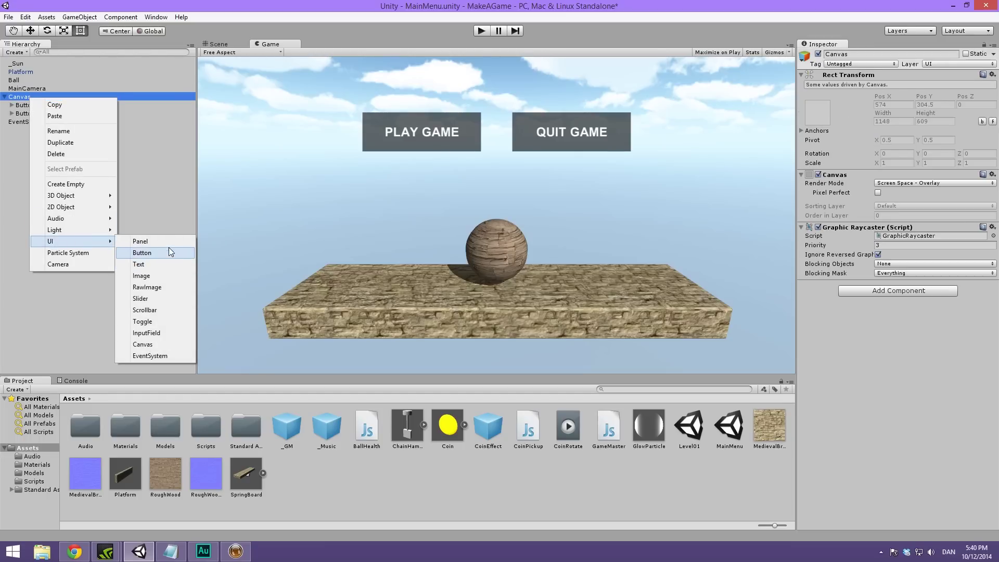
pyautogui.click(155, 298)
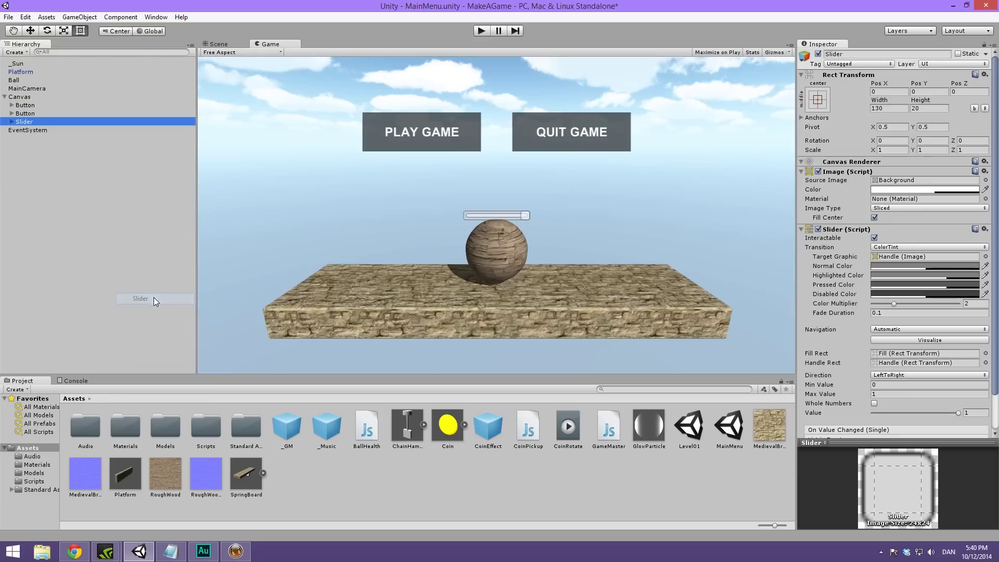
# Anchor the slider top-centre, move it just below the buttons, and widen it
pyautogui.click(220, 44)
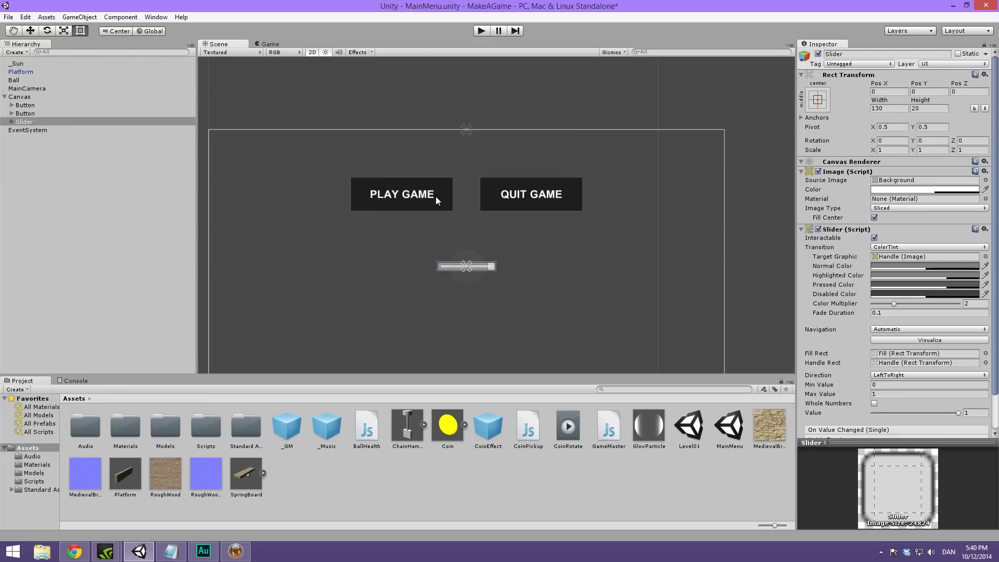
pyautogui.scroll(5, 436, 196)
pyautogui.moveTo(452, 151); pyautogui.dragTo(493, 195, button='middle')
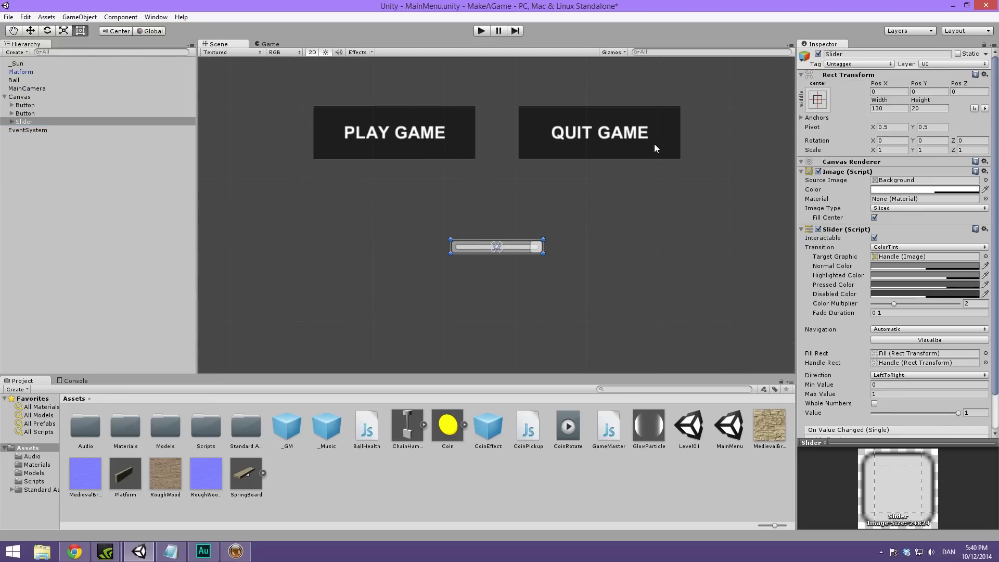
pyautogui.click(818, 101)
pyautogui.click(877, 181)
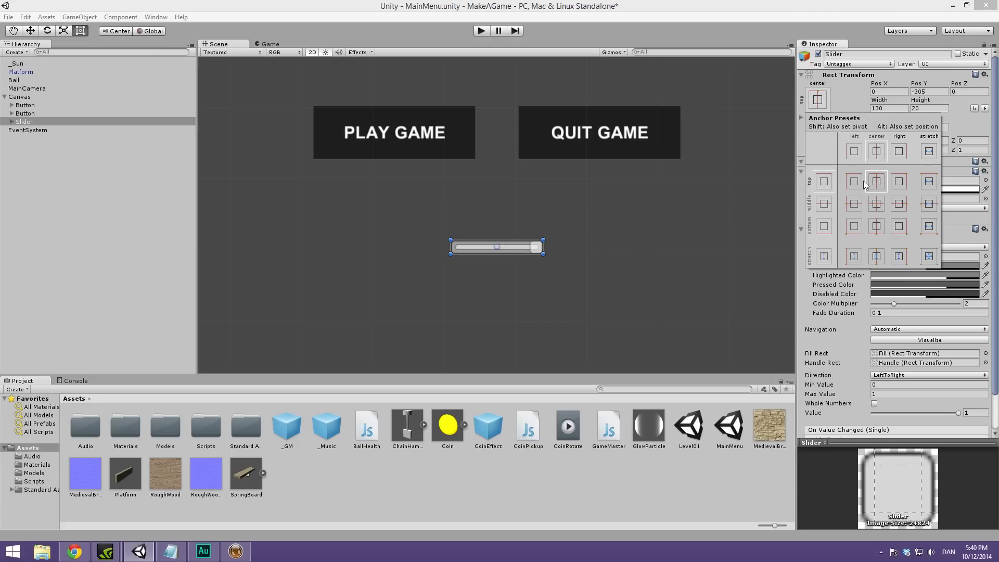
pyautogui.moveTo(576, 169); pyautogui.dragTo(567, 198, button='middle')
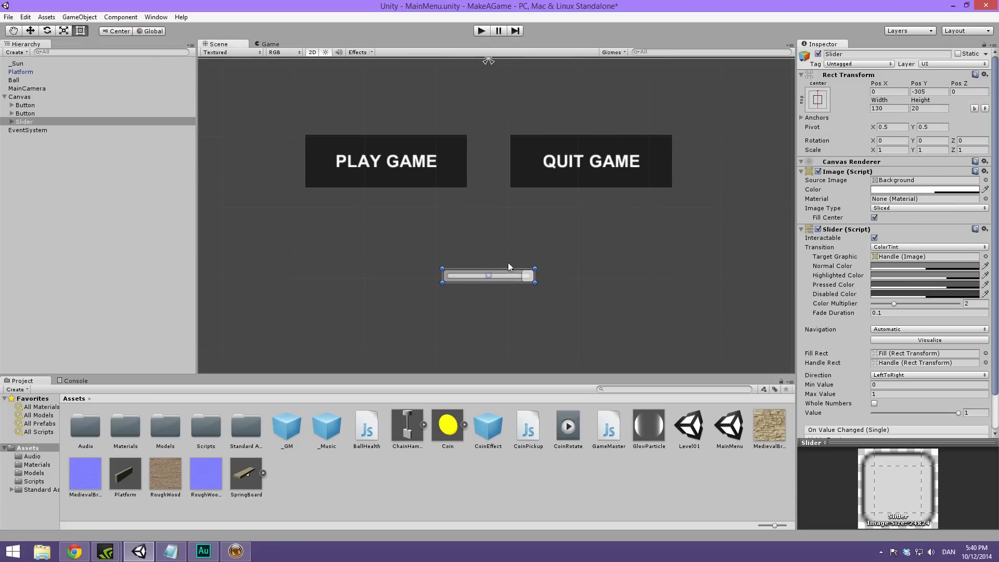
pyautogui.moveTo(504, 280); pyautogui.dragTo(497, 214)
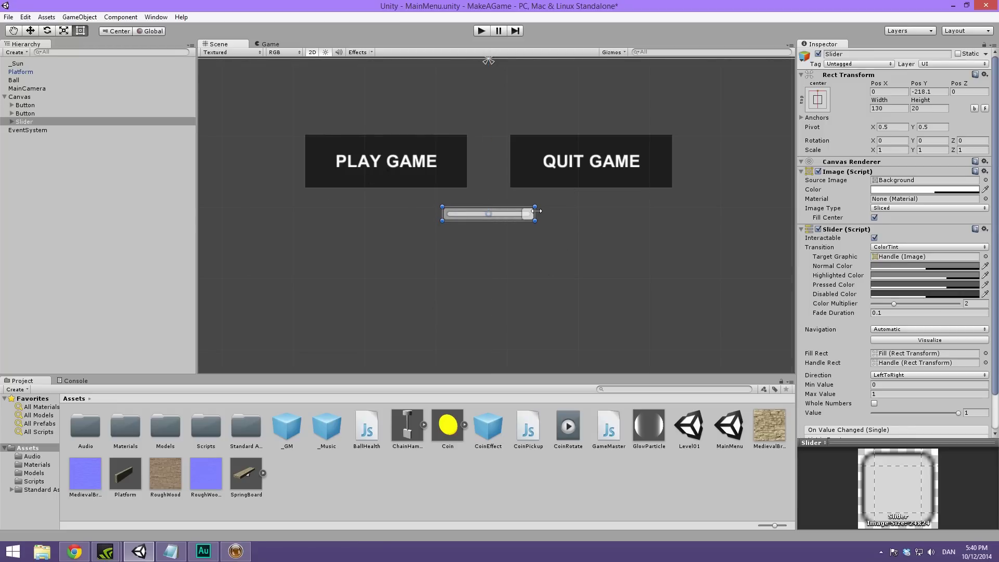
pyautogui.moveTo(537, 212); pyautogui.dragTo(674, 213)
# Pull the slider's left edge inward to a width of 473.2
pyautogui.scroll(-3, 427, 214)
pyautogui.scroll(-2, 426, 215)
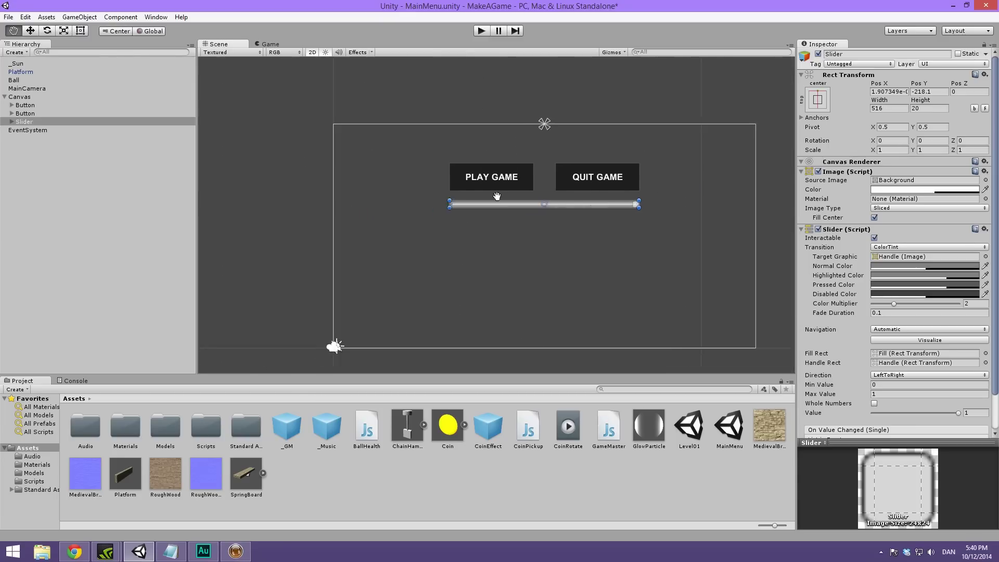
pyautogui.scroll(7, 470, 182)
pyautogui.scroll(2, 440, 195)
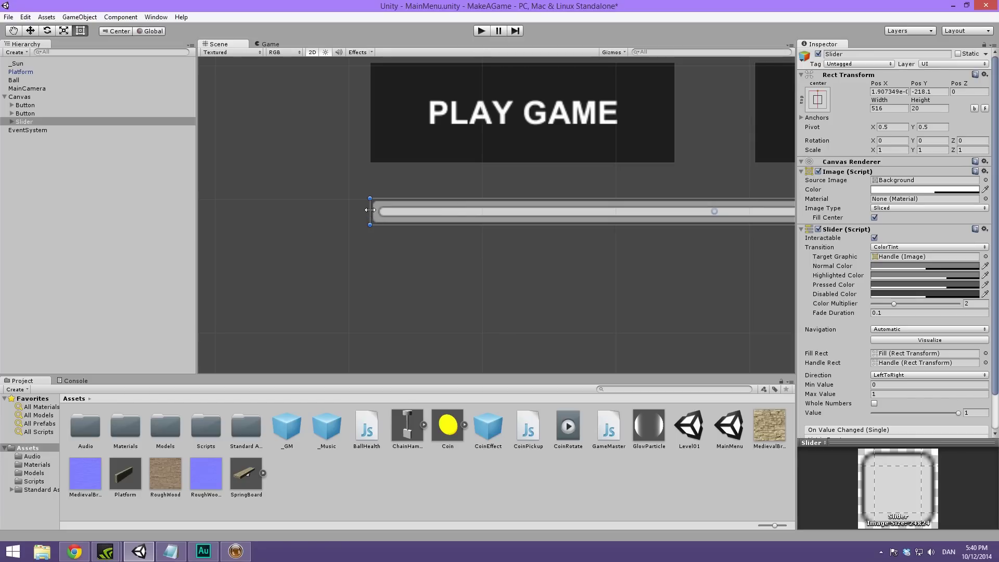
pyautogui.moveTo(370, 210); pyautogui.dragTo(435, 210)
pyautogui.scroll(-4, 458, 211)
pyautogui.press('f')
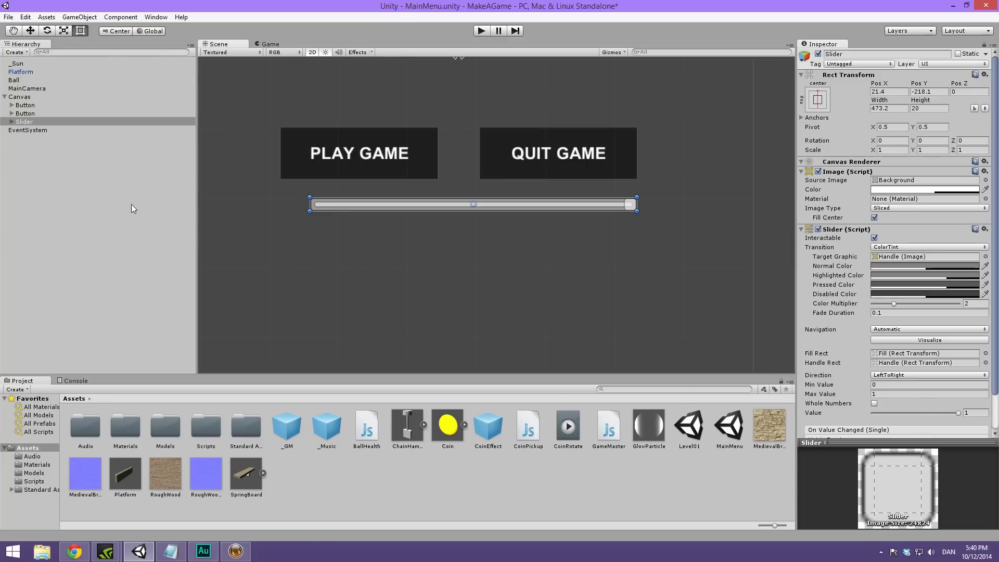
# Set the Slider component's Value to 0.7
pyautogui.click(973, 413)
pyautogui.write('0.6')
pyautogui.press('BackSpace')
pyautogui.write('7')
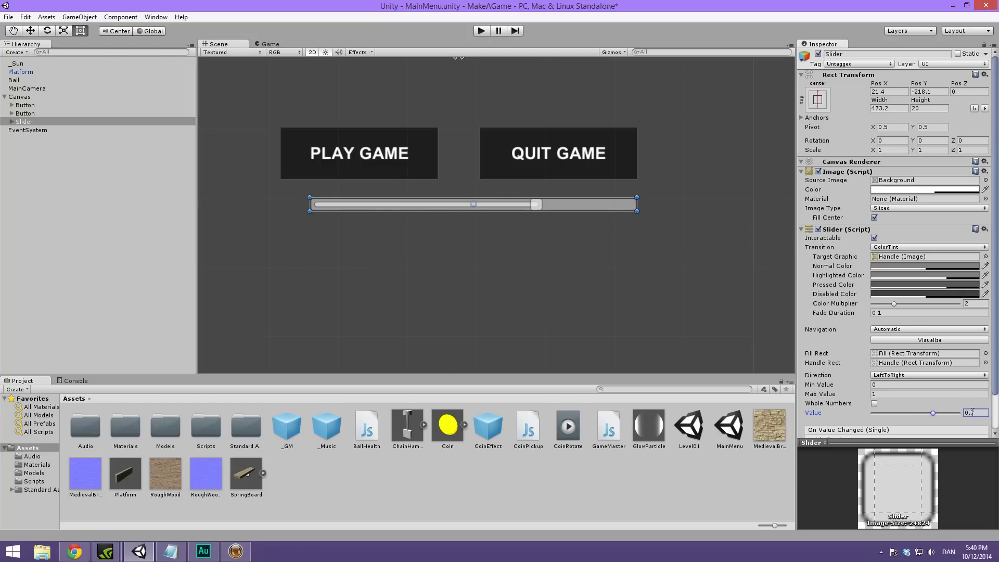
pyautogui.moveTo(559, 248)
pyautogui.mouseDown(button='middle')
pyautogui.moveTo(553, 282)
pyautogui.moveTo(565, 254)
pyautogui.mouseUp(button='middle')
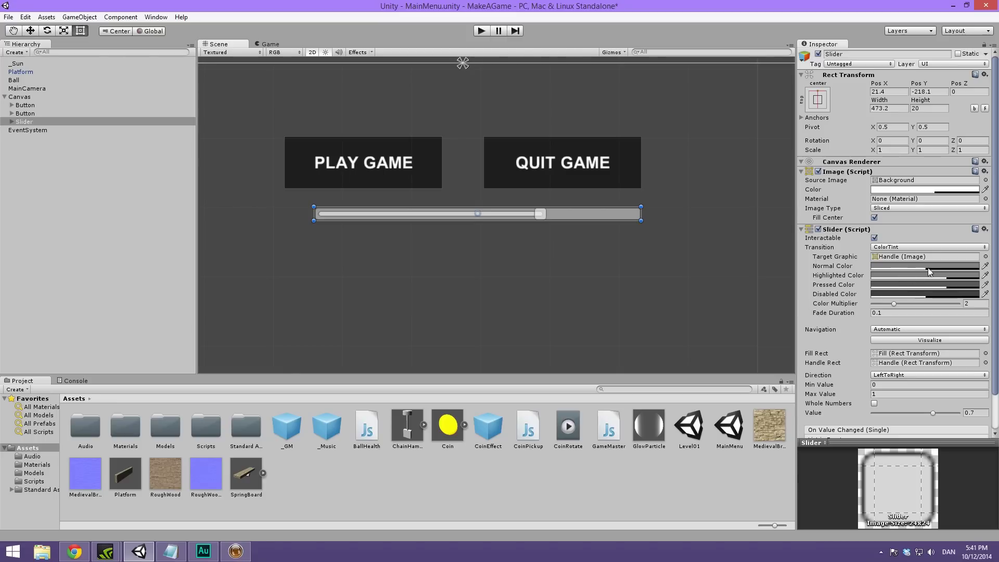
pyautogui.scroll(4, 484, 235)
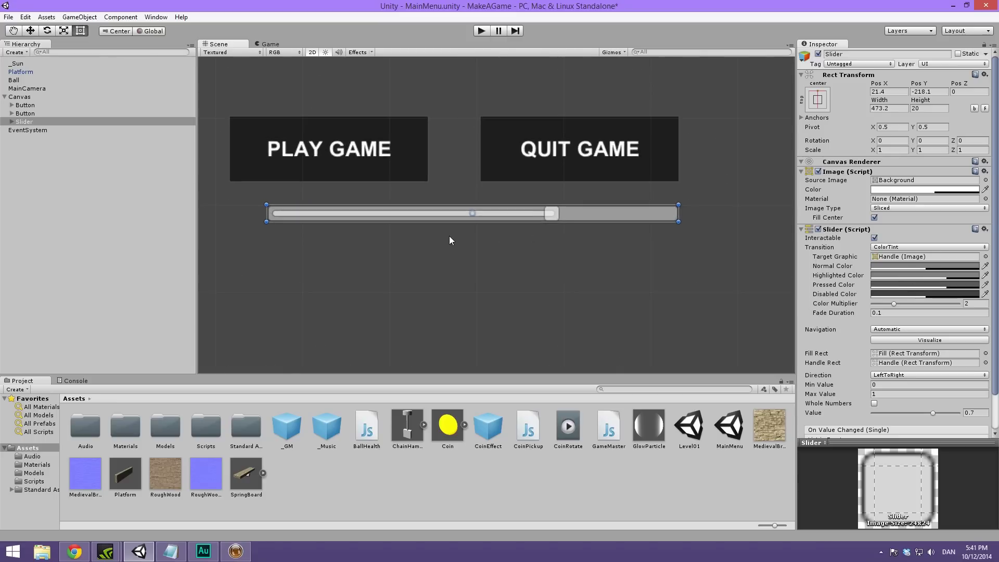
# Set the slider background's Source Image to None and its colour to black
pyautogui.click(271, 45)
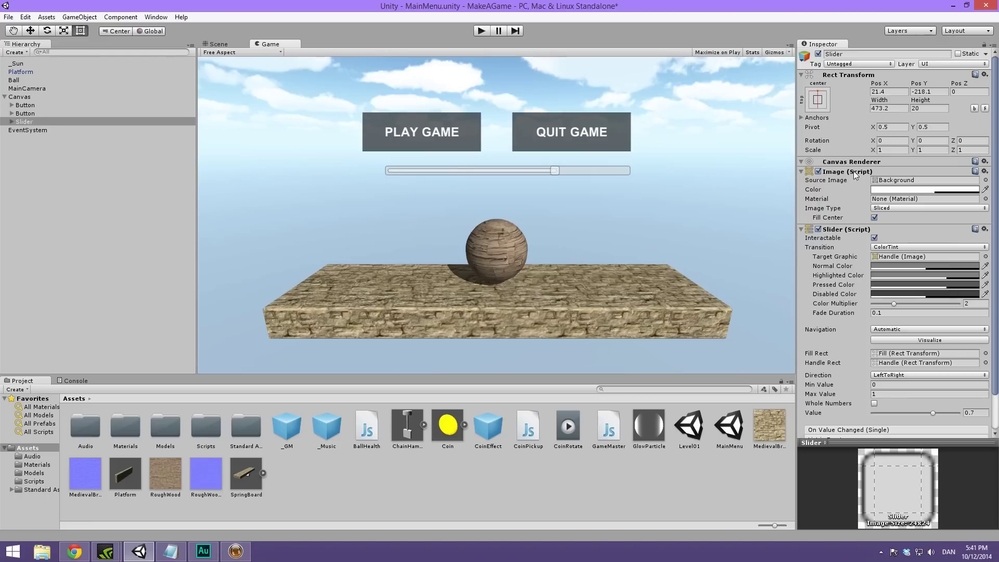
pyautogui.click(914, 190)
pyautogui.moveTo(31, 75); pyautogui.dragTo(162, 5)
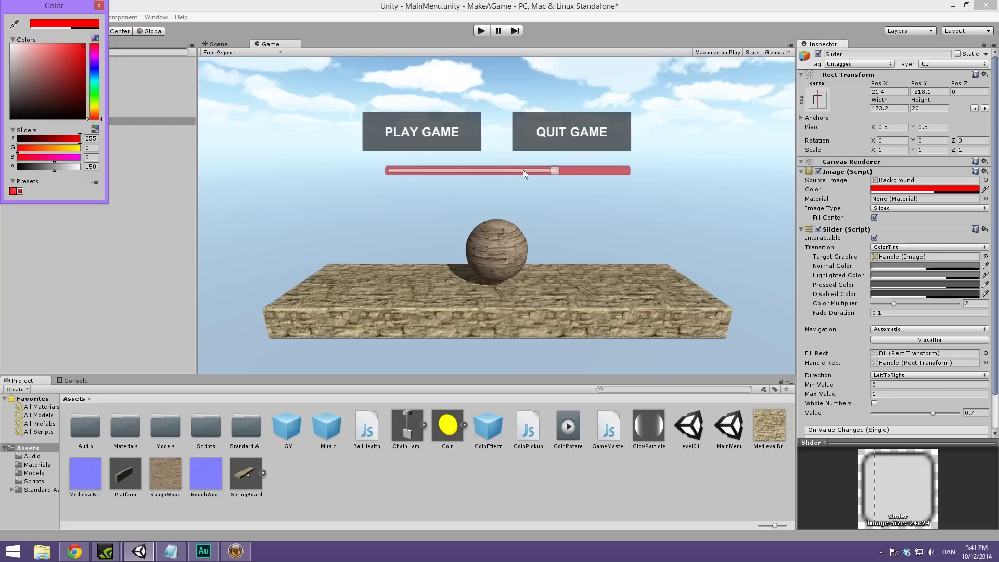
pyautogui.hotkey('ctrl', 'z')
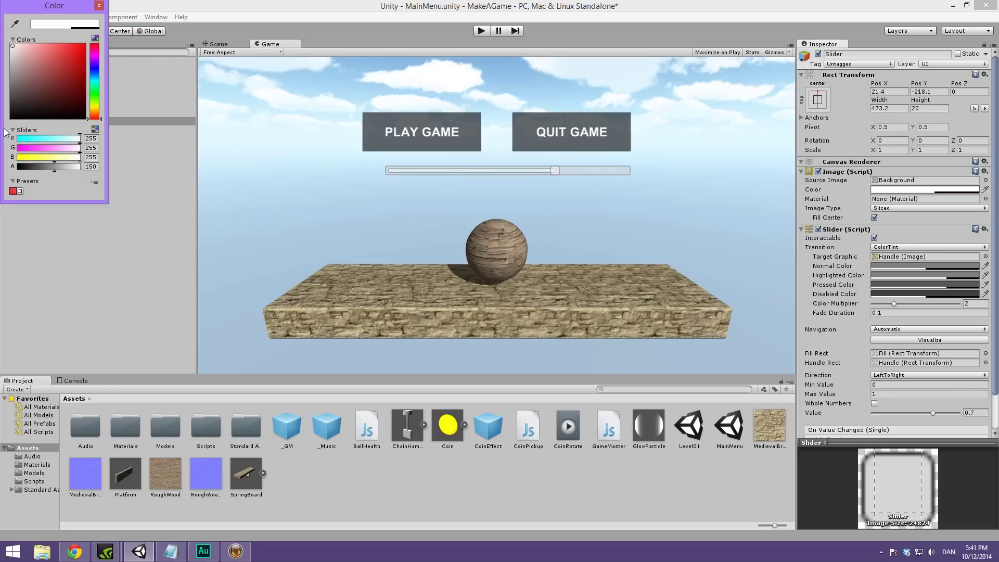
pyautogui.click(985, 180)
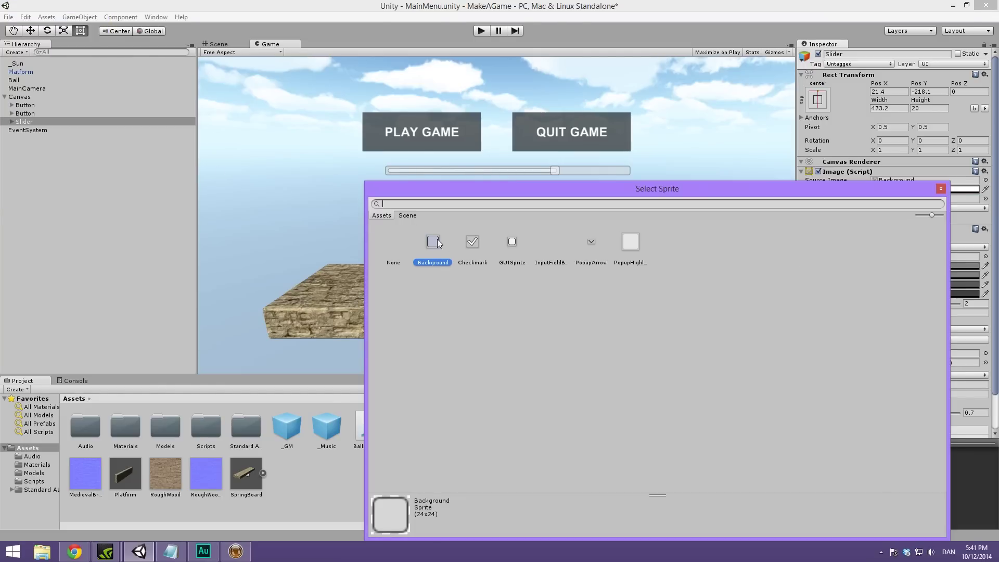
pyautogui.doubleClick(395, 249)
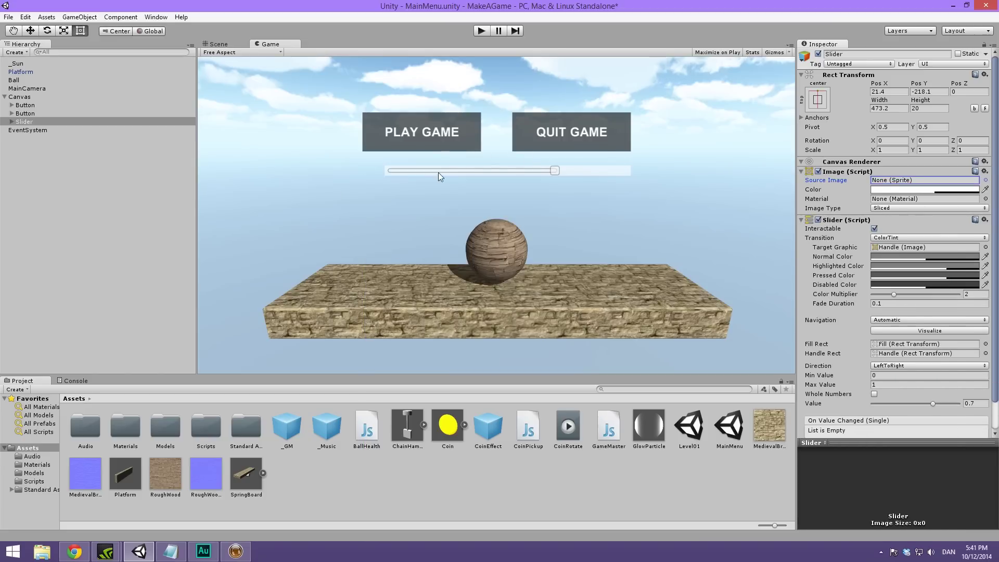
pyautogui.click(934, 190)
pyautogui.moveTo(53, 76); pyautogui.dragTo(3, 128)
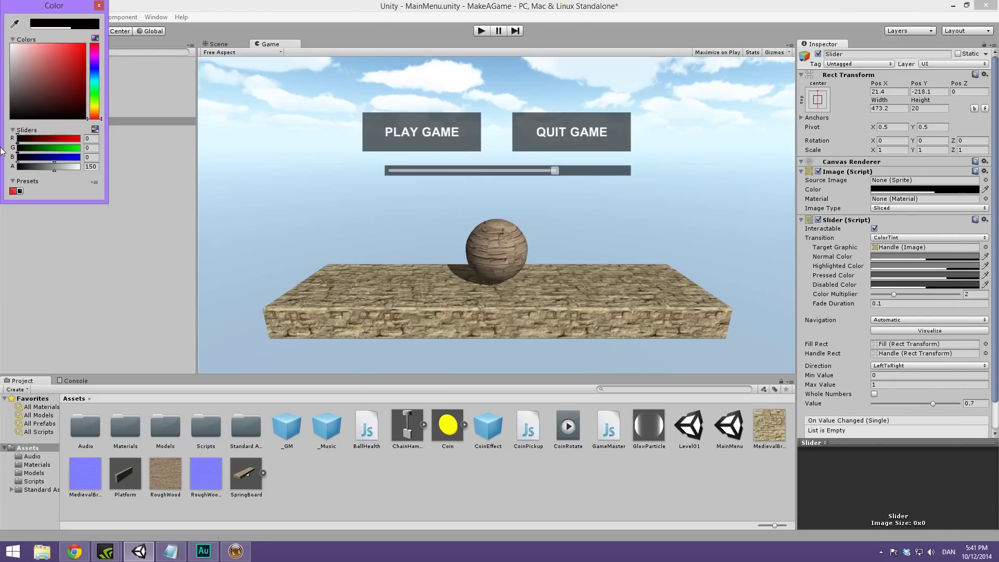
# Select the slider's Fill object under Fill Area and set its Source Image to None
pyautogui.click(99, 6)
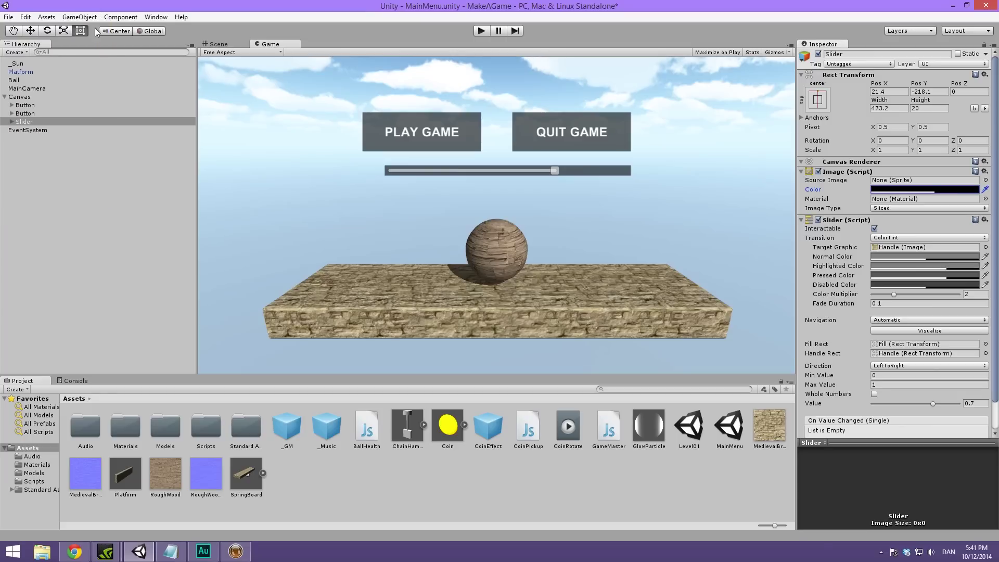
pyautogui.click(10, 123)
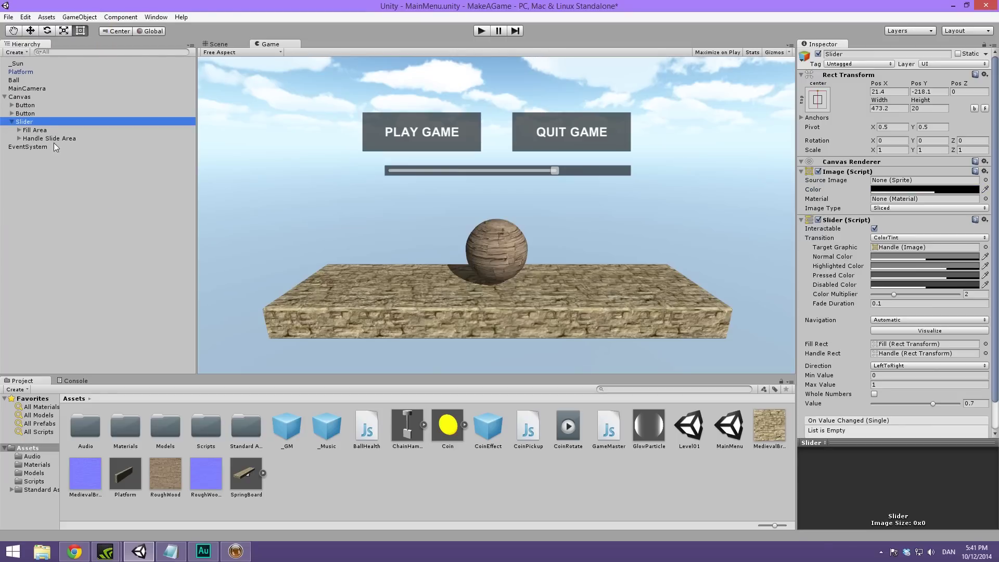
pyautogui.click(45, 130)
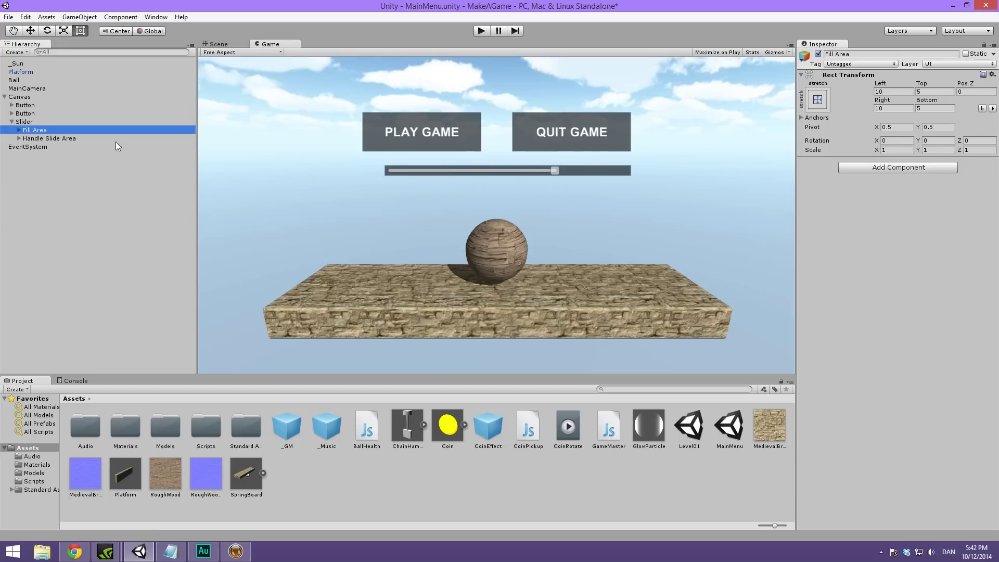
pyautogui.click(56, 138)
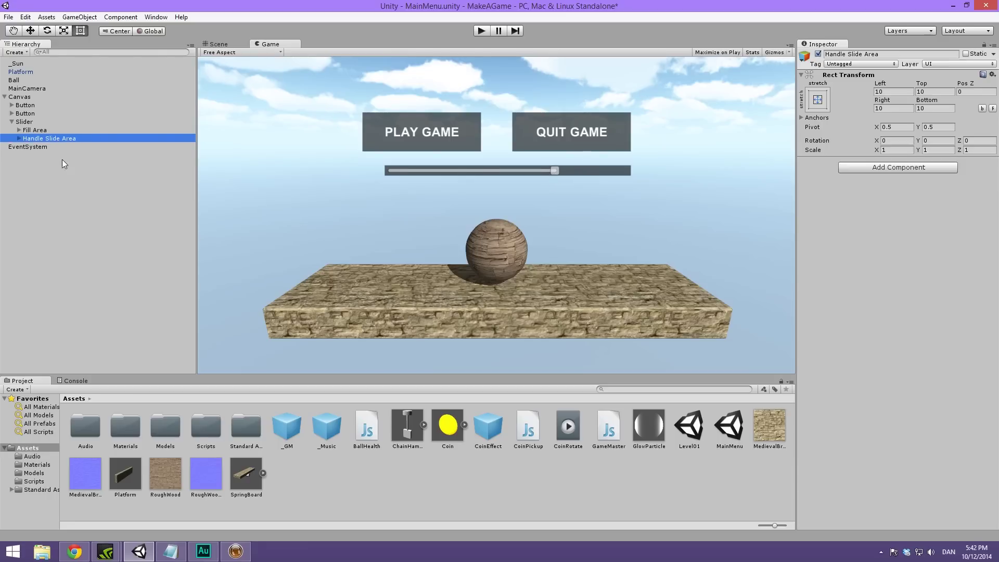
pyautogui.click(27, 129)
pyautogui.click(18, 130)
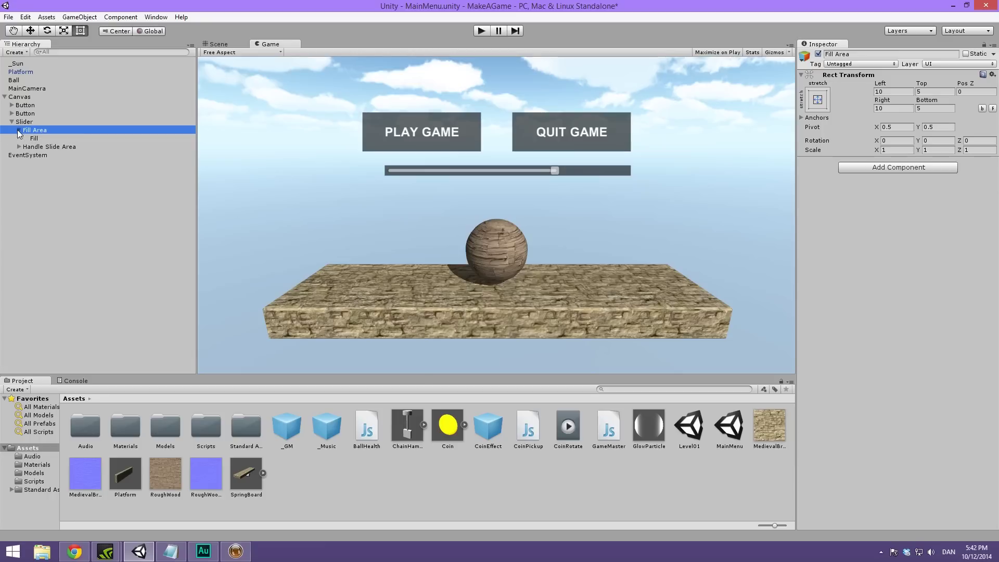
pyautogui.click(50, 139)
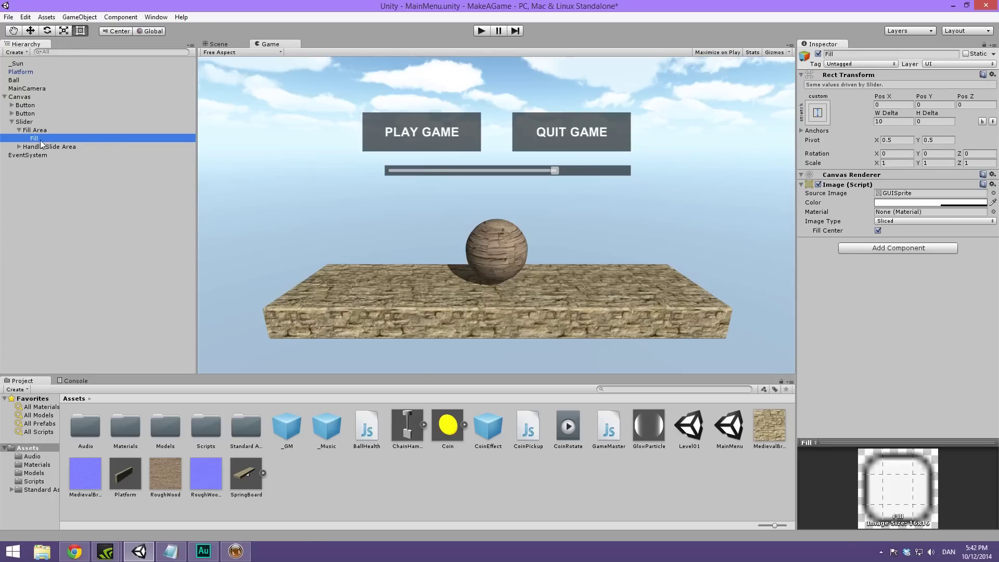
pyautogui.click(993, 193)
pyautogui.click(394, 248)
pyautogui.click(393, 246)
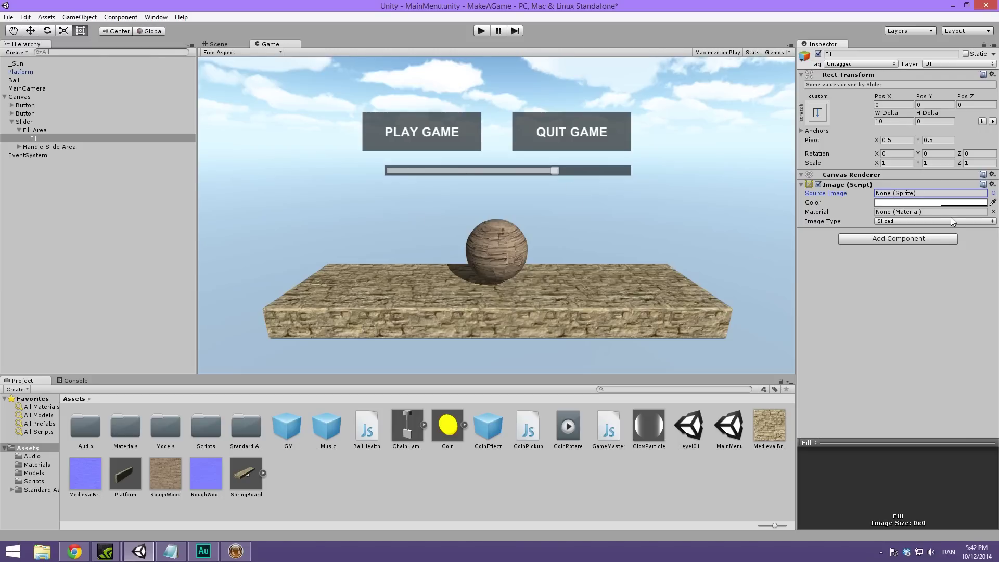
# Colour the fill light cyan (R123 G218 B227) with alpha 211
pyautogui.click(941, 203)
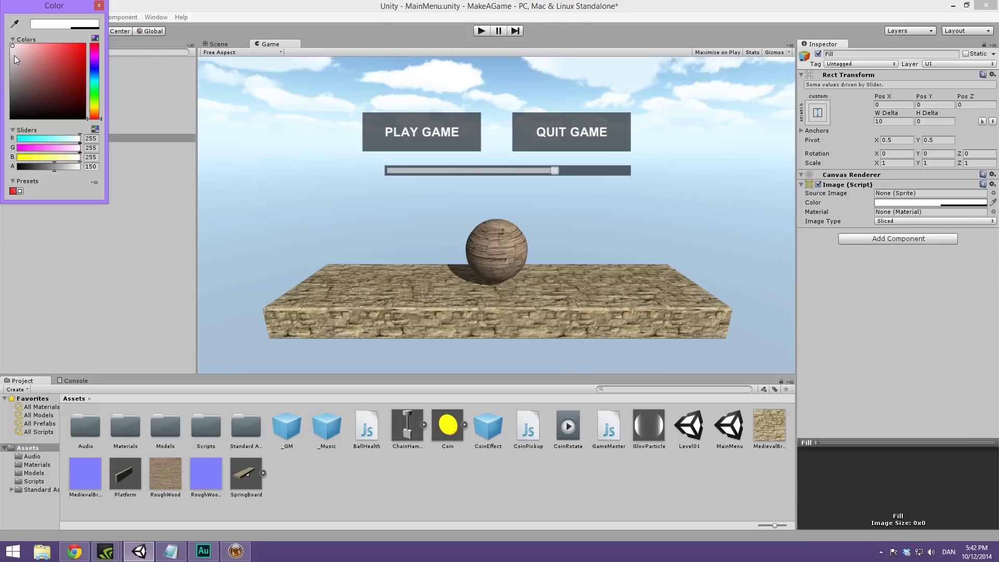
pyautogui.moveTo(14, 55); pyautogui.dragTo(12, 57)
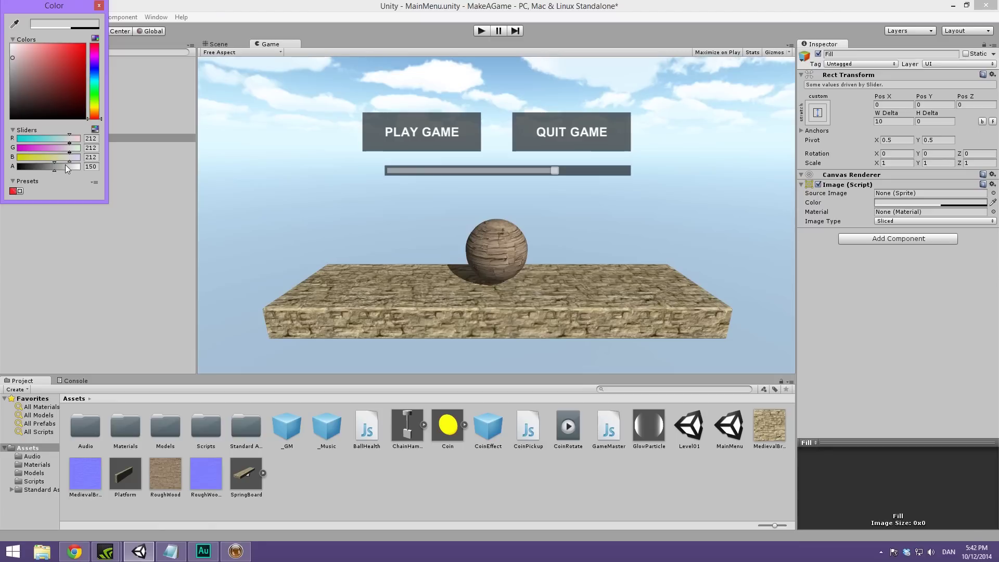
pyautogui.moveTo(62, 168); pyautogui.dragTo(118, 164)
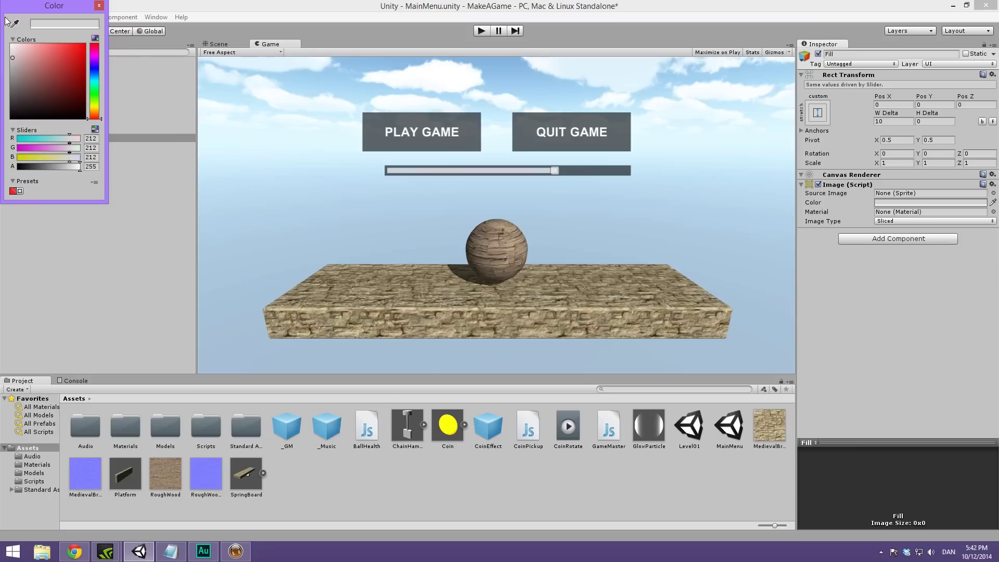
pyautogui.moveTo(14, 61)
pyautogui.mouseDown()
pyautogui.moveTo(2, 72)
pyautogui.moveTo(2, 63)
pyautogui.mouseUp()
pyautogui.moveTo(52, 66)
pyautogui.mouseDown()
pyautogui.moveTo(61, 45)
pyautogui.moveTo(92, 81)
pyautogui.mouseUp()
pyautogui.hotkey('ctrl', 'z')
pyautogui.click(58, 59)
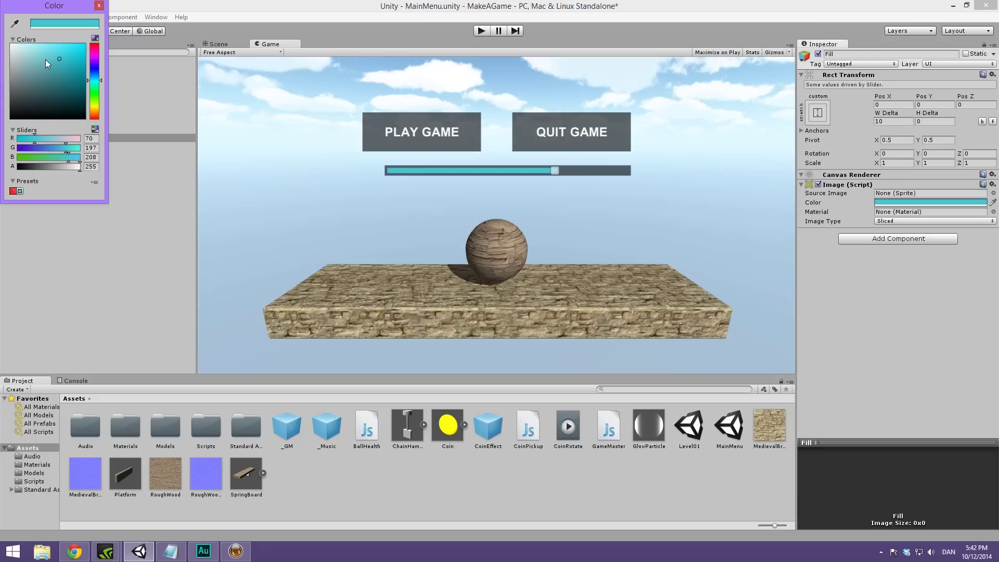
pyautogui.moveTo(45, 60)
pyautogui.mouseDown()
pyautogui.moveTo(54, 57)
pyautogui.moveTo(44, 54)
pyautogui.mouseUp()
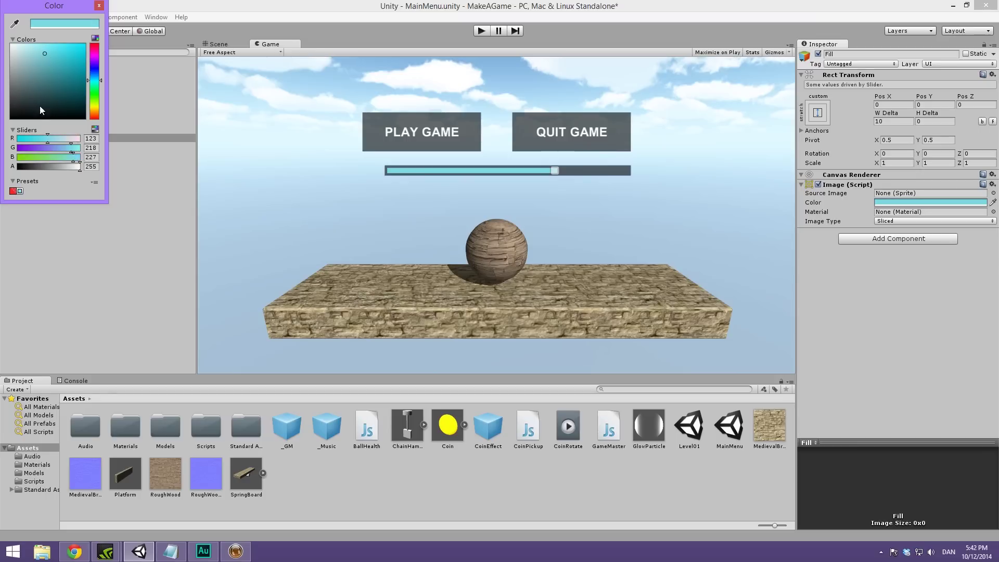
pyautogui.moveTo(66, 165); pyautogui.dragTo(70, 168)
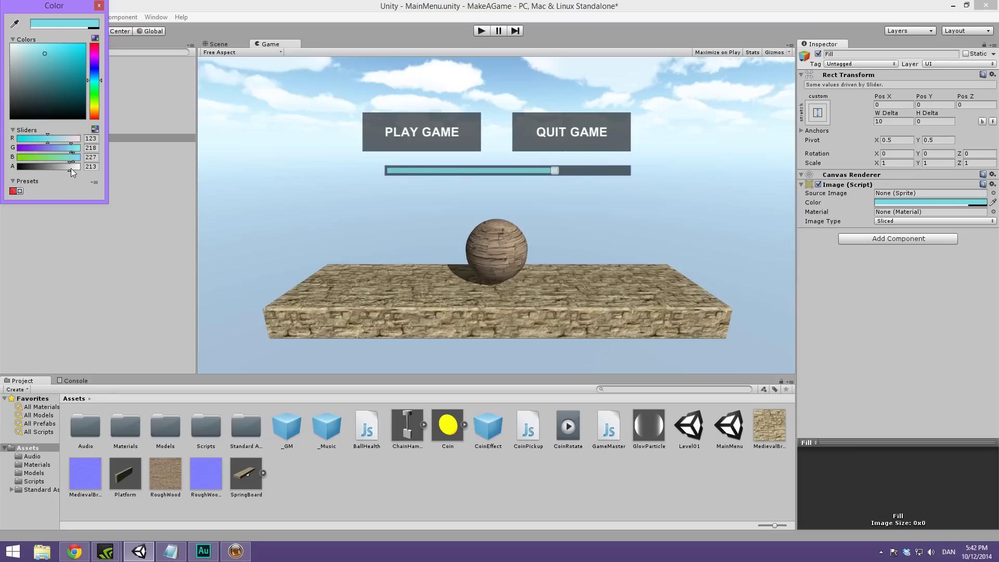
pyautogui.click(99, 6)
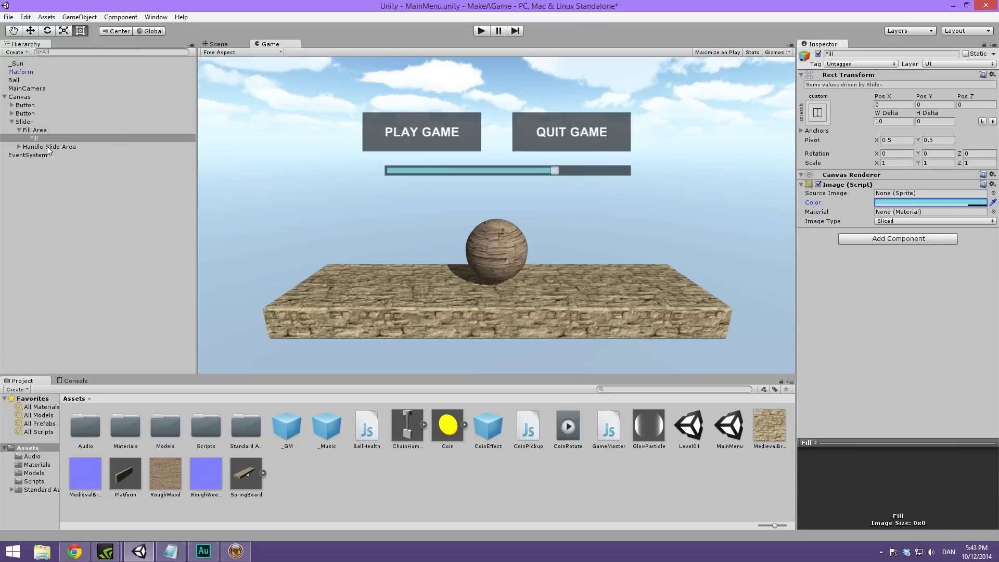
# Select the slider's Handle, keeping its GUISprite source image
pyautogui.click(19, 130)
pyautogui.click(19, 137)
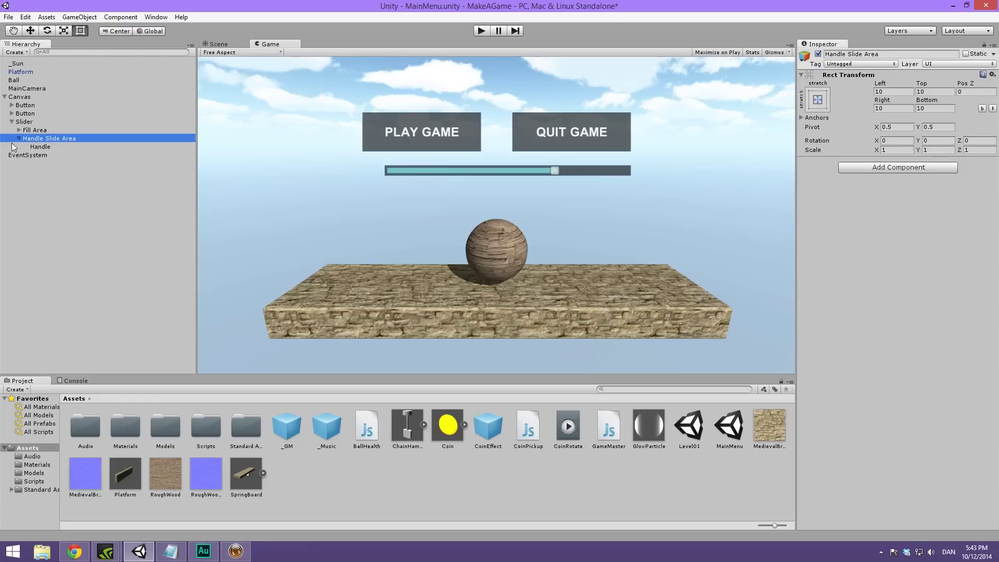
pyautogui.click(42, 147)
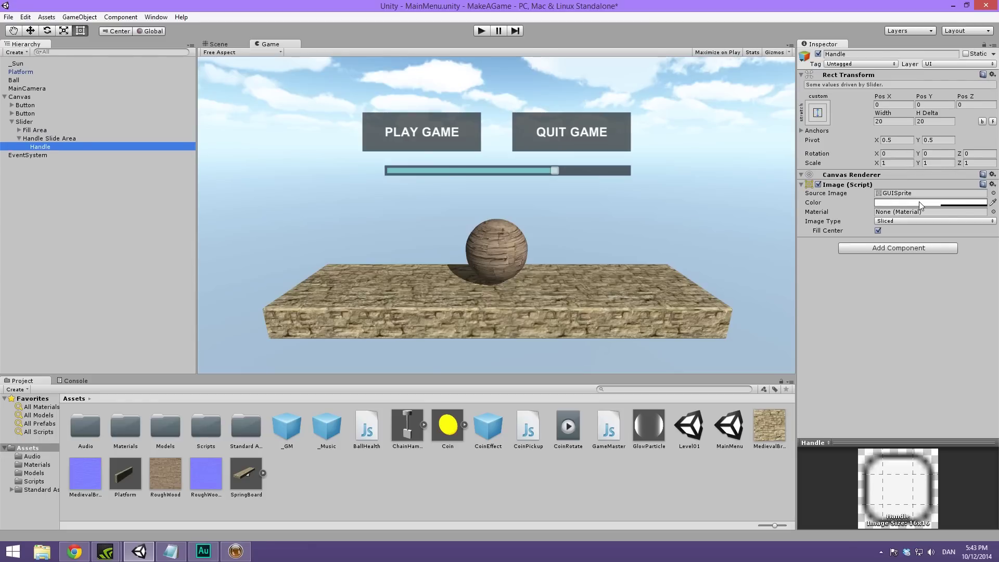
pyautogui.click(993, 193)
pyautogui.click(395, 245)
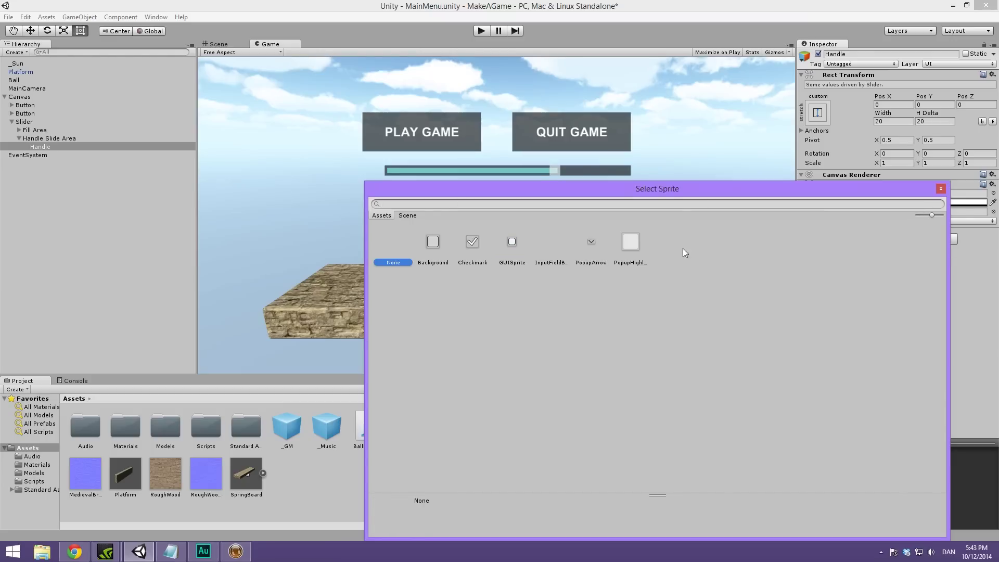
pyautogui.click(941, 188)
pyautogui.hotkey('ctrl', 'z')
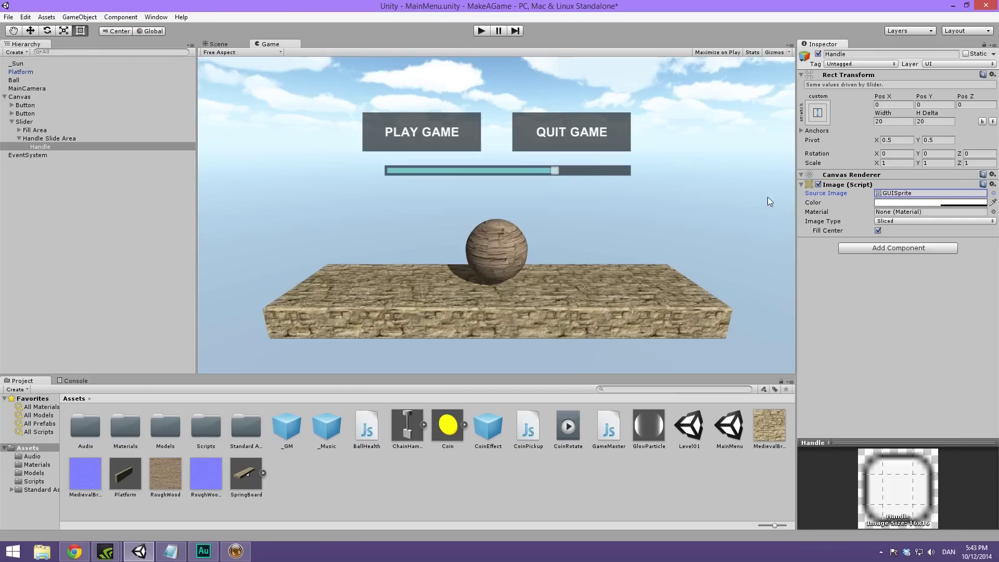
# Give the handle a light grey colour with full alpha
pyautogui.click(914, 203)
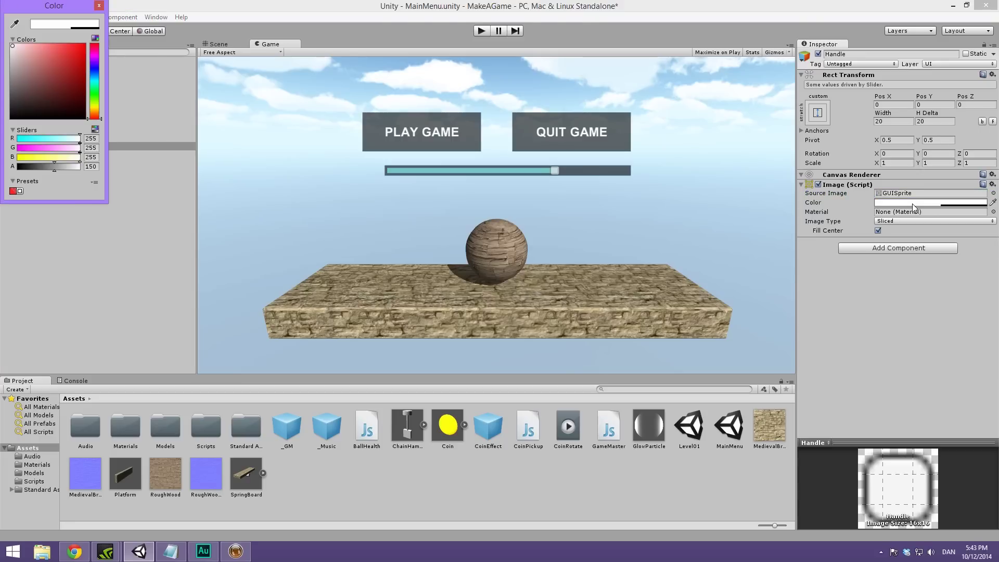
pyautogui.moveTo(62, 167); pyautogui.dragTo(225, 179)
pyautogui.moveTo(55, 168); pyautogui.dragTo(183, 176)
pyautogui.moveTo(13, 54); pyautogui.dragTo(1, 53)
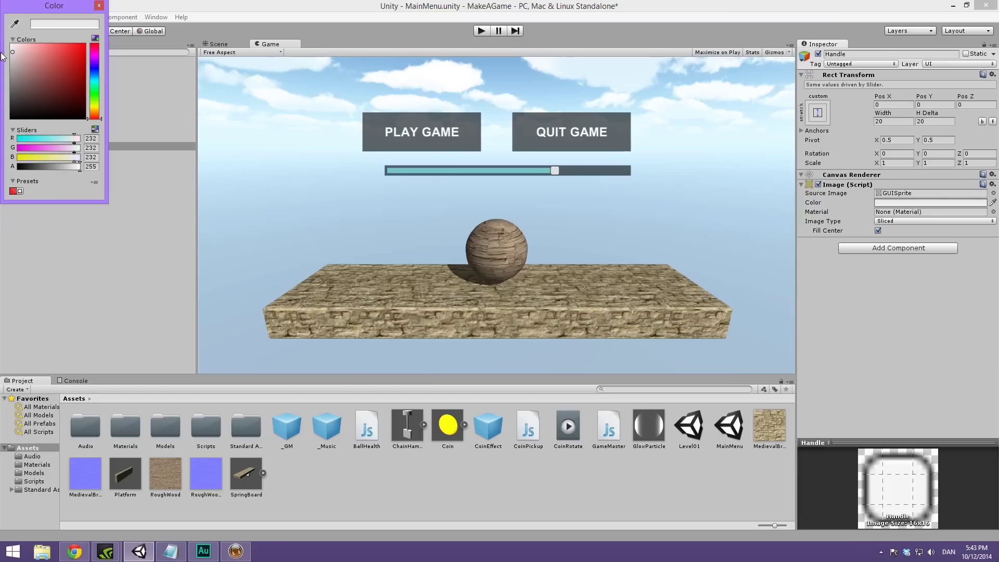
pyautogui.moveTo(94, 89)
pyautogui.mouseDown()
pyautogui.moveTo(54, 52)
pyautogui.moveTo(1, 46)
pyautogui.moveTo(3, 54)
pyautogui.mouseUp()
pyautogui.click(99, 5)
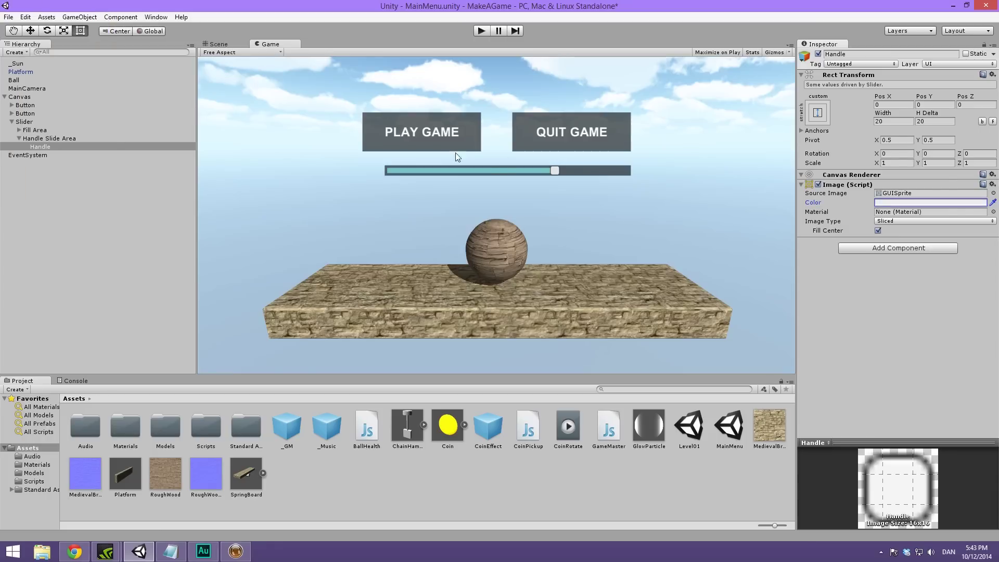
# Play-test the menu by dragging the slider back and forth, then stop
pyautogui.click(481, 31)
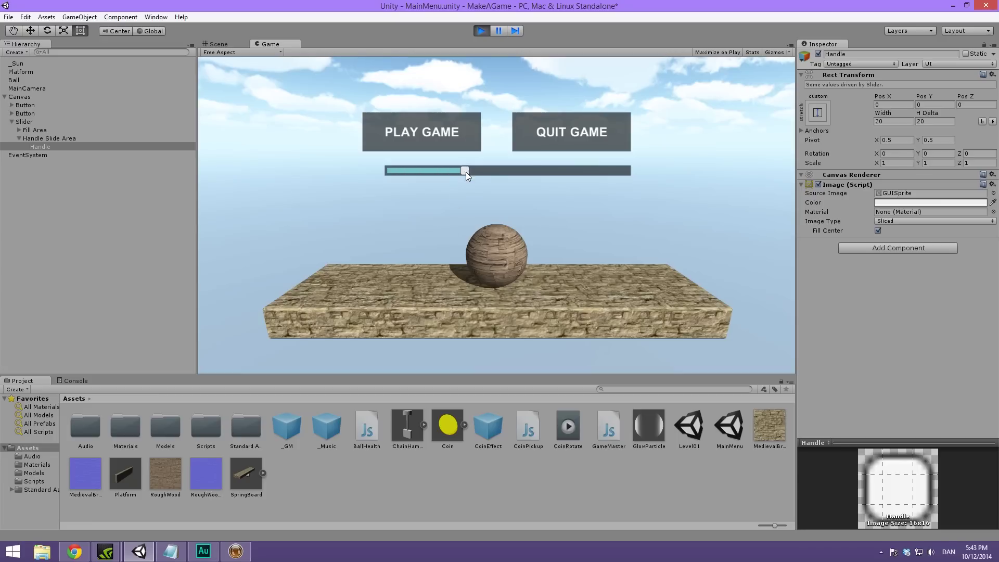
pyautogui.moveTo(464, 171); pyautogui.dragTo(638, 191)
pyautogui.click(482, 31)
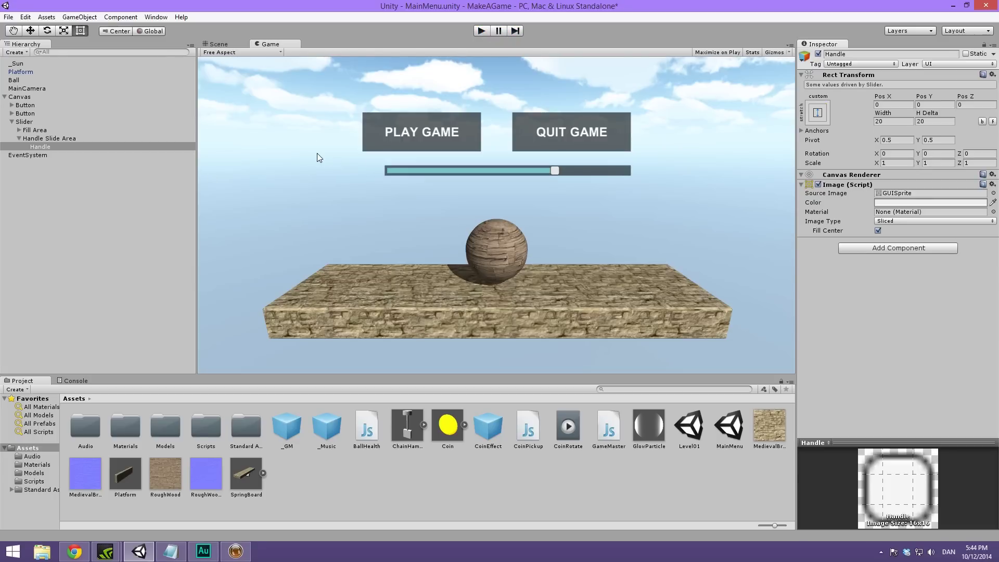
# Add a new UI Text element as a child of the Canvas
pyautogui.click(20, 138)
pyautogui.click(12, 121)
pyautogui.click(34, 102)
pyautogui.click(34, 97)
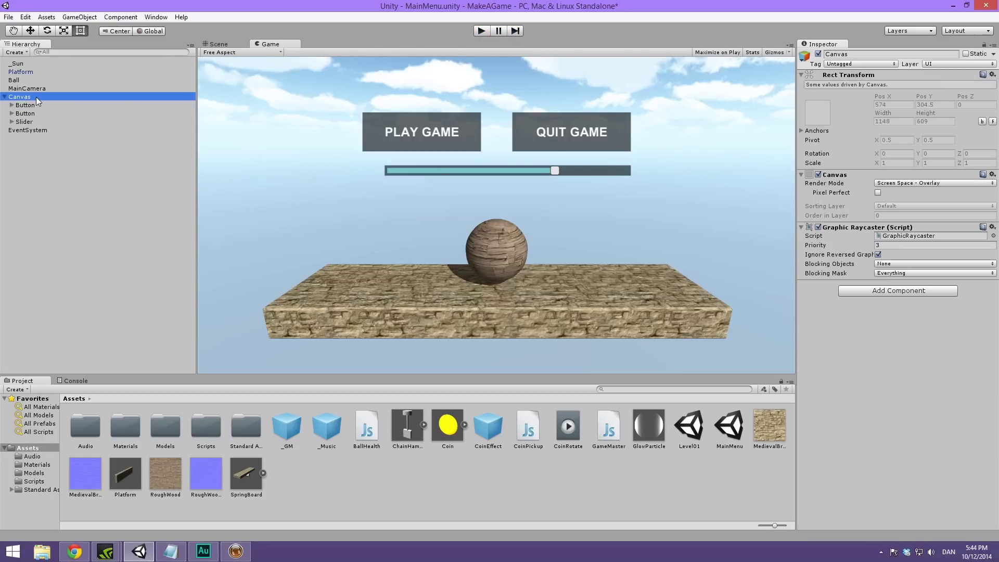
pyautogui.rightClick(36, 97)
pyautogui.moveTo(81, 241)
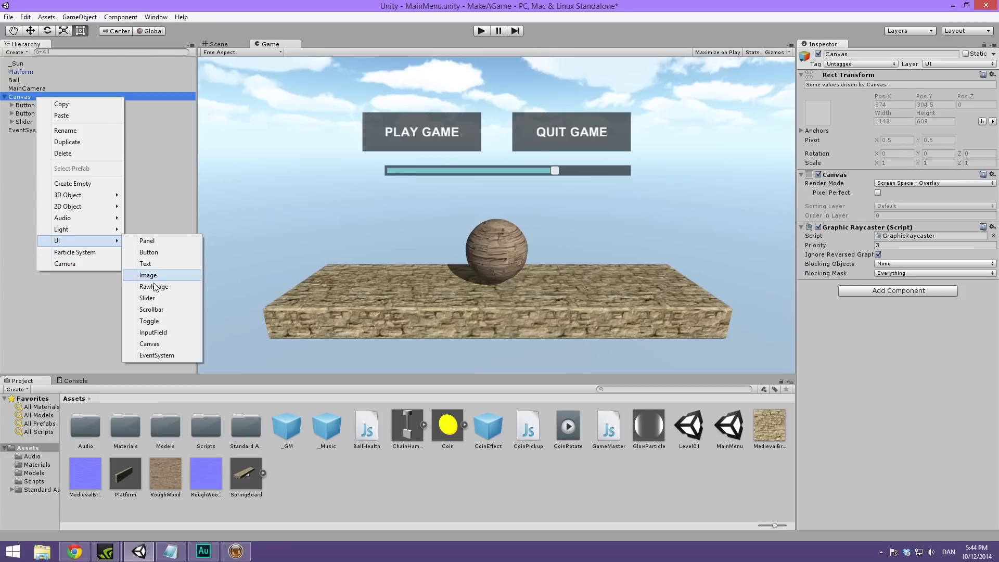
pyautogui.click(159, 264)
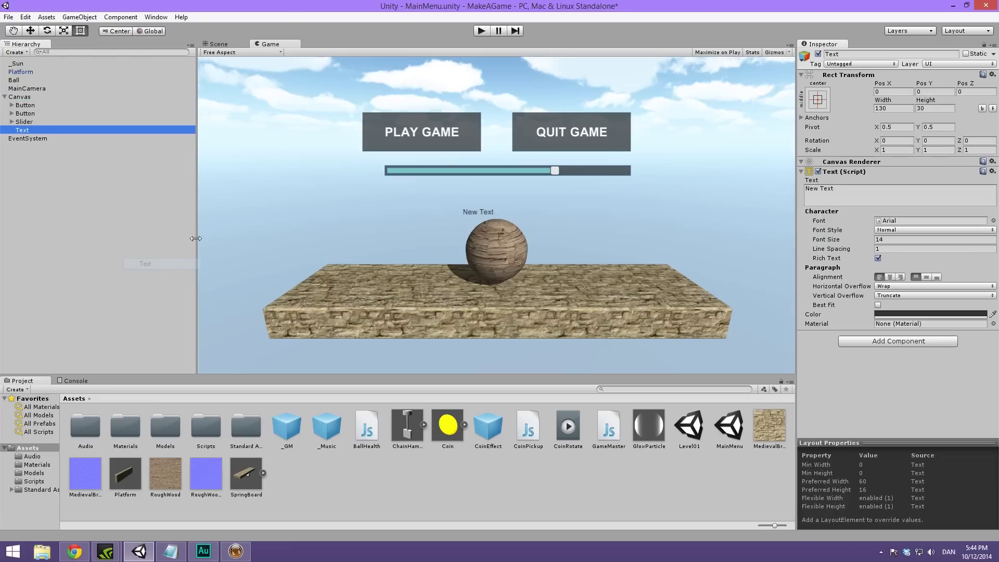
pyautogui.click(218, 45)
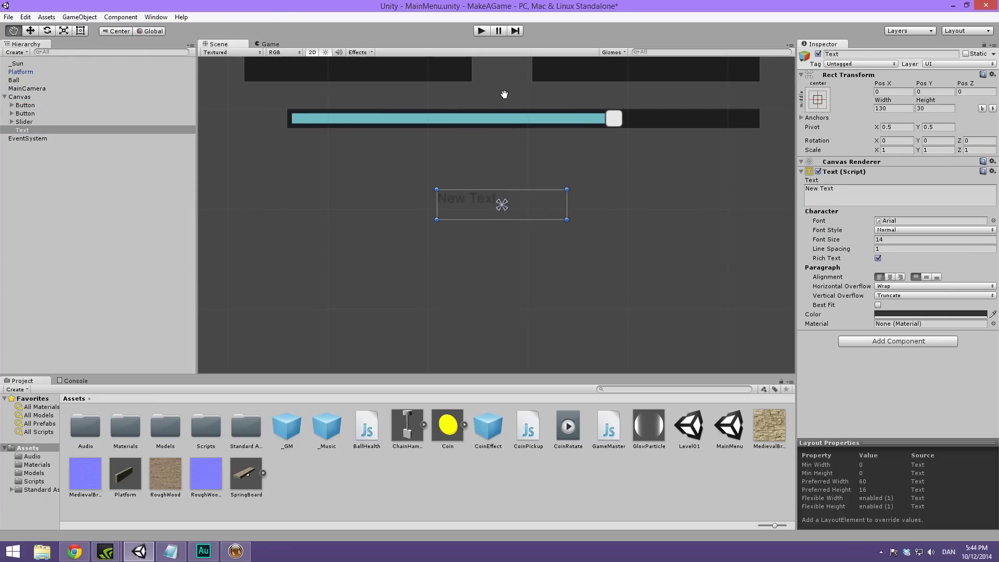
# Centre the text vertically and change the label text from 'New Text' to 'Audio'
pyautogui.click(926, 276)
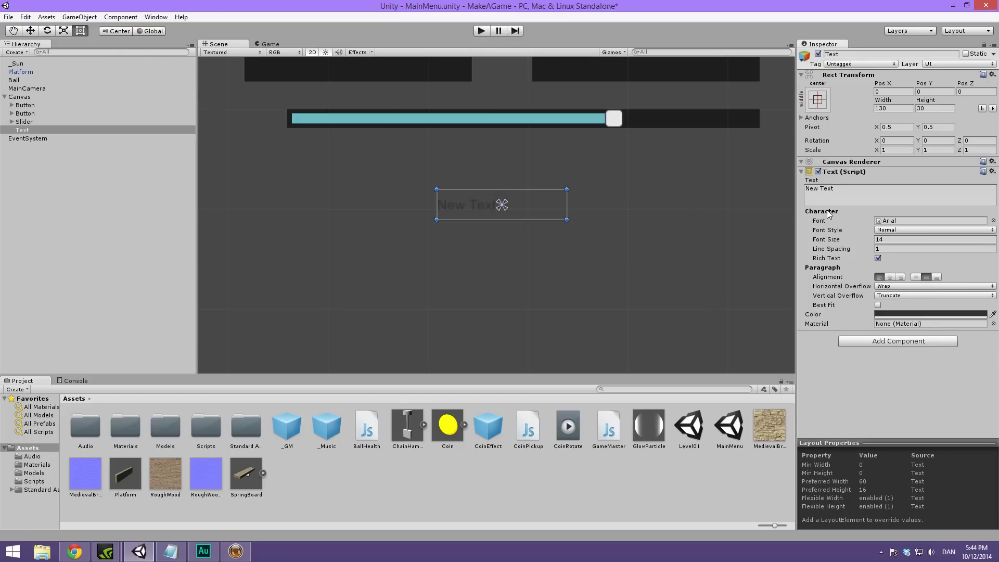
pyautogui.click(844, 197)
pyautogui.press('BackSpace')
pyautogui.write('Aud')
pyautogui.write('io Vo')
pyautogui.write('me')
pyautogui.press('BackSpace')
pyautogui.press('BackSpace')
pyautogui.press('BackSpace')
pyautogui.press('BackSpace')
pyautogui.press('BackSpace')
pyautogui.press('BackSpace')
pyautogui.press('BackSpace')
pyautogui.press('BackSpace')
pyautogui.press('BackSpace')
pyautogui.press('BackSpace')
pyautogui.press('BackSpace')
pyautogui.press('BackSpace')
pyautogui.write('Vo')
pyautogui.press('BackSpace')
pyautogui.press('BackSpace')
pyautogui.write('lume')
pyautogui.press('BackSpace')
pyautogui.press('BackSpace')
pyautogui.press('BackSpace')
pyautogui.press('BackSpace')
pyautogui.press('BackSpace')
pyautogui.press('BackSpace')
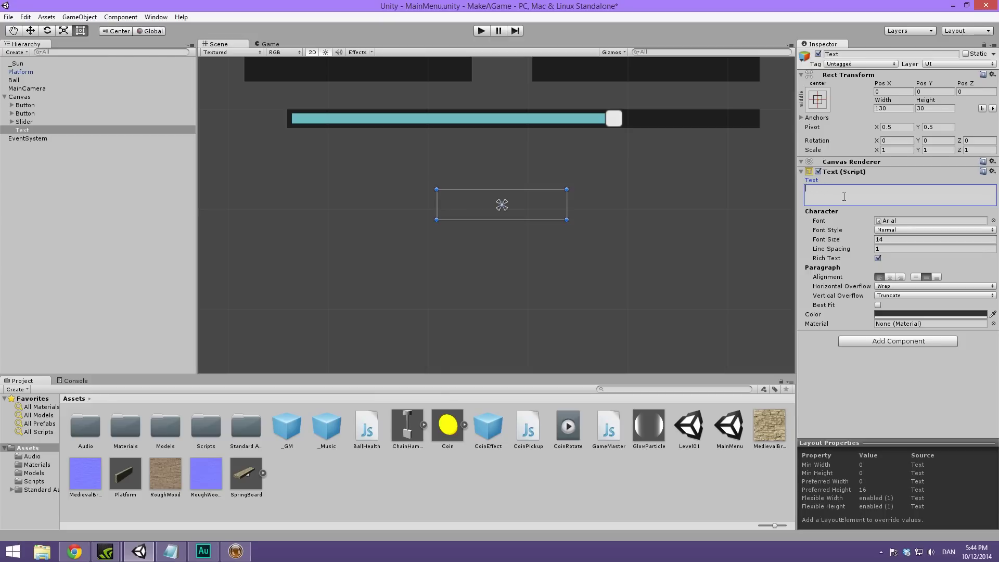
pyautogui.write('Audio')
# Set the label's text colour to pure black and check it in the Game view
pyautogui.click(901, 312)
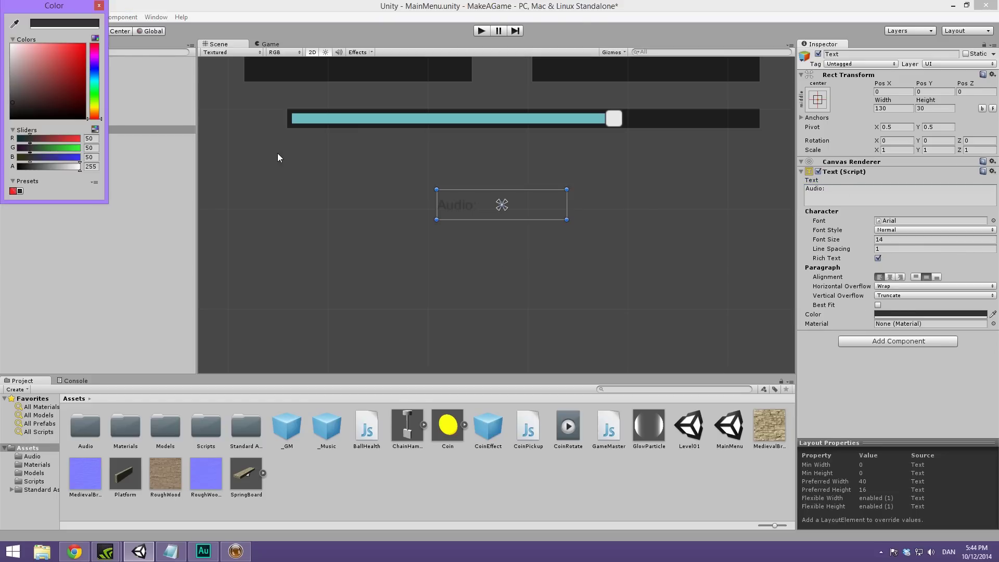
pyautogui.click(11, 119)
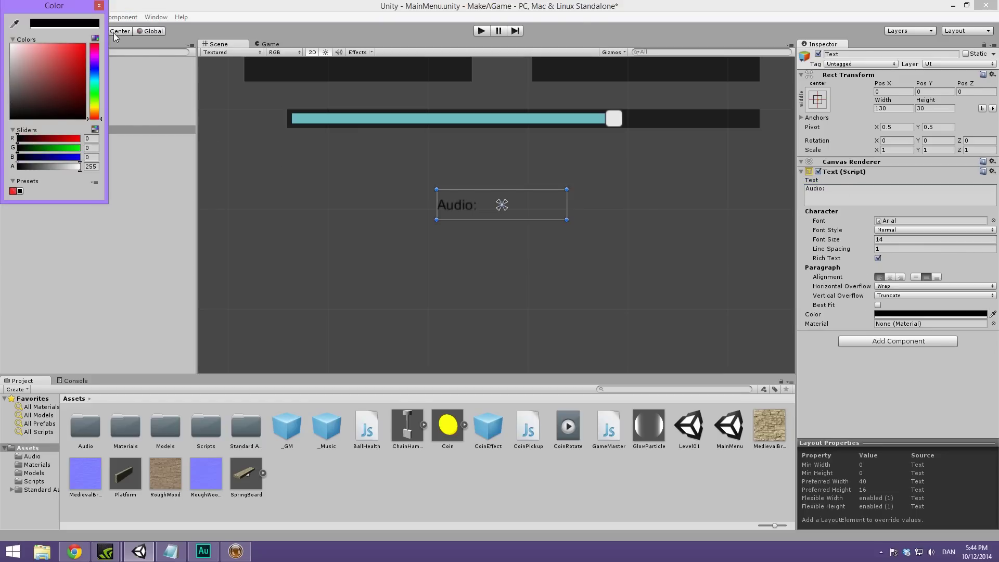
pyautogui.click(99, 5)
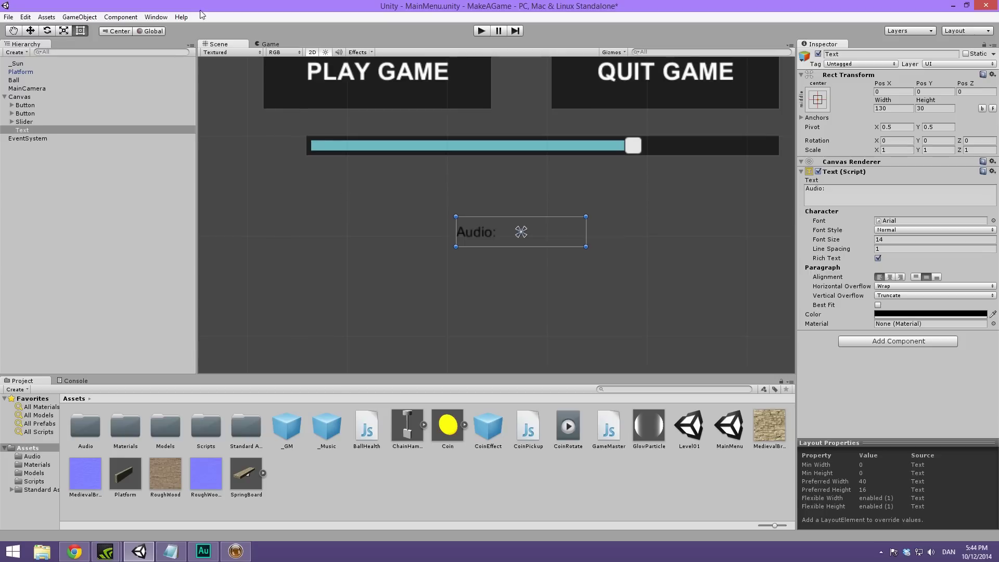
pyautogui.click(278, 45)
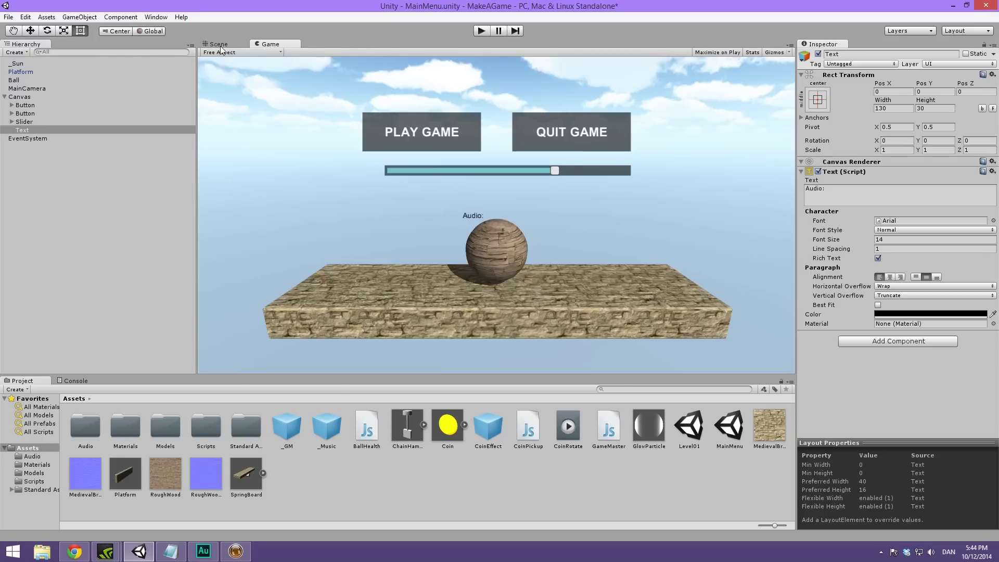
pyautogui.click(219, 44)
pyautogui.click(265, 45)
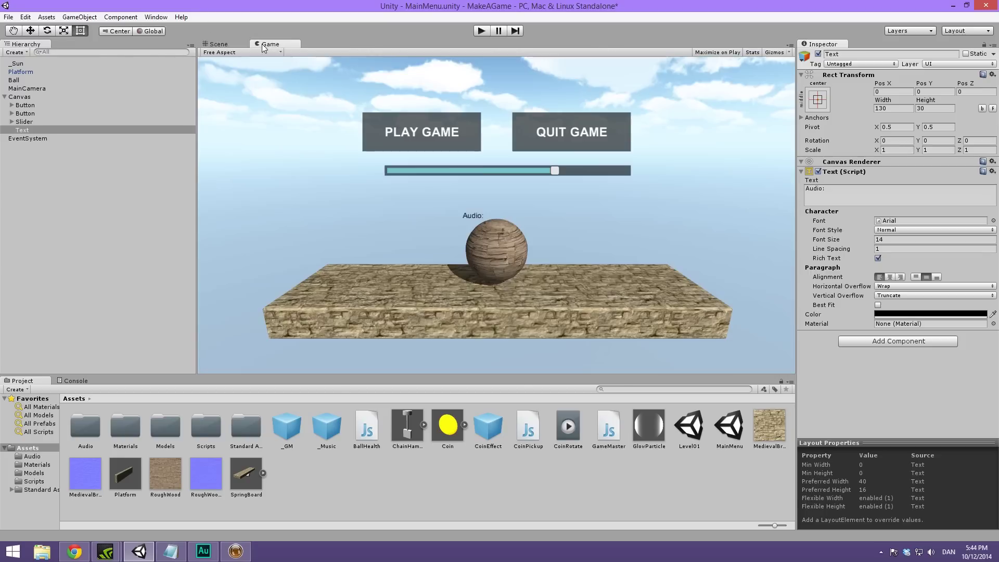
# Try a white label colour, then revert it back to black
pyautogui.click(902, 314)
pyautogui.moveTo(41, 68); pyautogui.dragTo(11, 45)
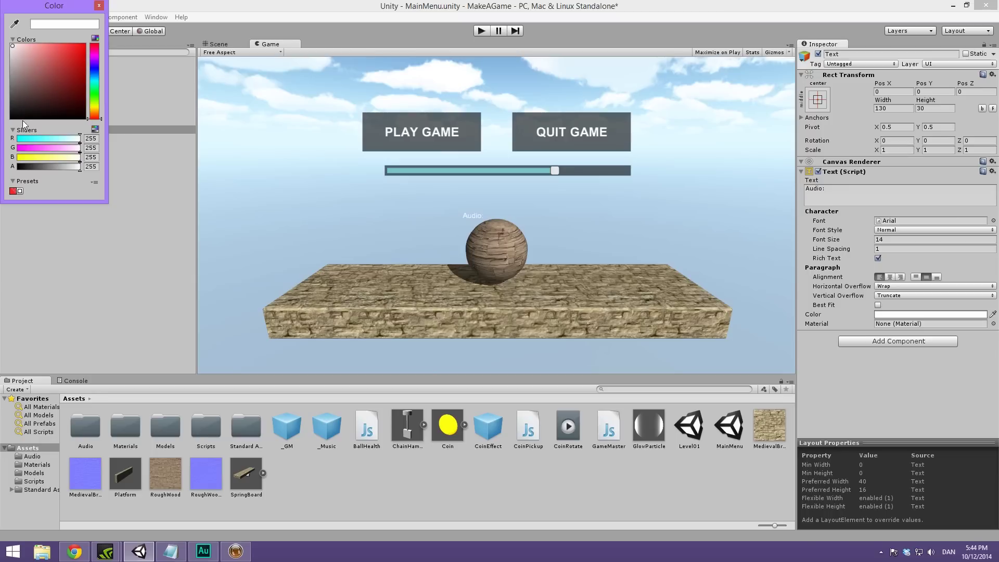
pyautogui.click(99, 5)
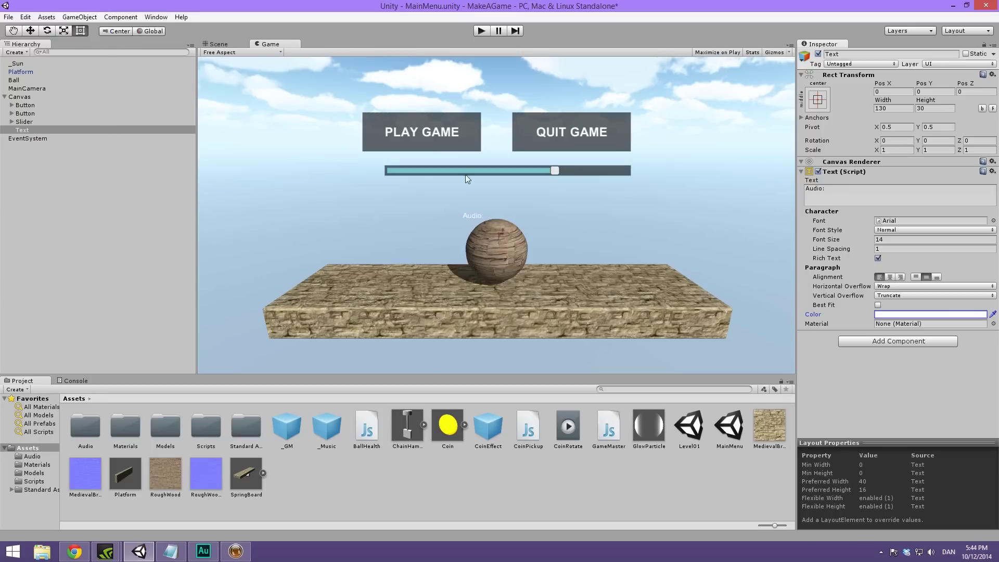
pyautogui.click(974, 315)
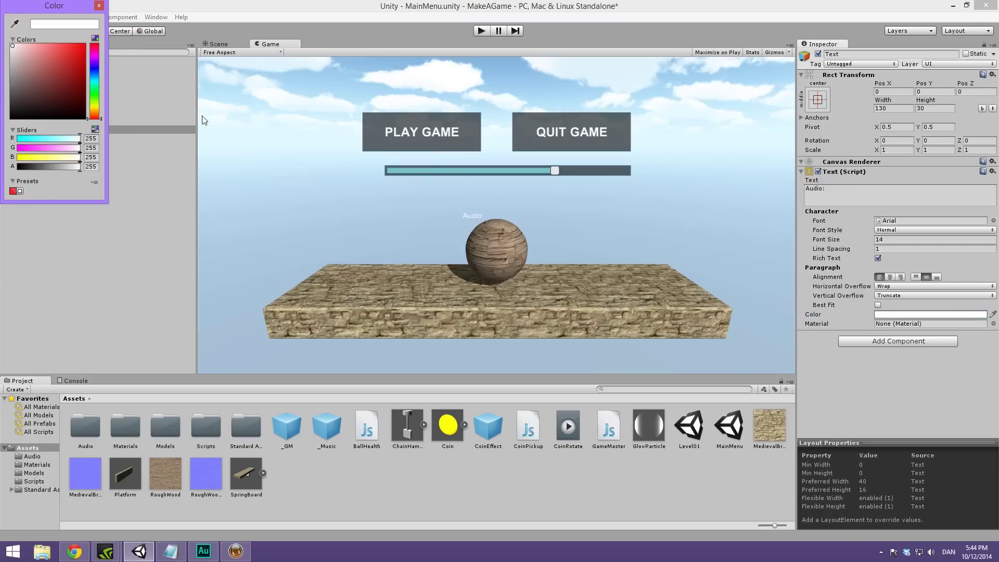
pyautogui.moveTo(25, 82); pyautogui.dragTo(10, 119)
pyautogui.click(99, 6)
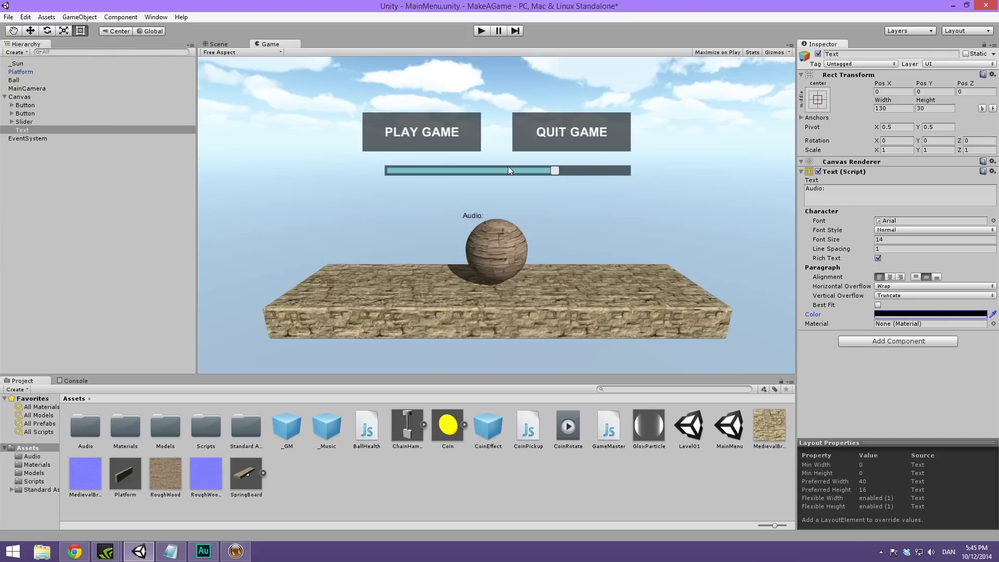
# Set the label font size to 17, move it left of the slider, and anchor it top-centre
pyautogui.click(895, 240)
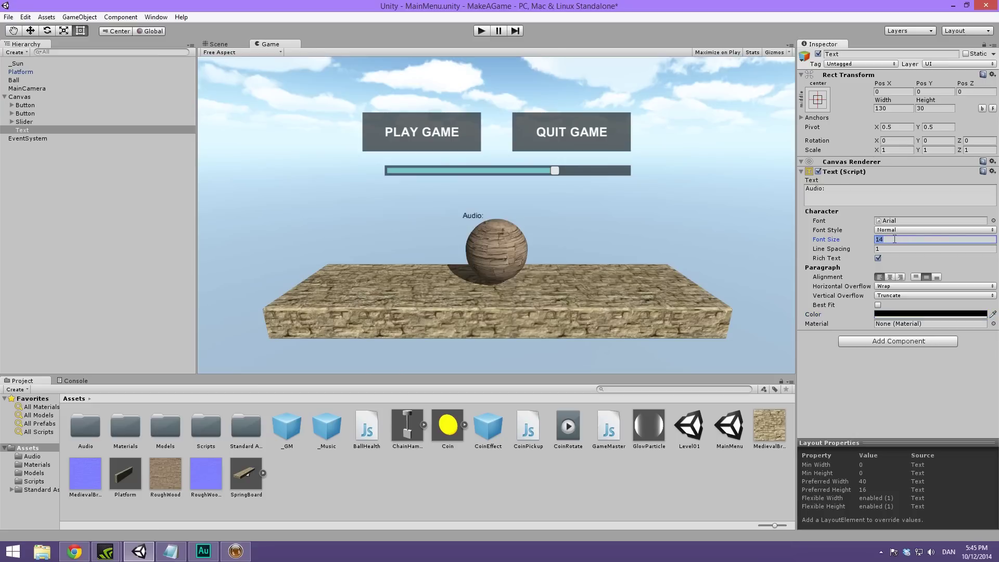
pyautogui.write('17')
pyautogui.click(216, 44)
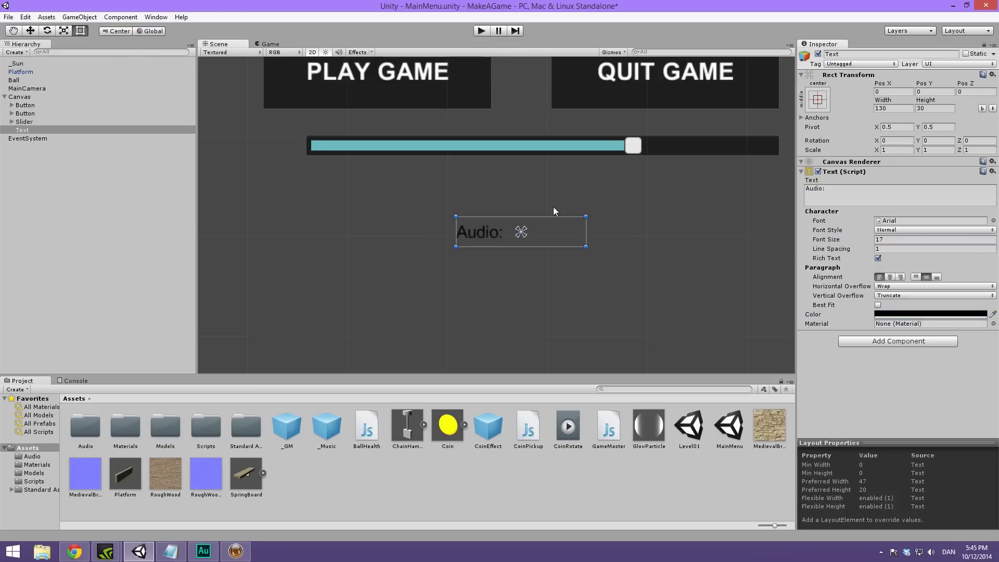
pyautogui.moveTo(482, 119); pyautogui.dragTo(579, 203, button='middle')
pyautogui.moveTo(624, 289); pyautogui.dragTo(354, 199)
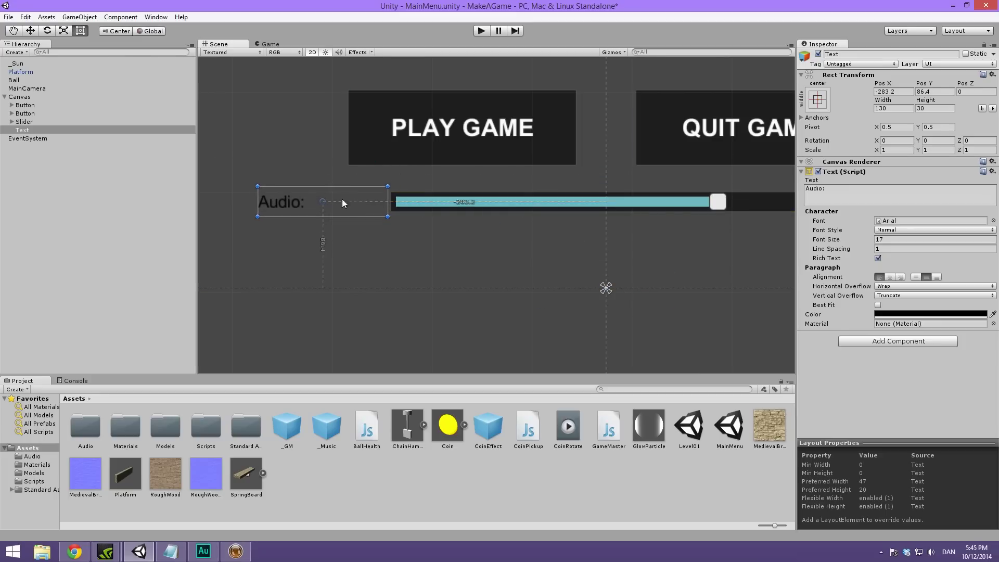
pyautogui.click(816, 101)
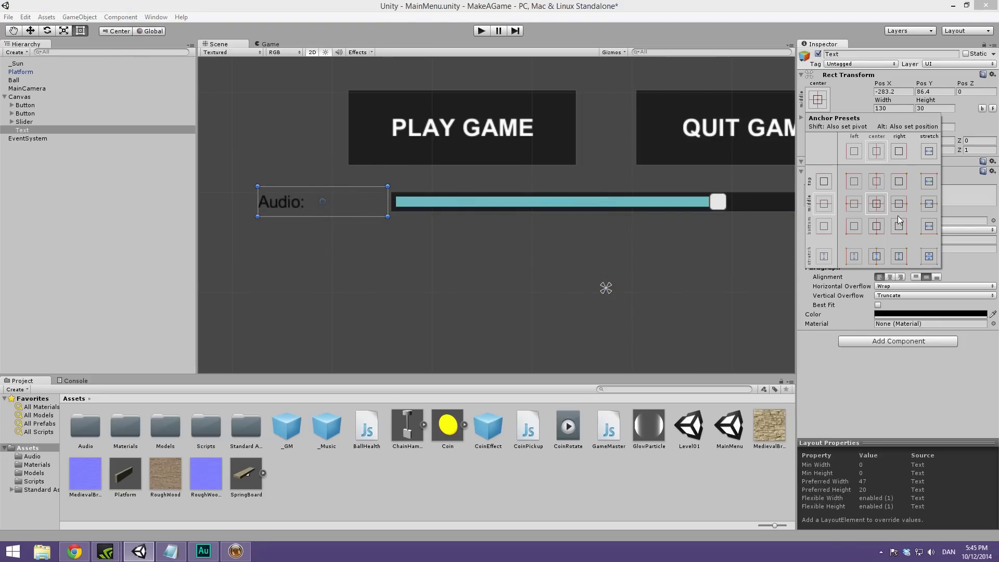
pyautogui.click(877, 181)
pyautogui.click(370, 203)
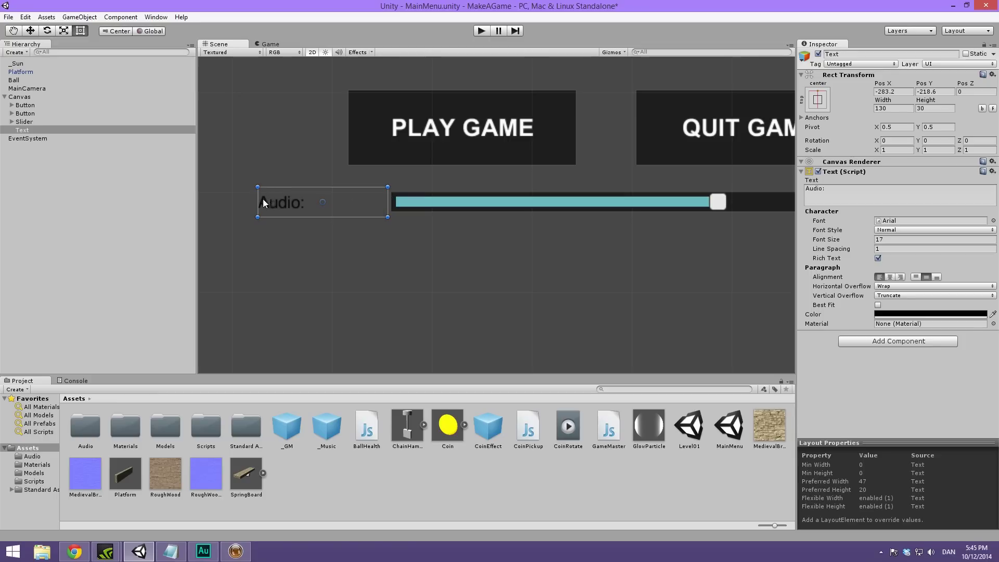
# Resize the label's rect so 'Audio:' shows fully beside the slider
pyautogui.moveTo(259, 203); pyautogui.dragTo(348, 202)
pyautogui.moveTo(523, 213); pyautogui.dragTo(364, 222, button='middle')
pyautogui.click(363, 222)
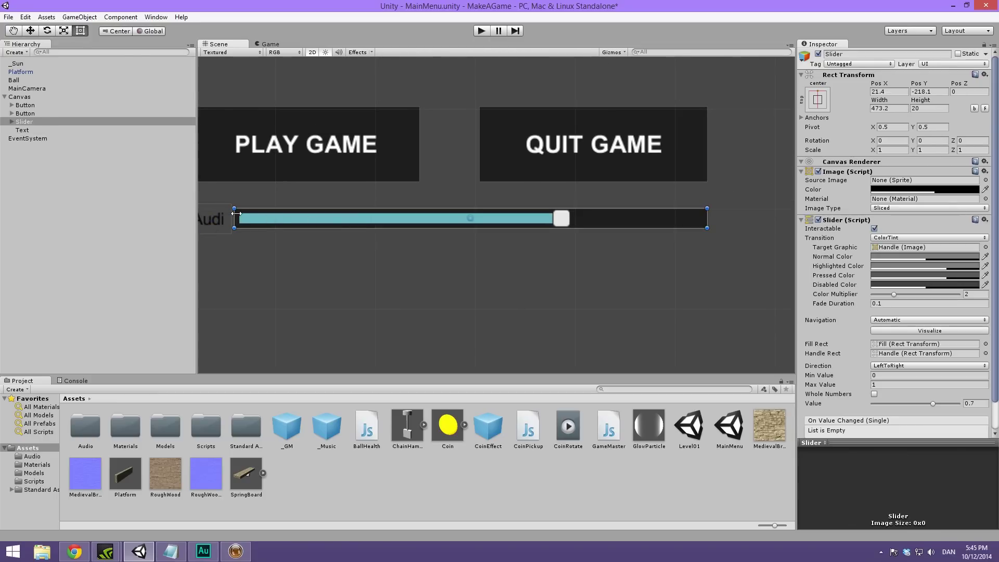
pyautogui.moveTo(235, 214); pyautogui.dragTo(276, 217, button='middle')
pyautogui.click(276, 218)
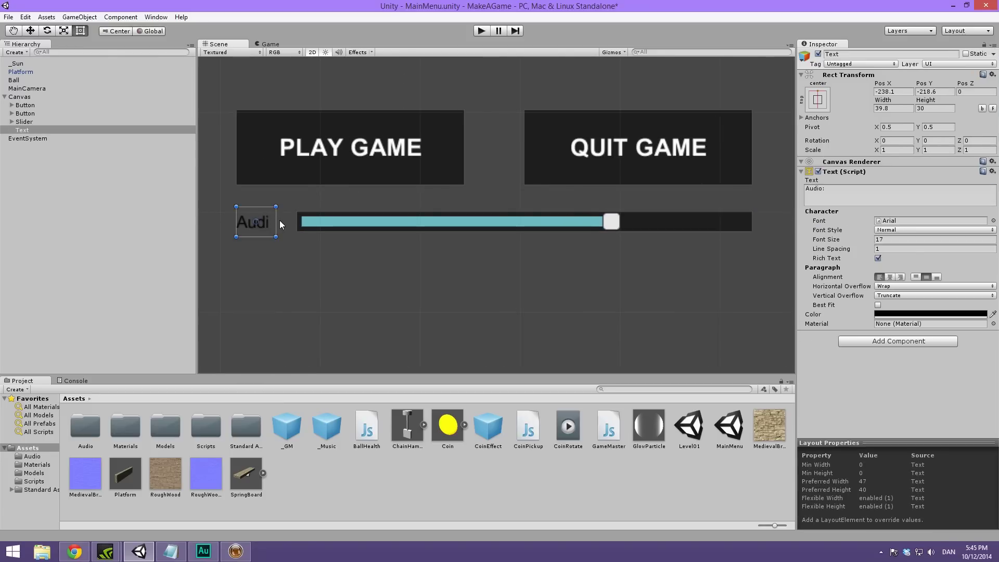
pyautogui.moveTo(279, 224); pyautogui.dragTo(298, 223)
pyautogui.click(323, 220)
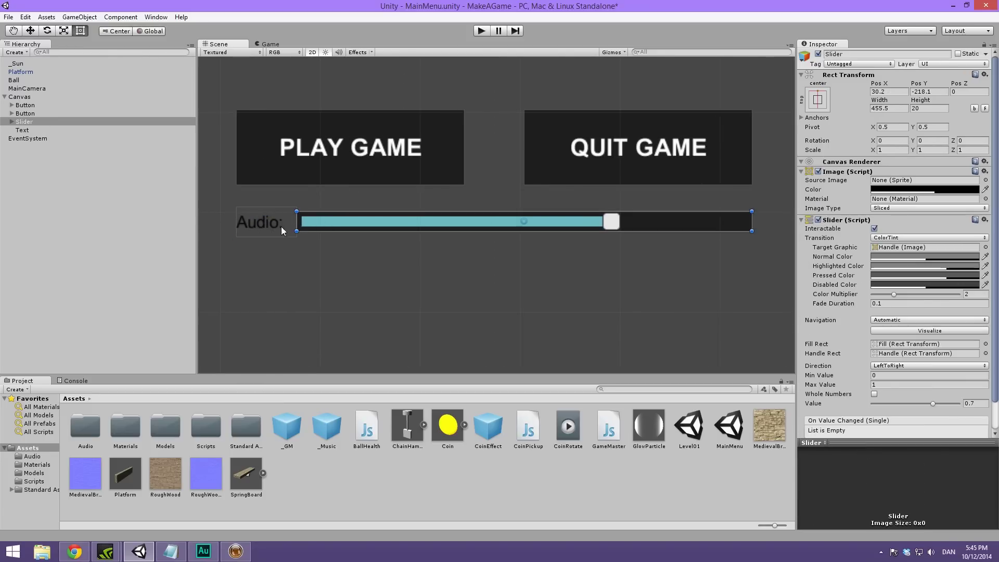
# Stretch the slider's left end slightly and run the game to preview the menu
pyautogui.click(270, 44)
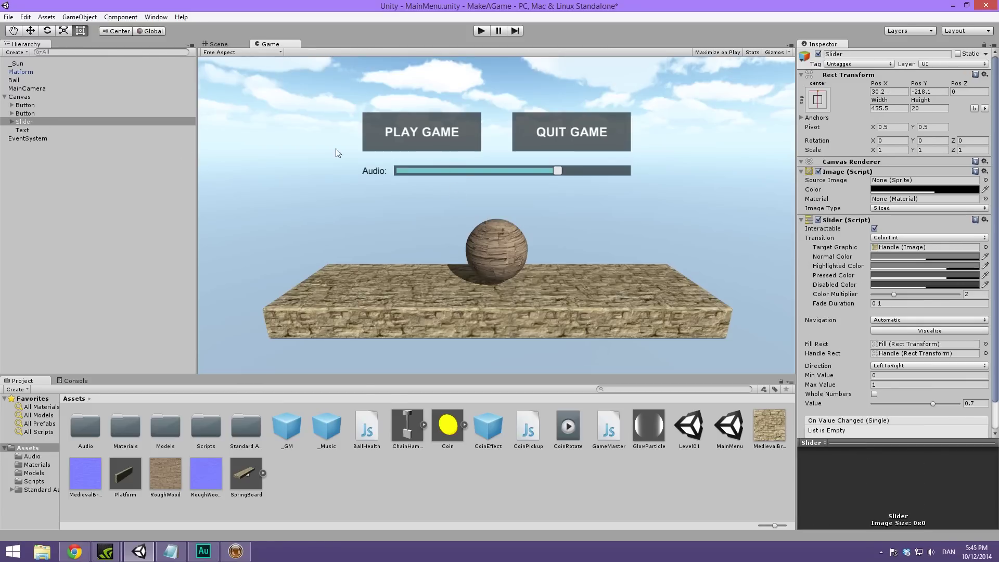
pyautogui.click(218, 44)
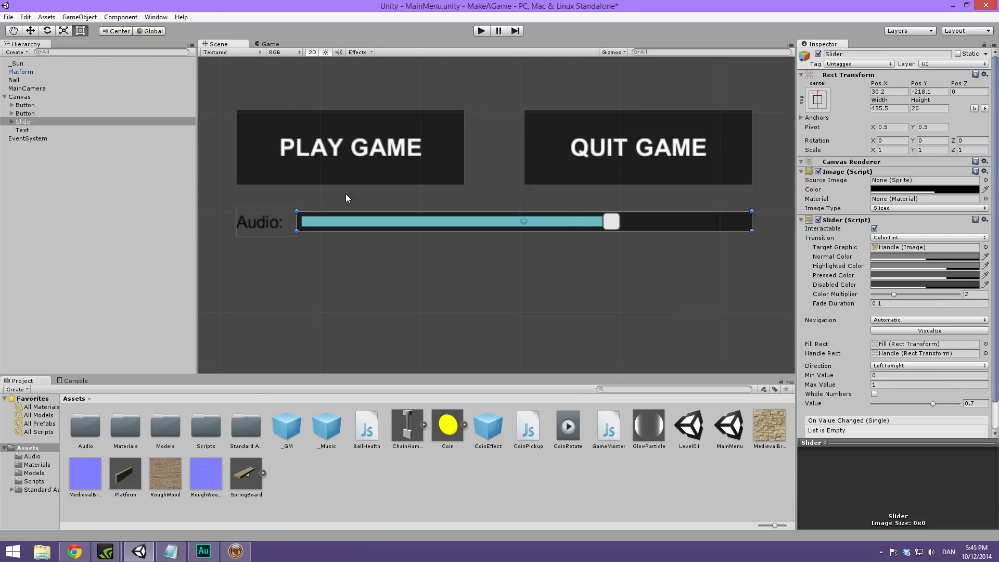
pyautogui.moveTo(299, 219); pyautogui.dragTo(293, 218)
pyautogui.click(269, 45)
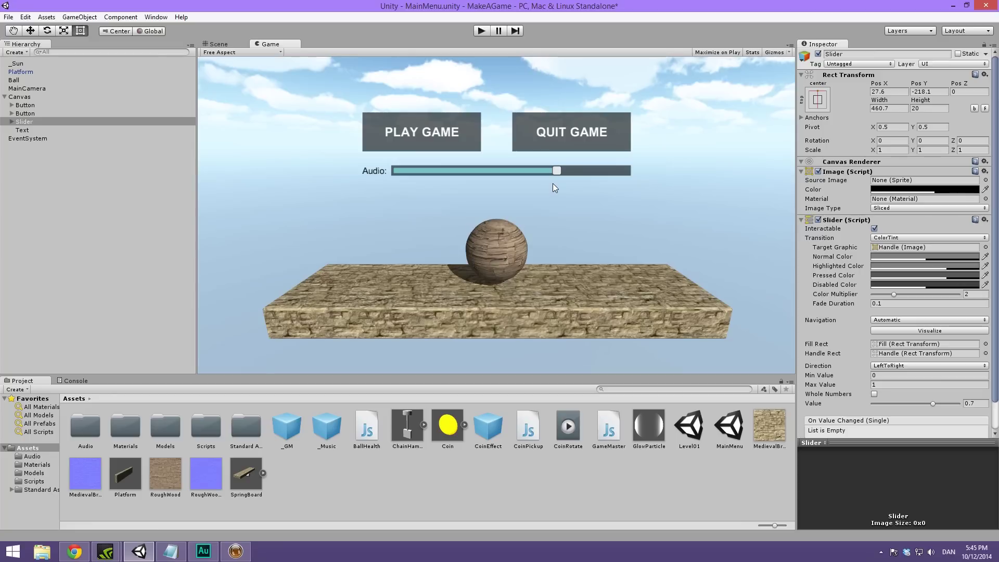
pyautogui.click(482, 32)
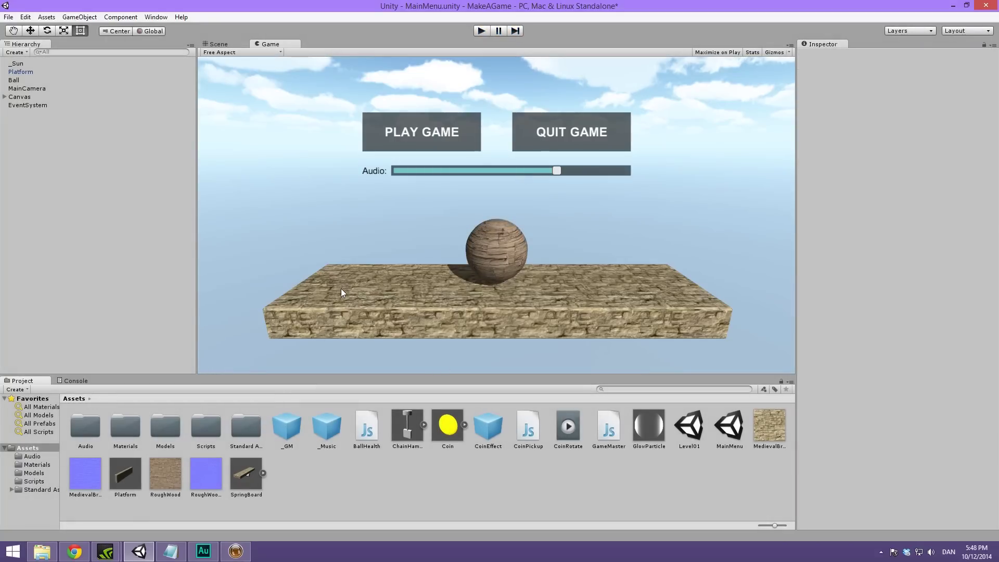
# Drag the _Music prefab from the Project panel into the scene Hierarchy
pyautogui.click(326, 428)
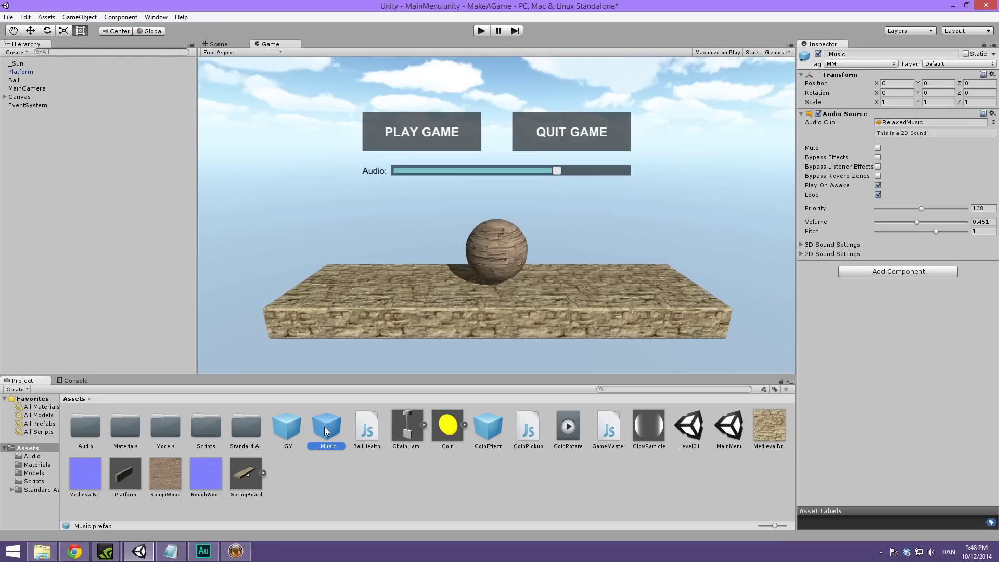
pyautogui.moveTo(323, 426); pyautogui.dragTo(49, 145)
pyautogui.click(82, 183)
# Run the game to hear the music, stop it, and inspect _Music's audio settings
pyautogui.click(483, 29)
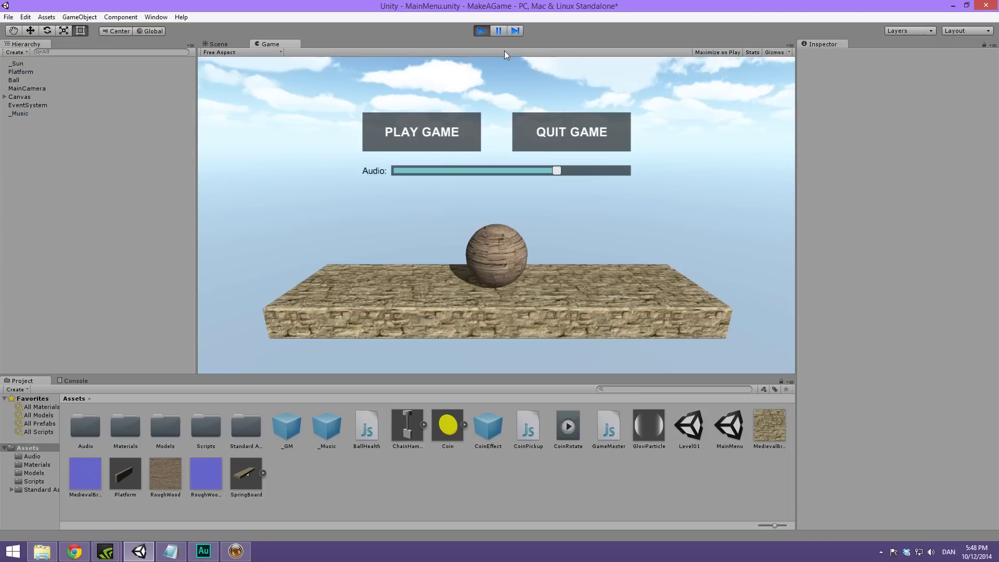
pyautogui.click(479, 32)
pyautogui.click(39, 105)
pyautogui.click(36, 113)
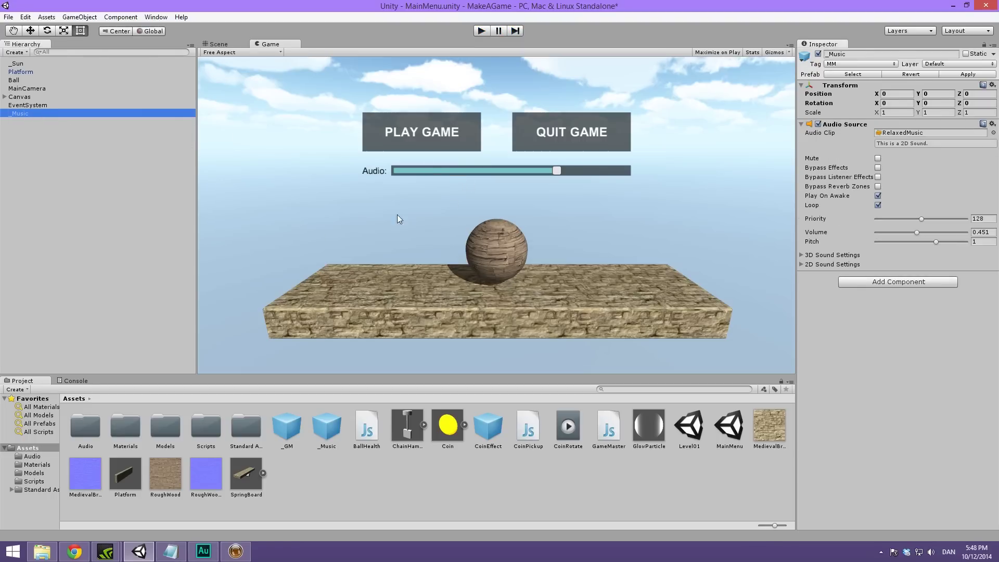
pyautogui.click(460, 142)
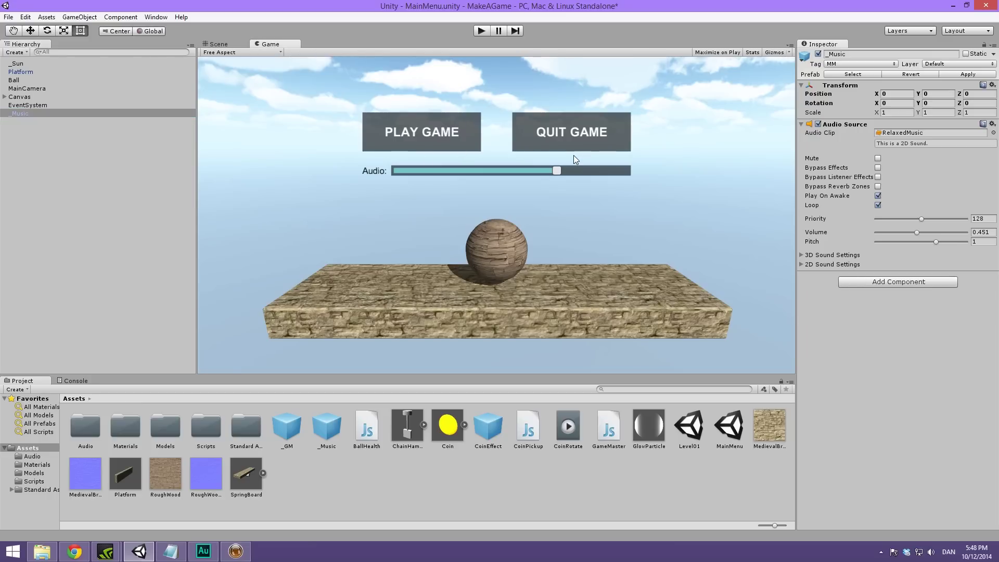